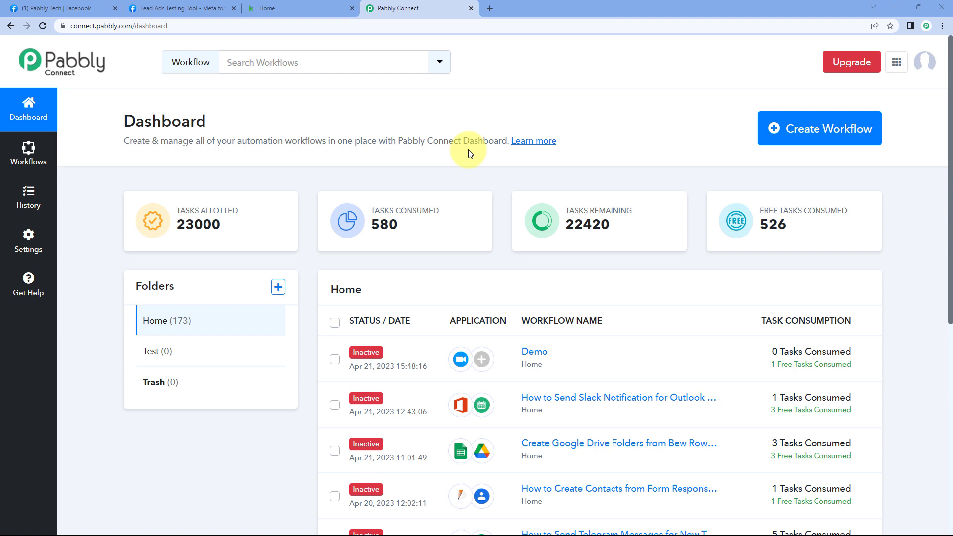
- Create a new workflow named 'Facebook Lead Ads to Infusionsoft', with a capital I
left_click(773, 127)
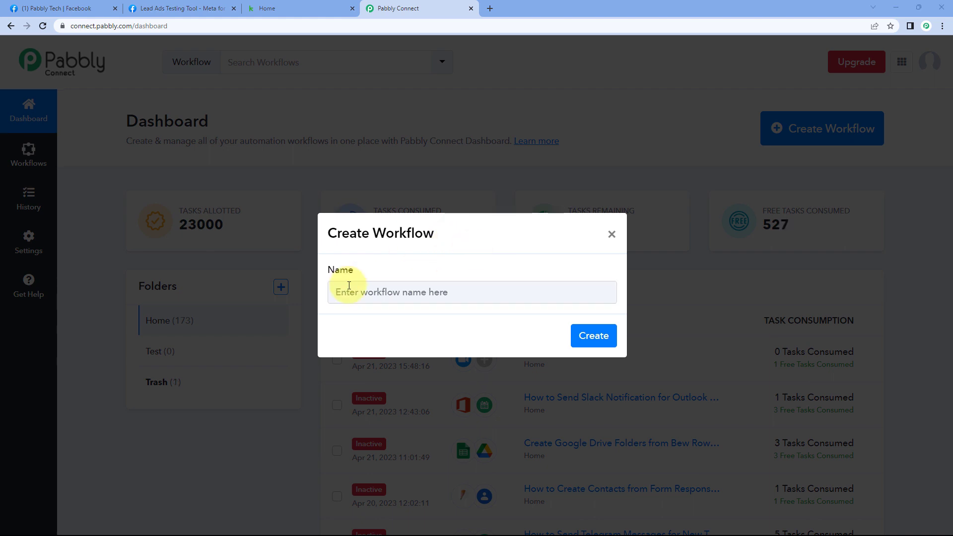
type("Fac")
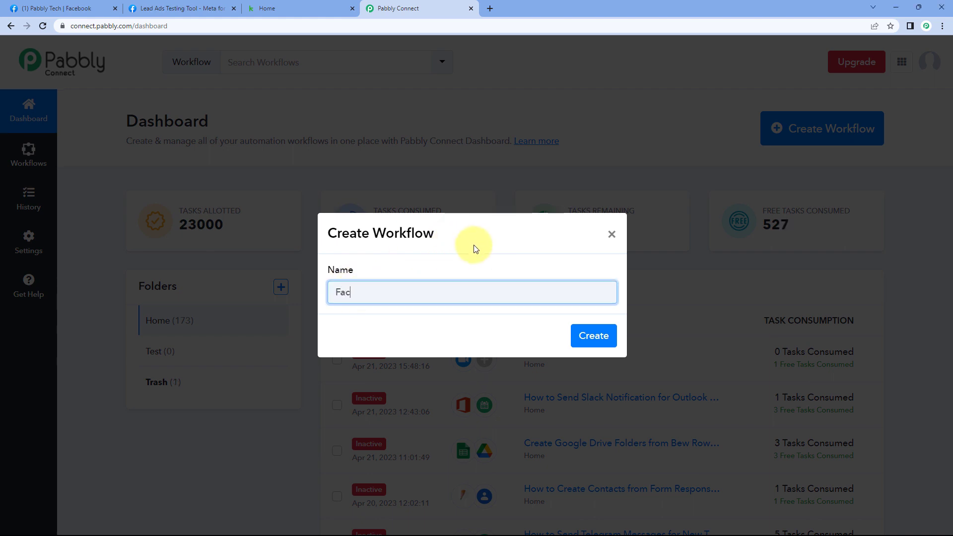
type("ebook Lead Ads to i")
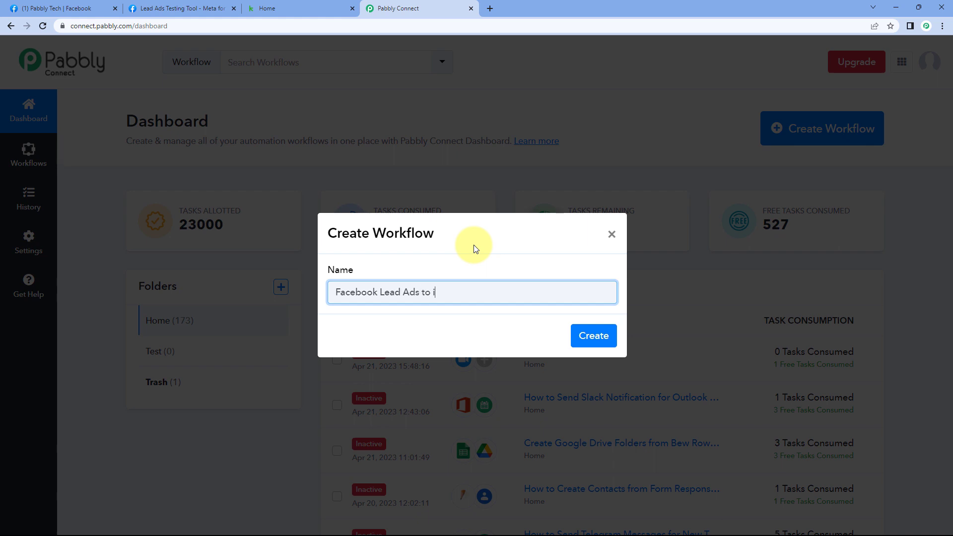
type("nfusion")
key("Left")
key("Left")
key("Left")
key("Left")
key("Left")
key("Left")
key("Left")
key("BackSpace")
type("I")
left_click(591, 338)
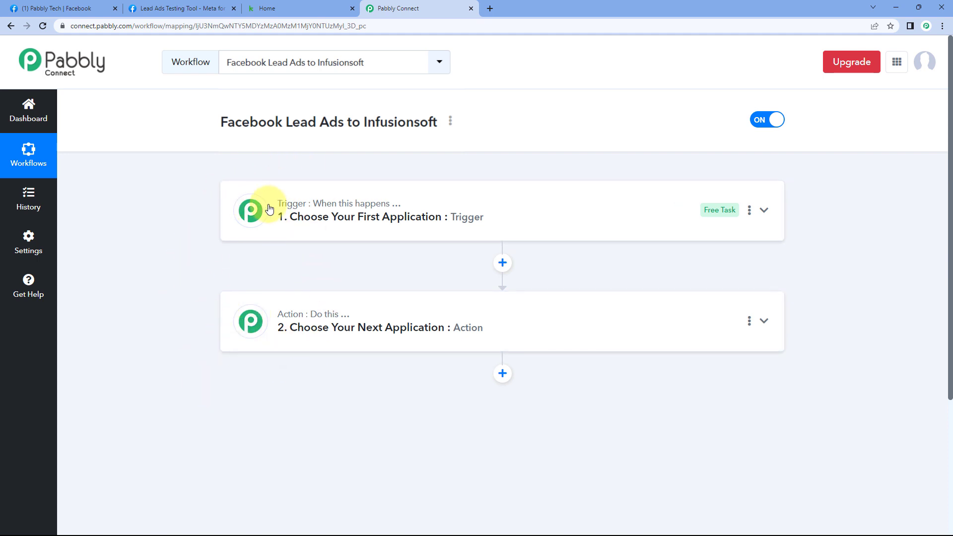
- Expand the trigger step to reveal its grid of apps
mouse_move(258, 214)
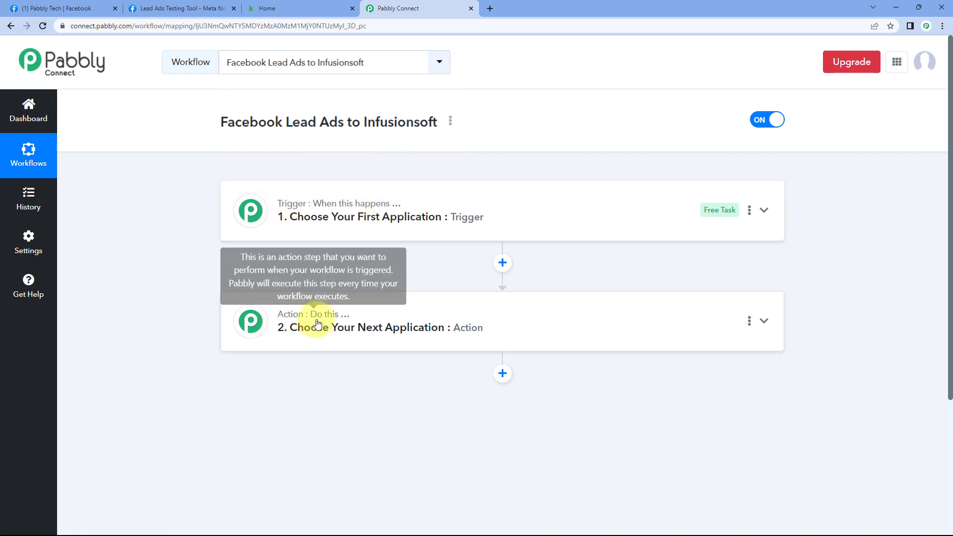
left_click(497, 207)
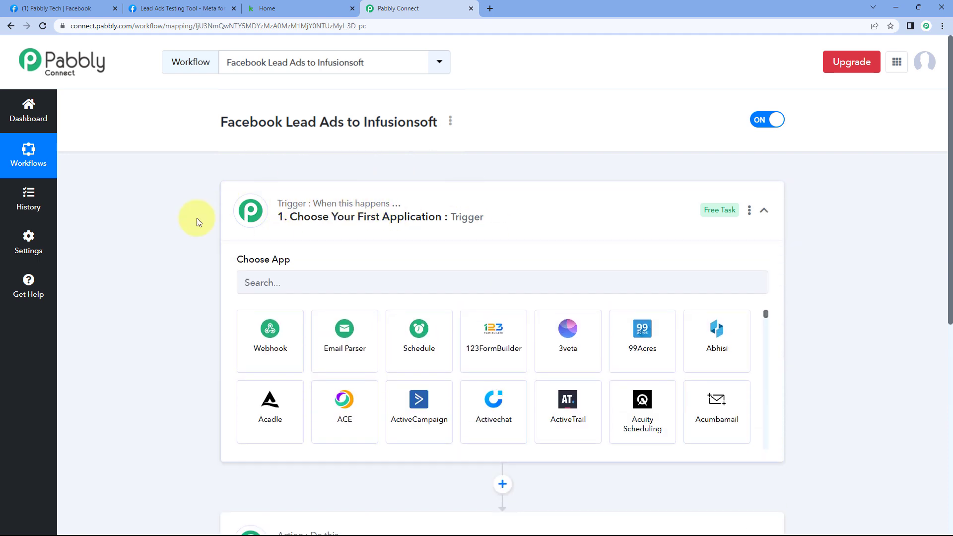
scroll(202, 293, "down", 1)
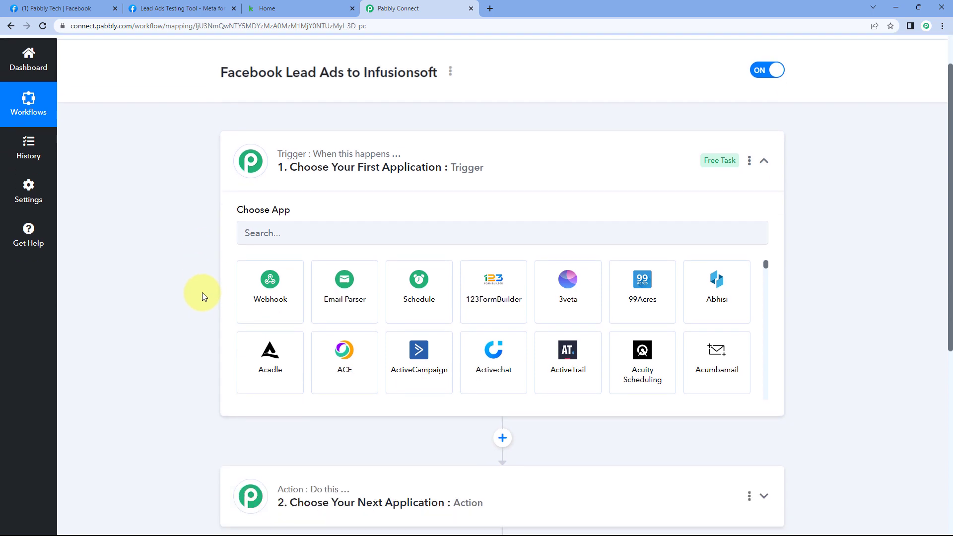
- Check the Pabbly Tech Facebook page and dismiss its notification popup, then return to the workflow
left_click(89, 8)
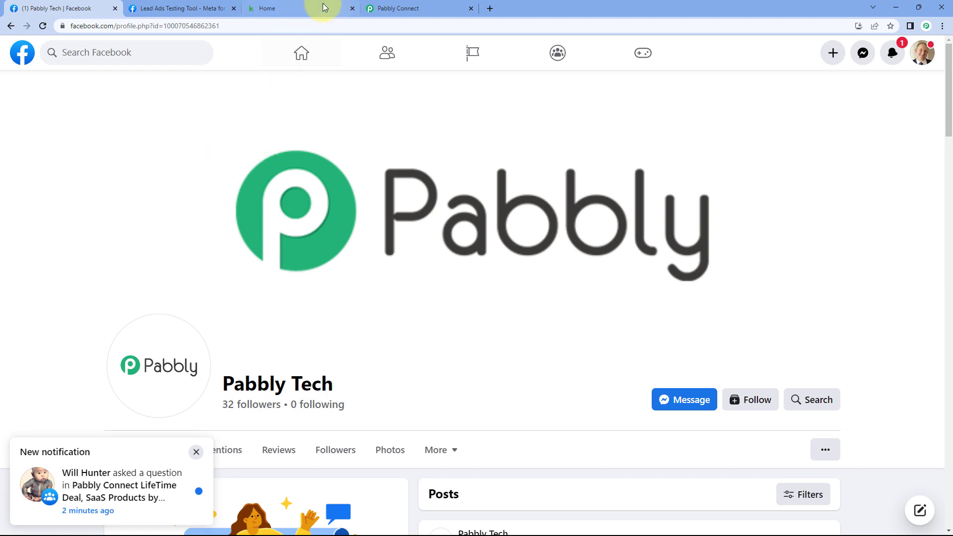
left_click(392, 9)
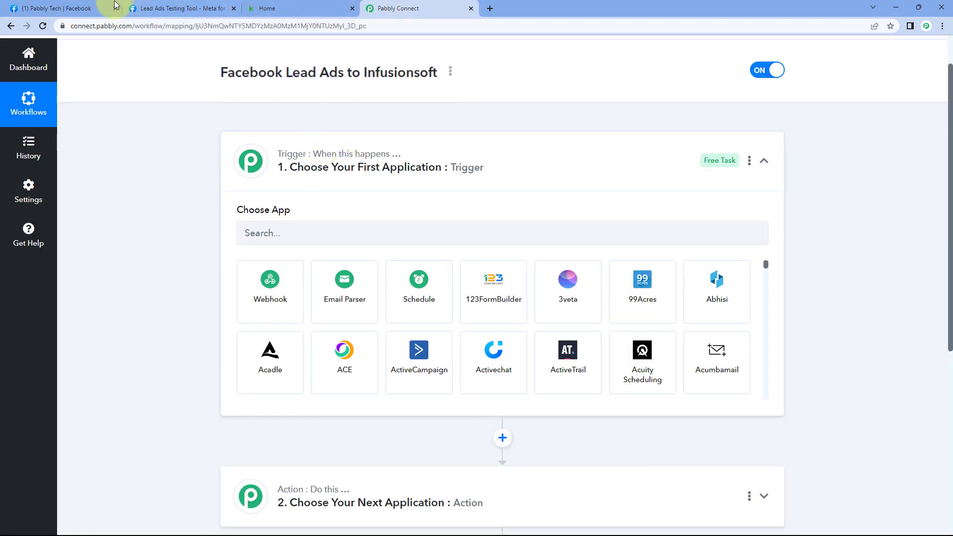
left_click(99, 9)
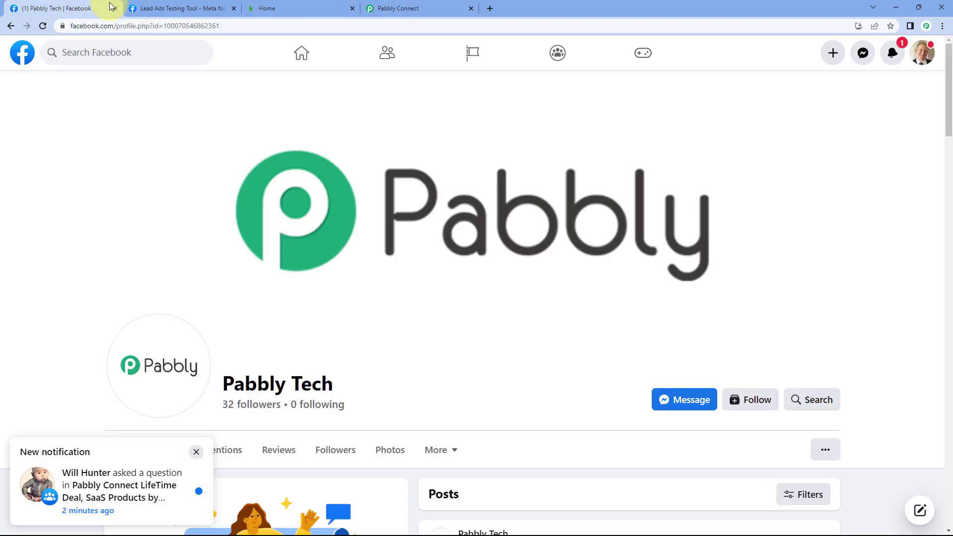
left_click(196, 451)
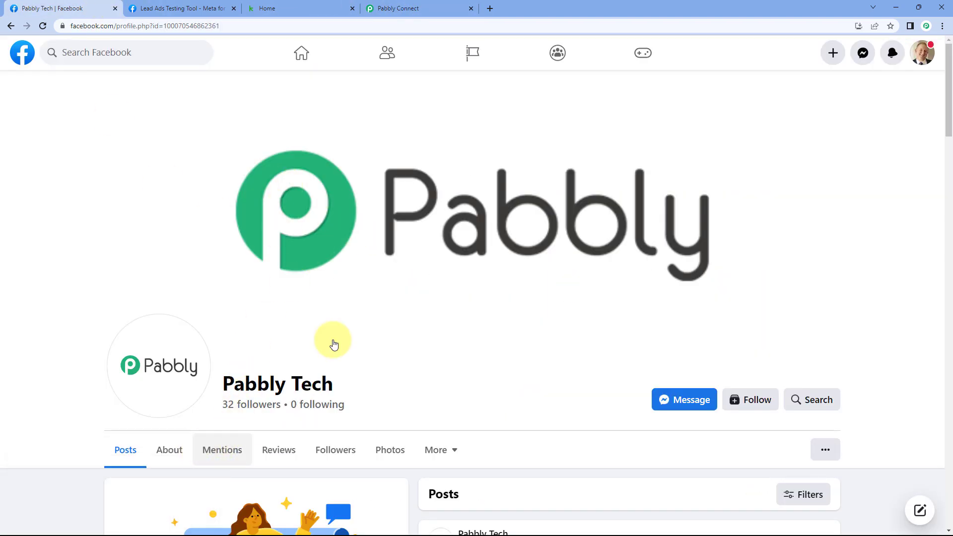
left_click(386, 7)
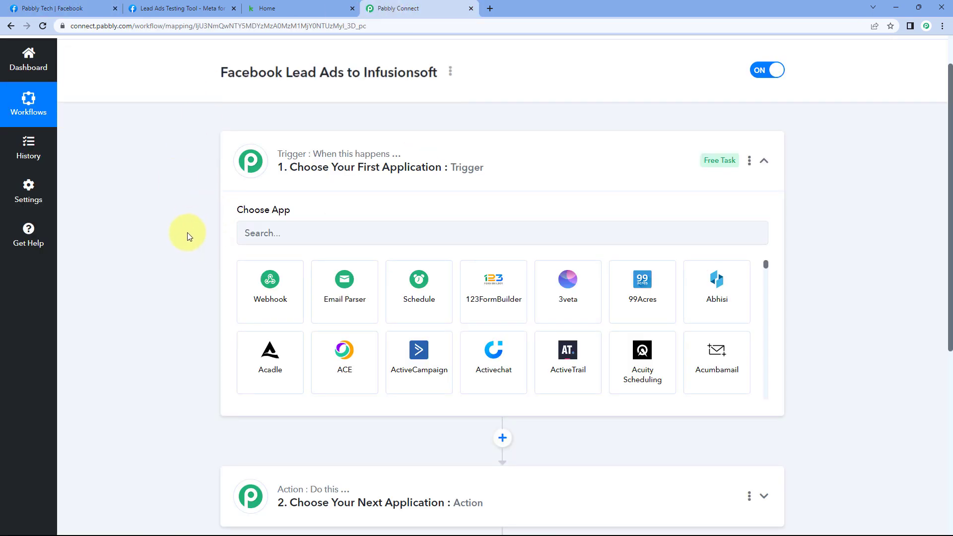
scroll(191, 231, "down", 3)
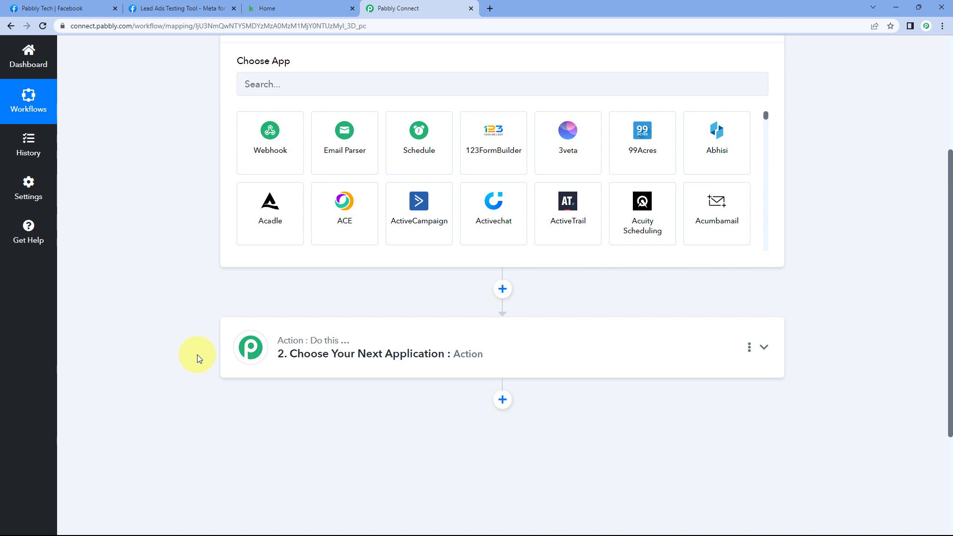
- Check the Keap dashboard, then return to the trigger's app search field
left_click(302, 8)
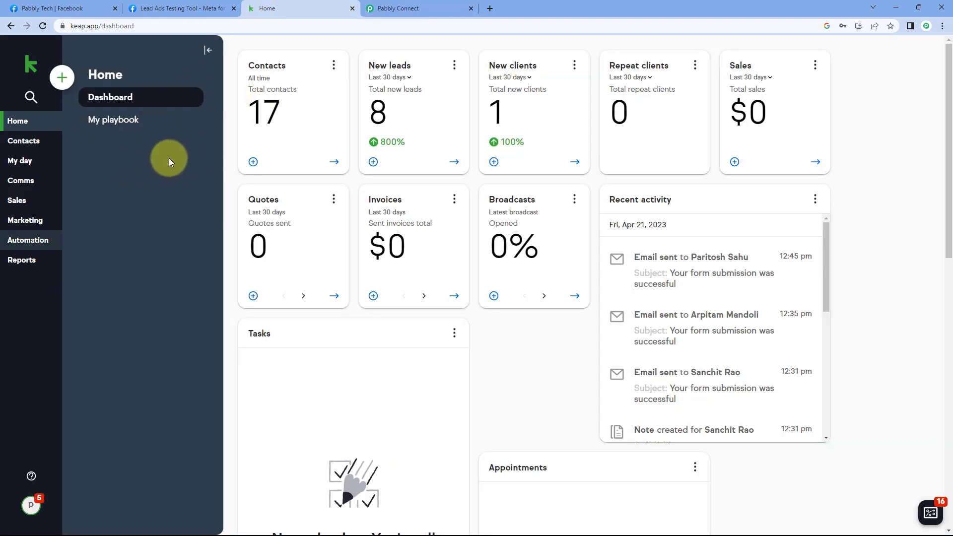
left_click(421, 6)
scroll(195, 201, "down", 2)
scroll(191, 203, "up", 3)
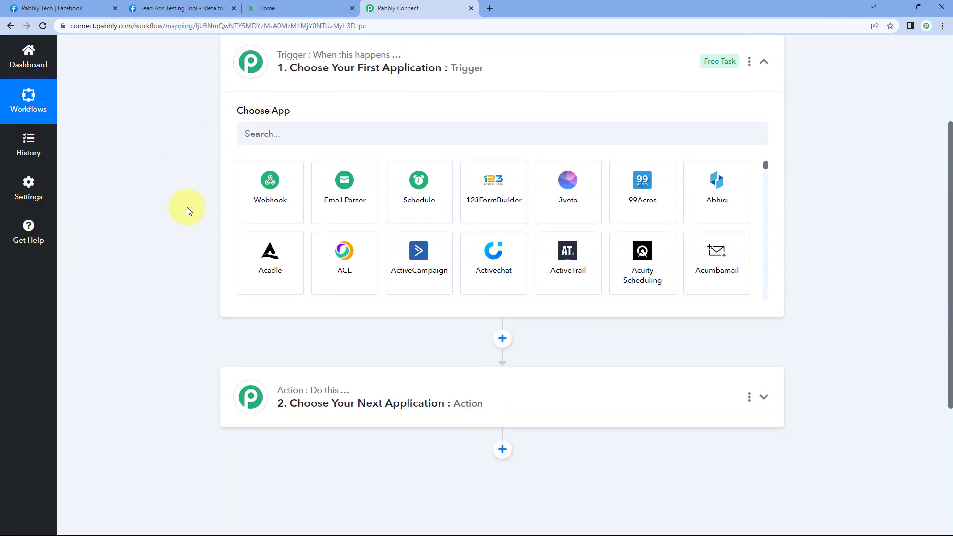
left_click(306, 134)
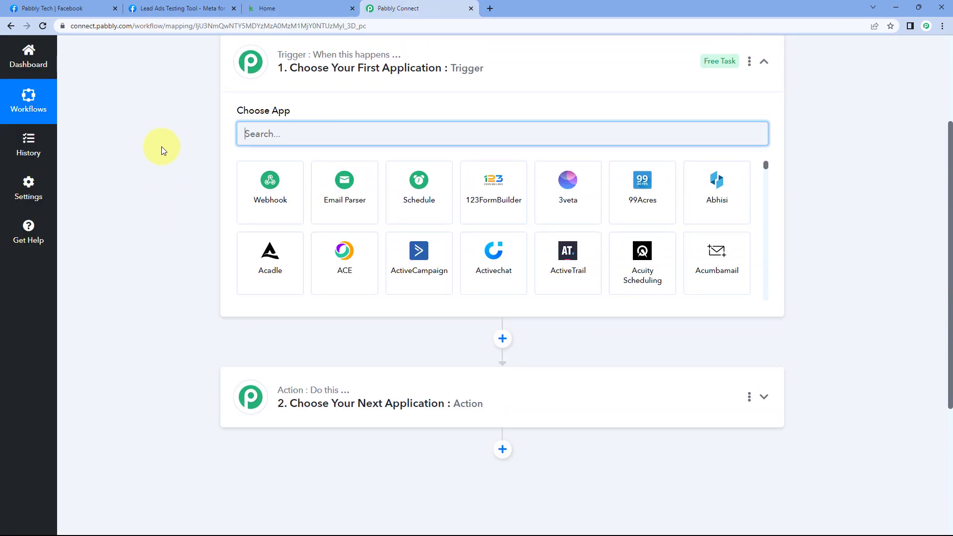
- Set the trigger to Facebook Lead Ads with event New Lead (Instant), and begin connecting an account
type("Facebo")
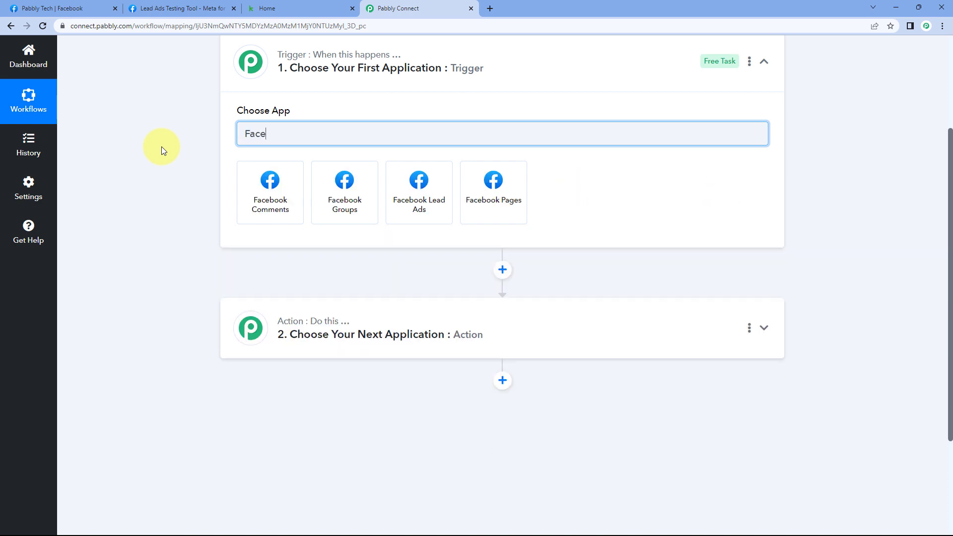
type("ok")
left_click(402, 188)
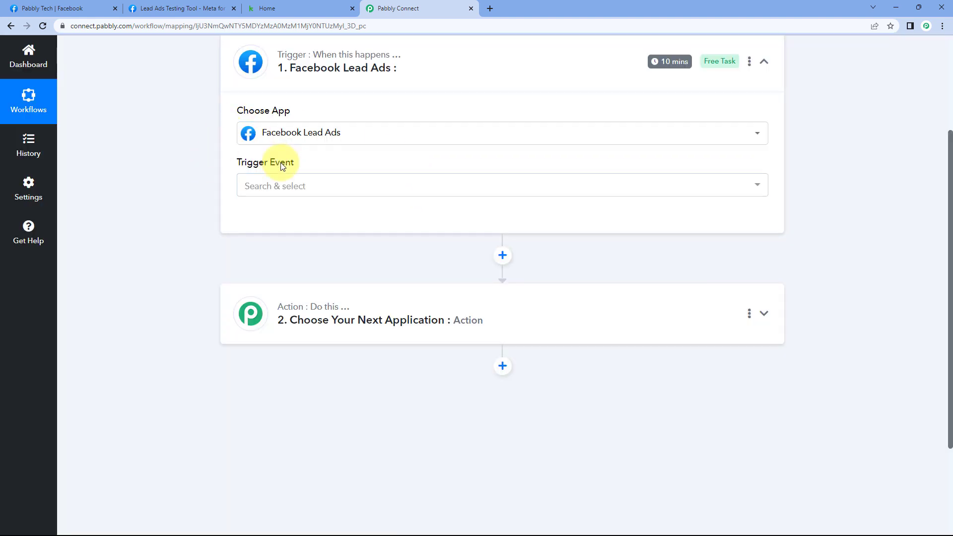
left_click(315, 185)
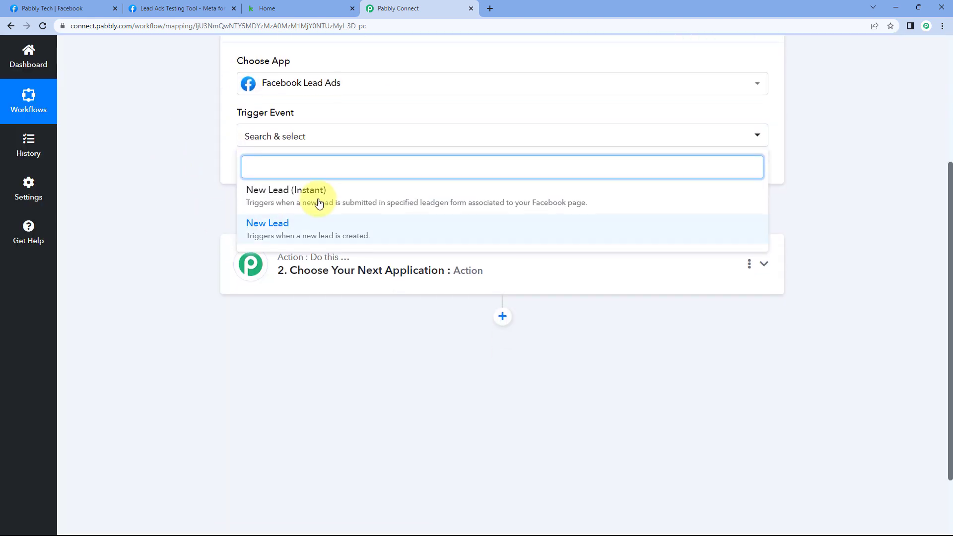
left_click(351, 191)
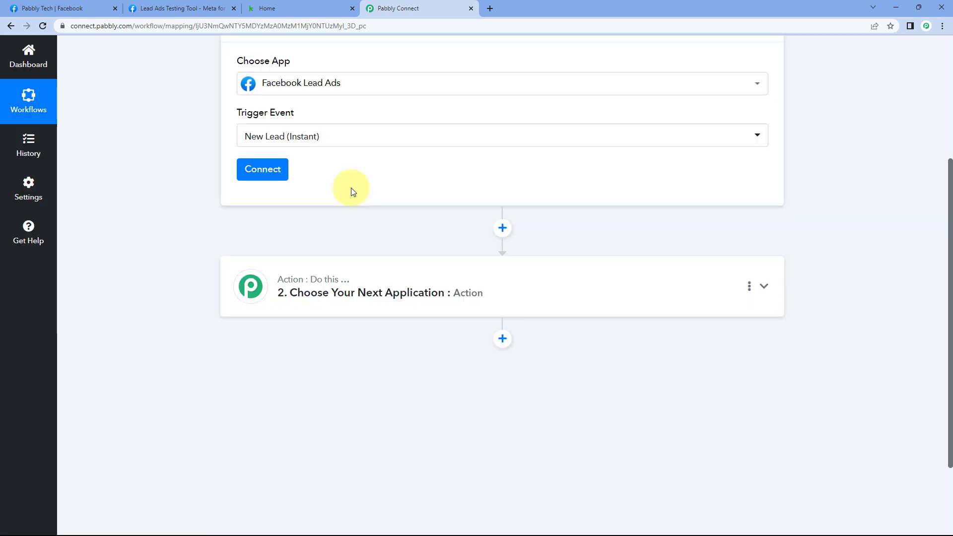
left_click(263, 174)
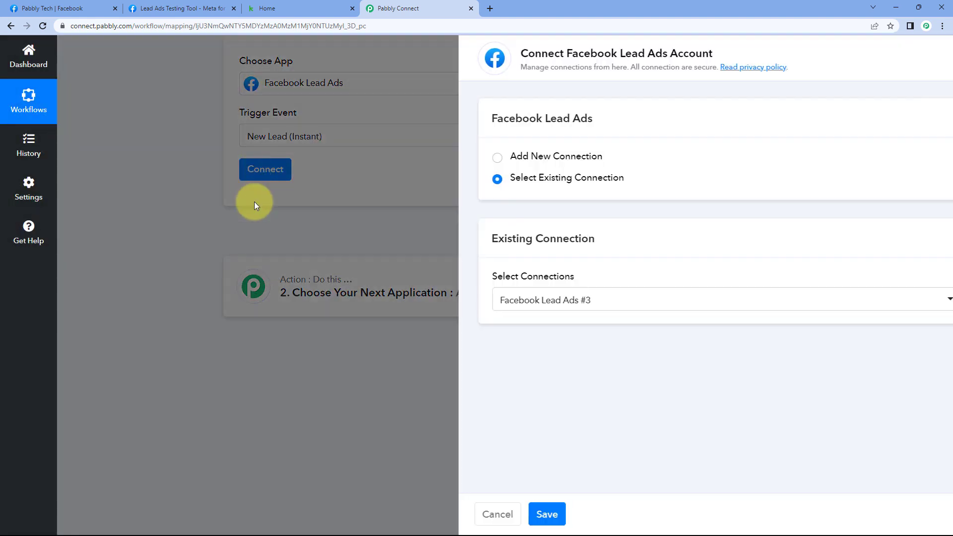
- Add and authorize a new Facebook Lead Ads connection
left_click(439, 157)
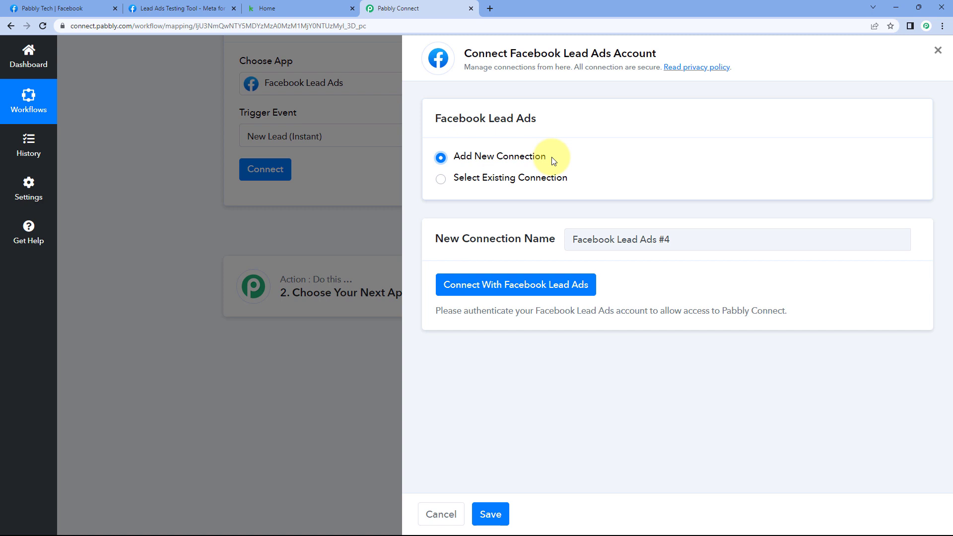
left_click(513, 282)
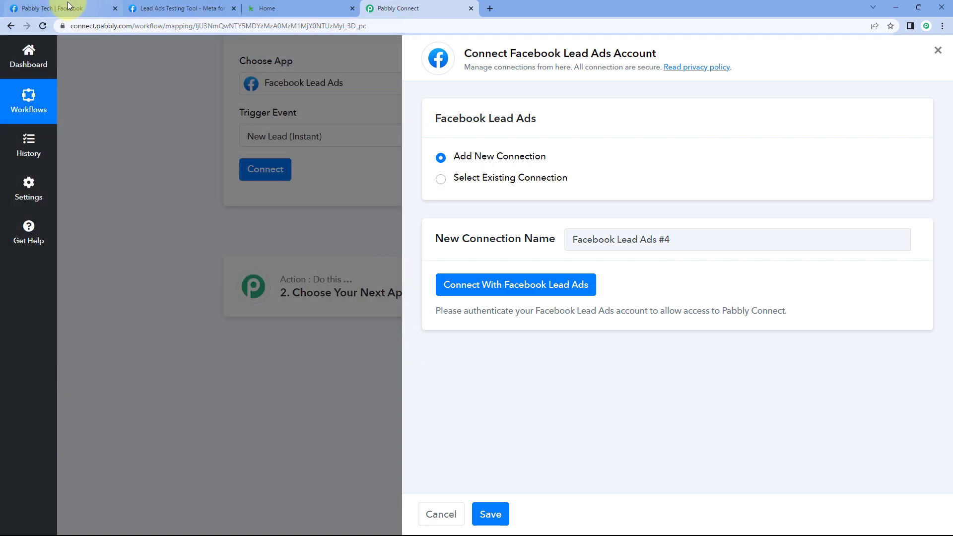
left_click(70, 8)
left_click(410, 8)
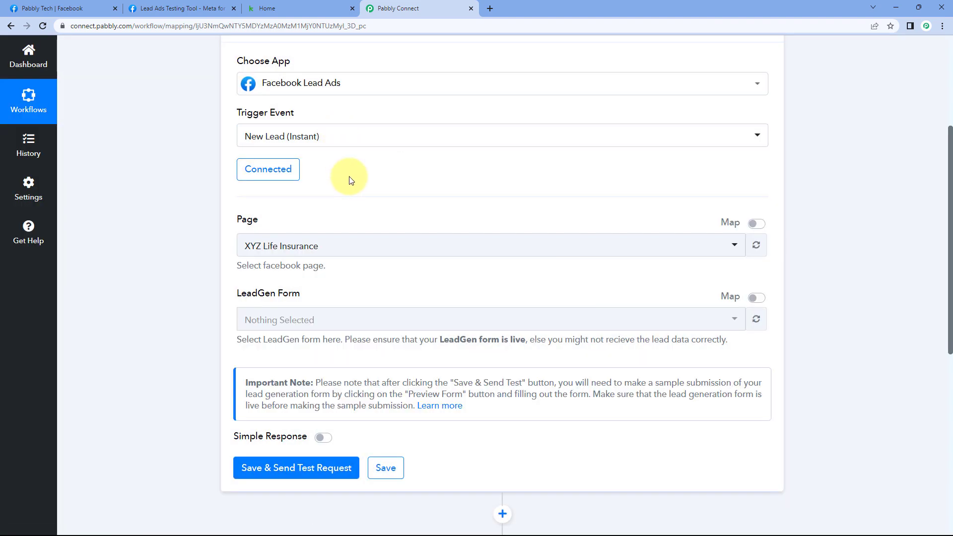
- Browse the trigger's Facebook page list with XYZ Life Insurance set, then view the Pabbly Tech page
scroll(341, 180, "down", 2)
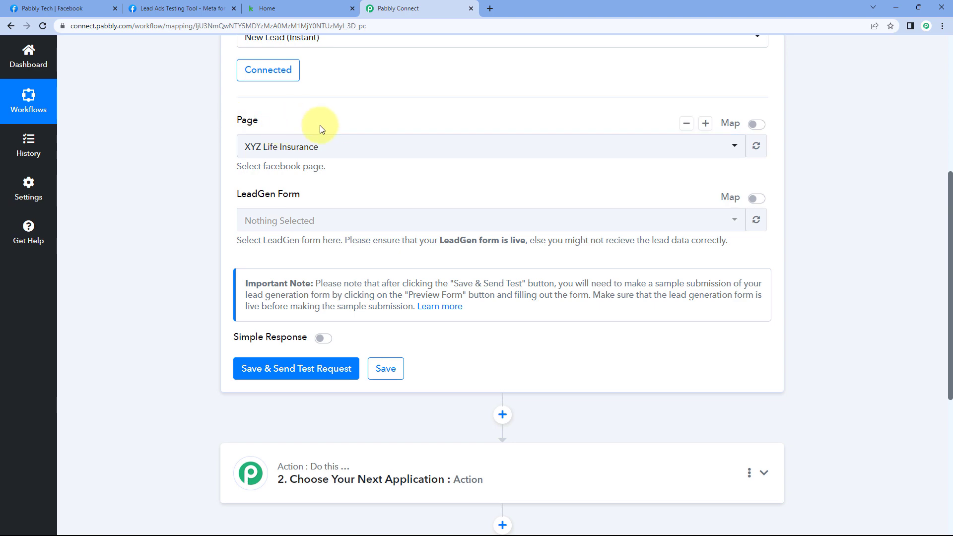
left_click(362, 147)
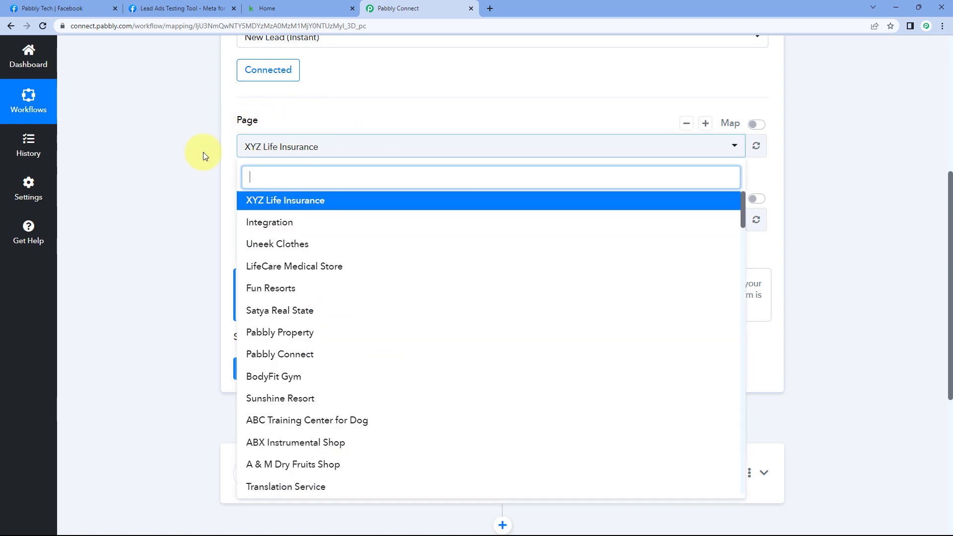
scroll(177, 159, "down", 1)
scroll(304, 179, "down", 6)
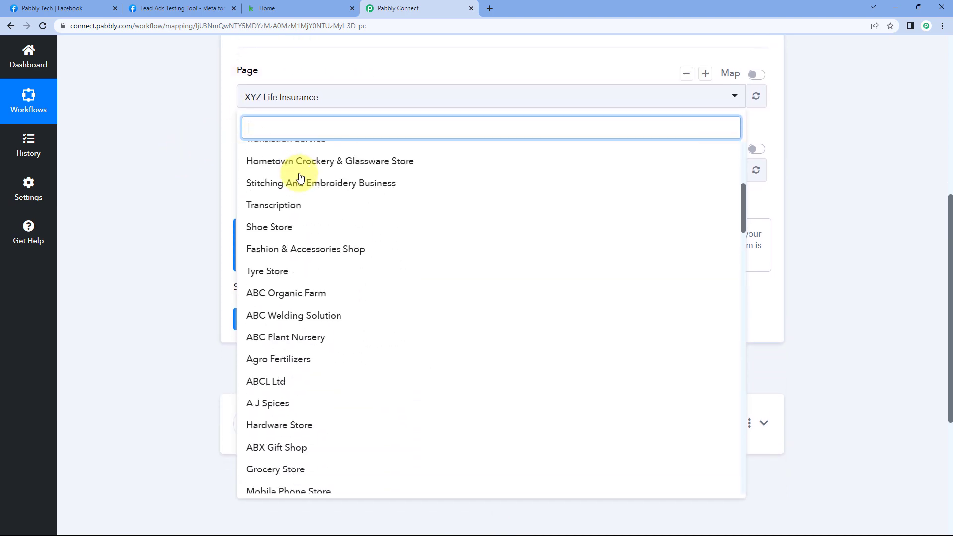
scroll(301, 178, "down", 2)
scroll(298, 178, "up", 8)
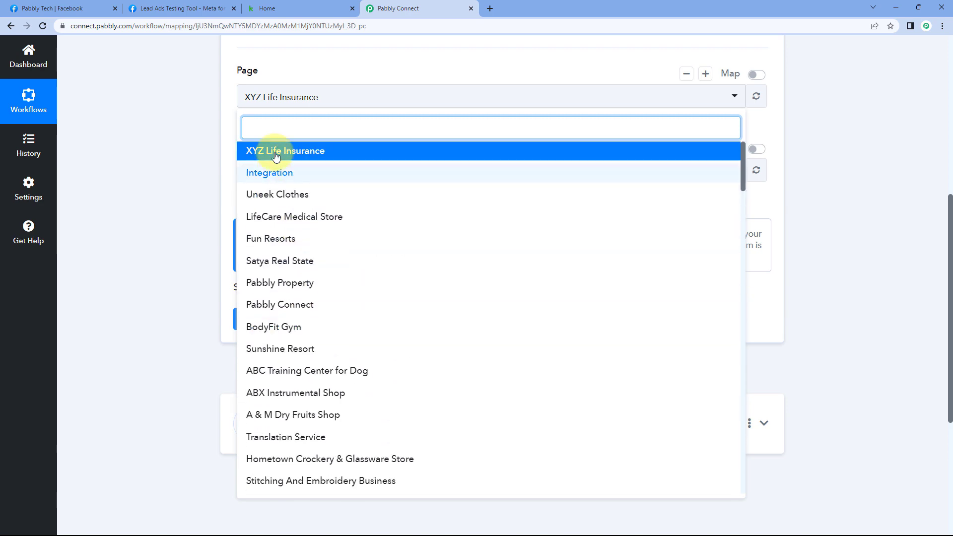
left_click(69, 8)
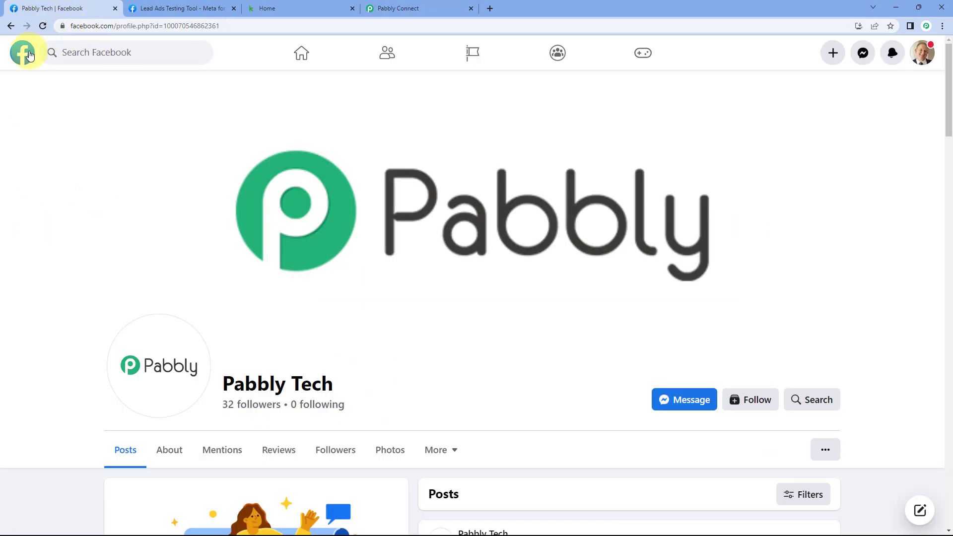
- Confirm Pabbly Tech is among your managed Facebook pages, then return to the workflow
left_click(23, 61)
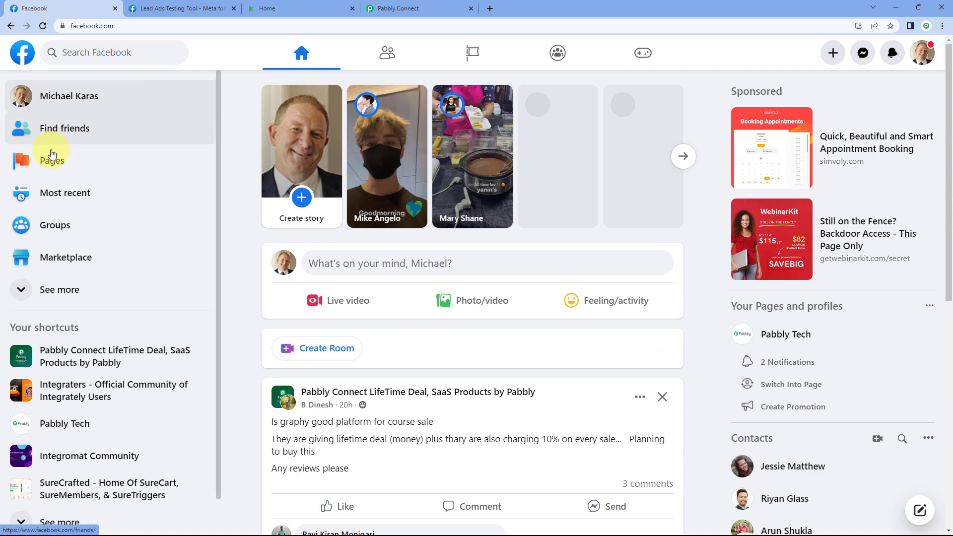
left_click(44, 173)
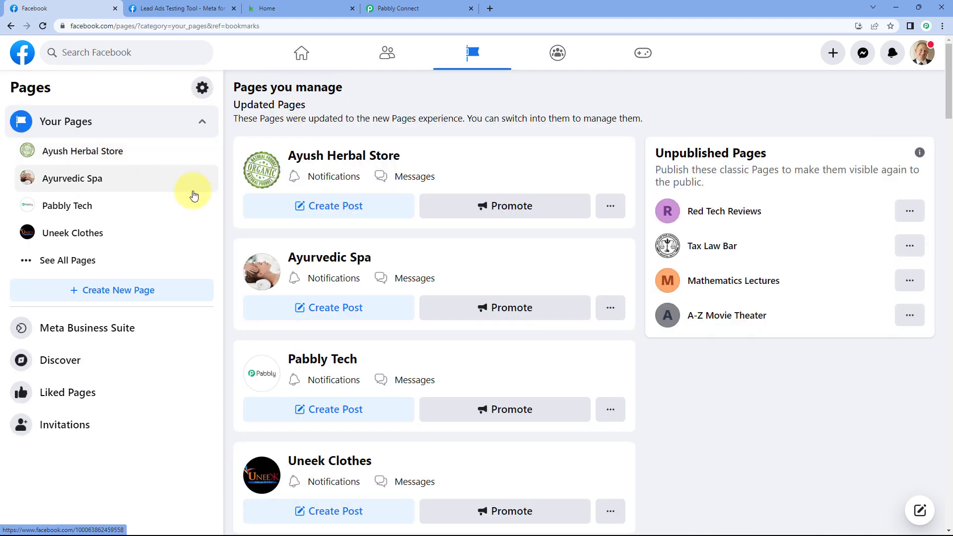
left_click(43, 264)
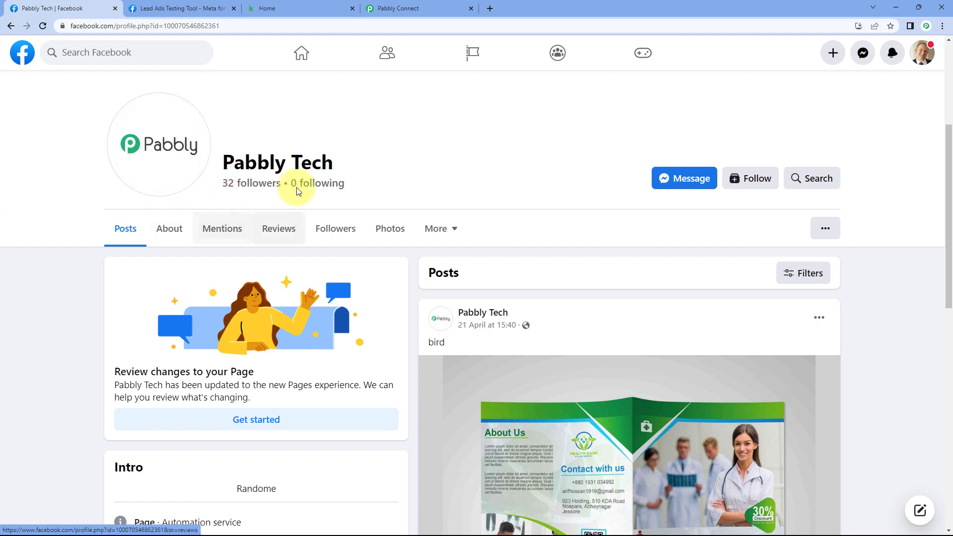
scroll(368, 273, "up", 2)
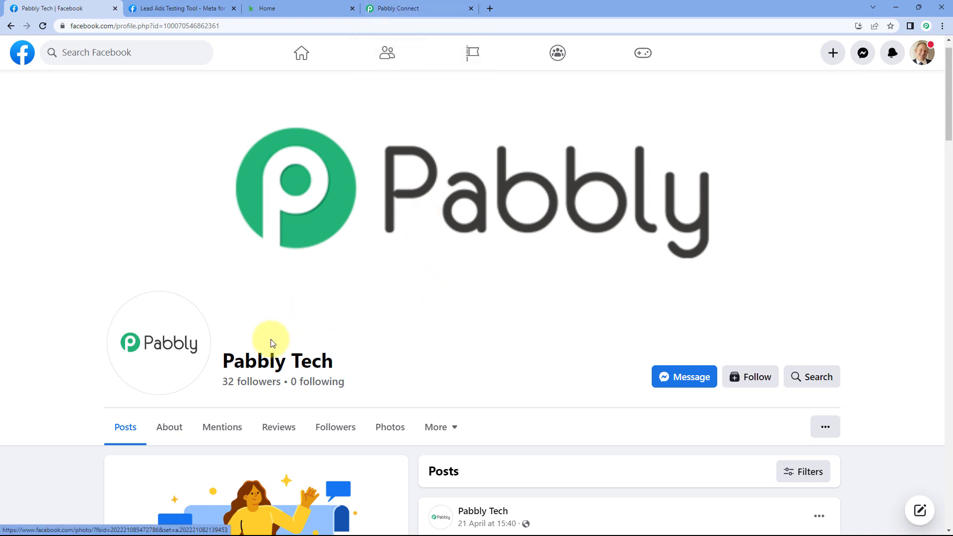
left_click(422, 8)
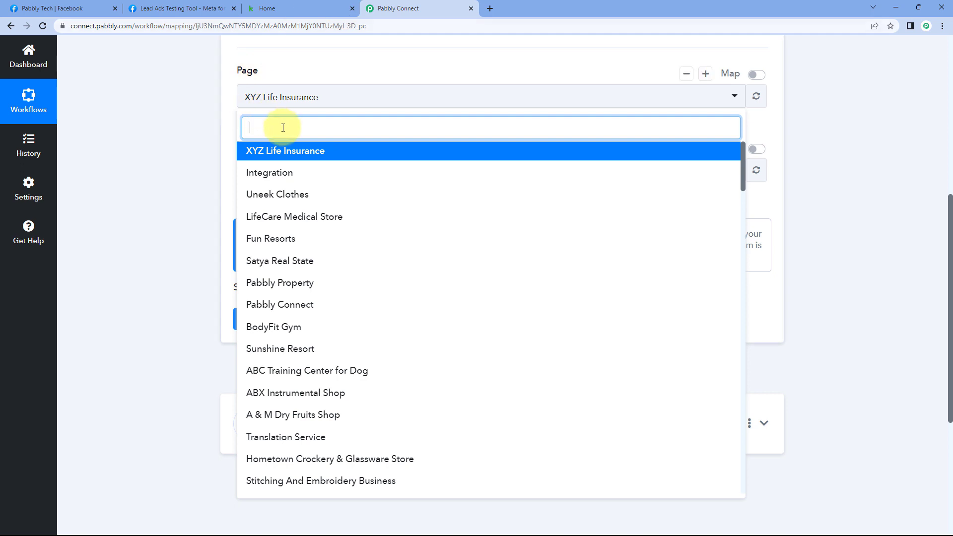
- Set the trigger's Facebook page to Pabbly Tech, keeping Website Form as the lead form
type("Pabbly")
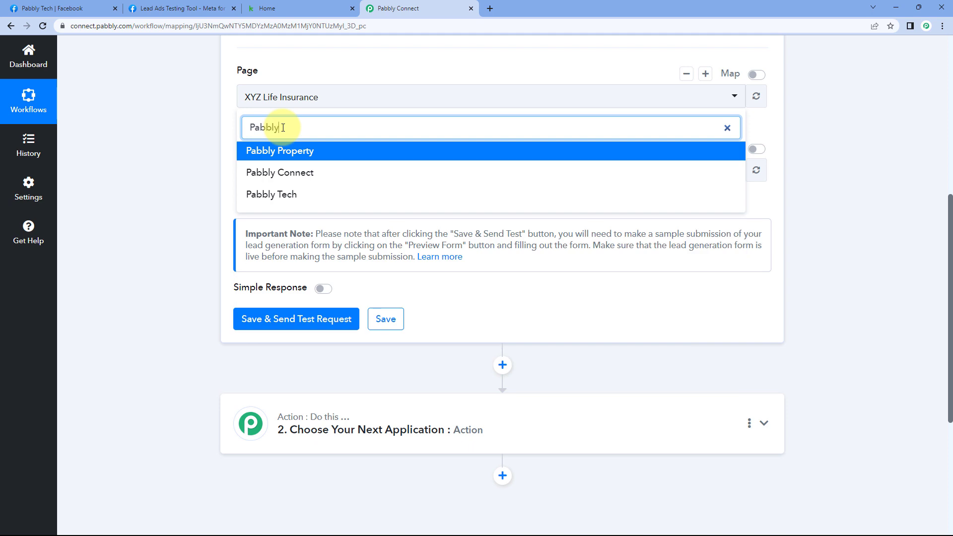
left_click(290, 194)
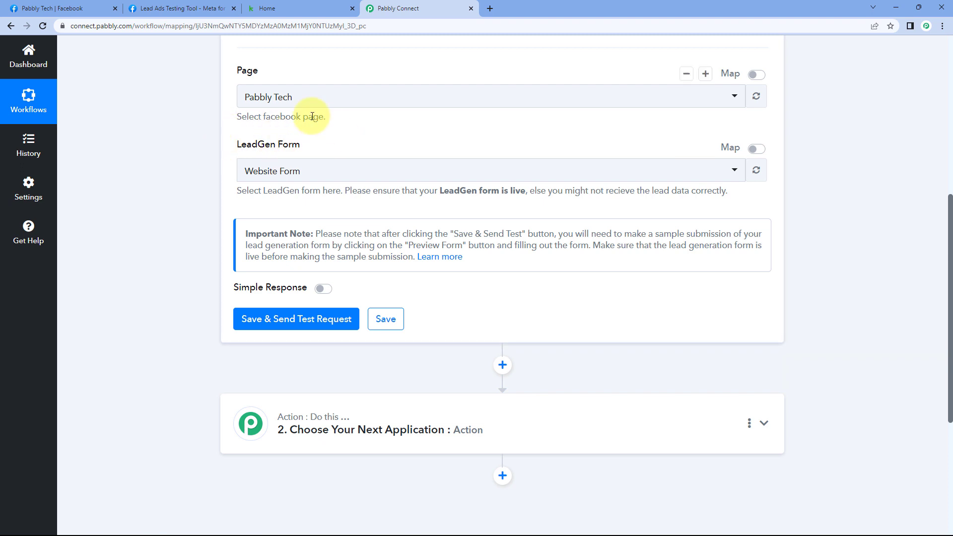
left_click(334, 176)
scroll(177, 183, "down", 1)
scroll(300, 180, "down", 1)
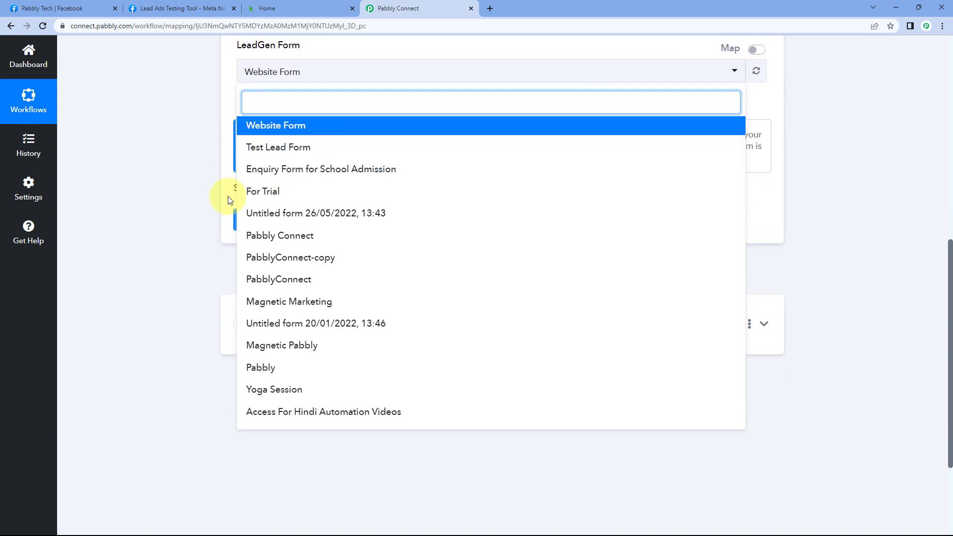
left_click(219, 270)
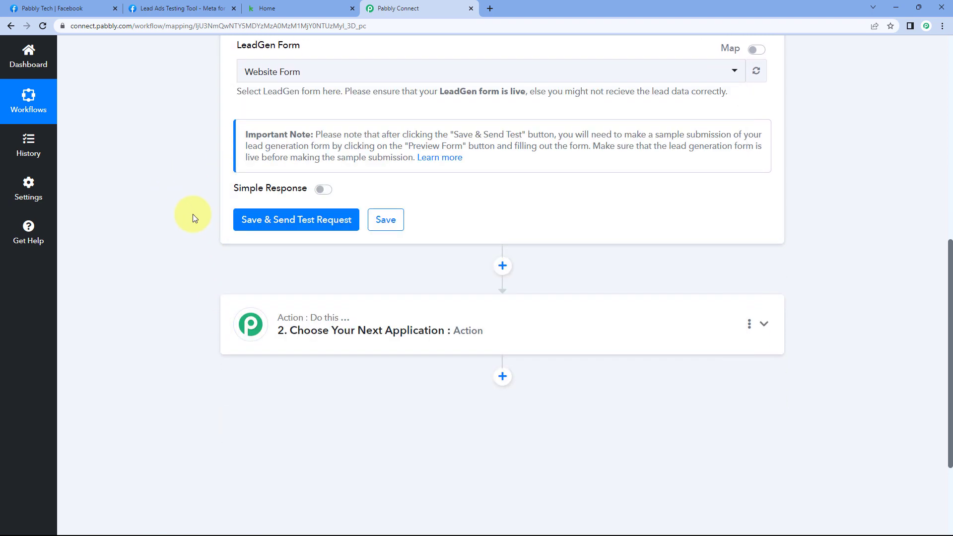
- Recheck the lead form list without changes, then move to the Lead Ads Testing Tool
scroll(181, 184, "up", 1)
scroll(175, 192, "up", 2)
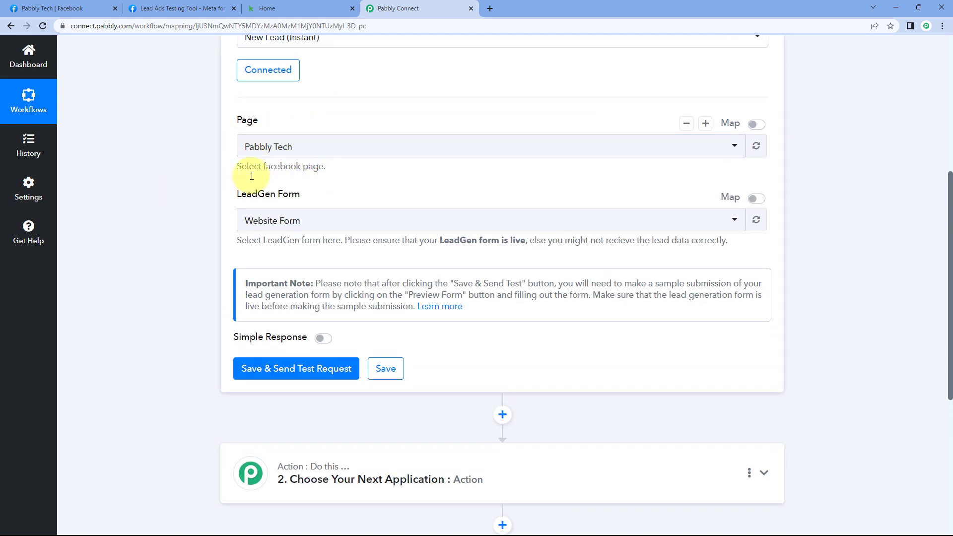
left_click(346, 214)
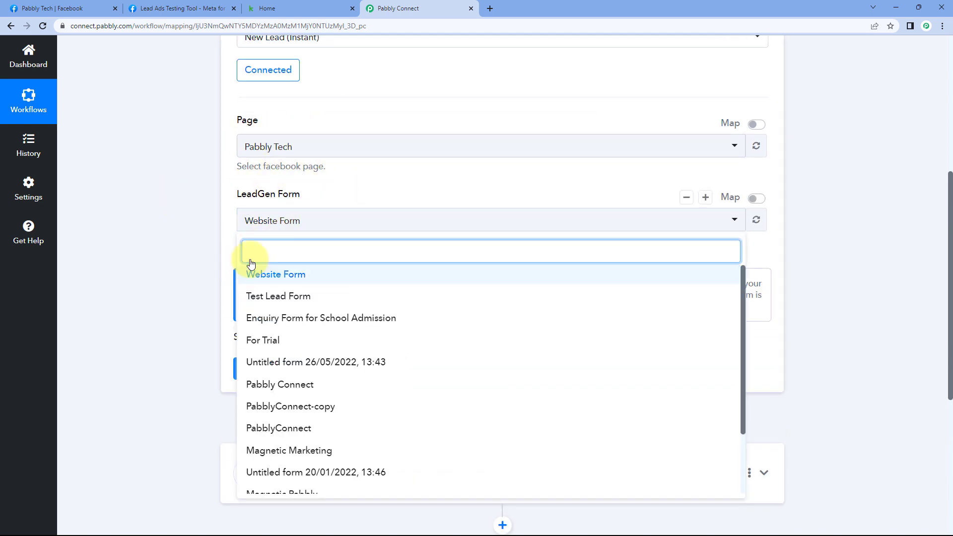
left_click(204, 234)
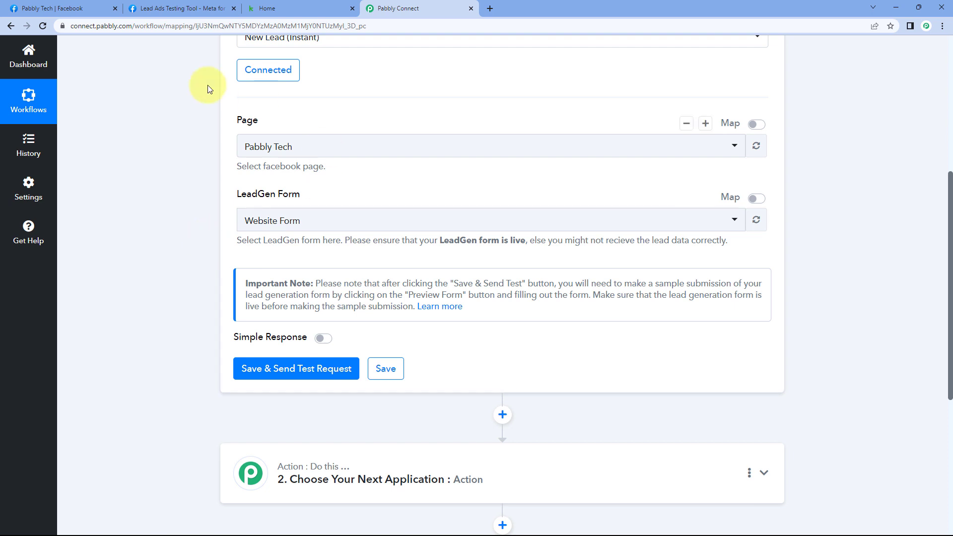
left_click(181, 10)
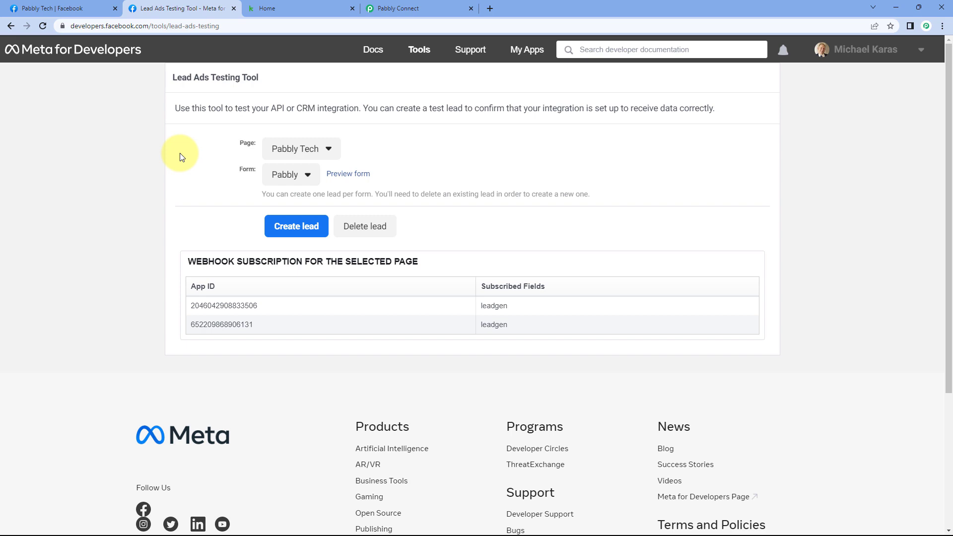
- In the Lead Ads Testing Tool, keep page Pabbly Tech and form Pabbly, then return to the workflow
left_click(394, 9)
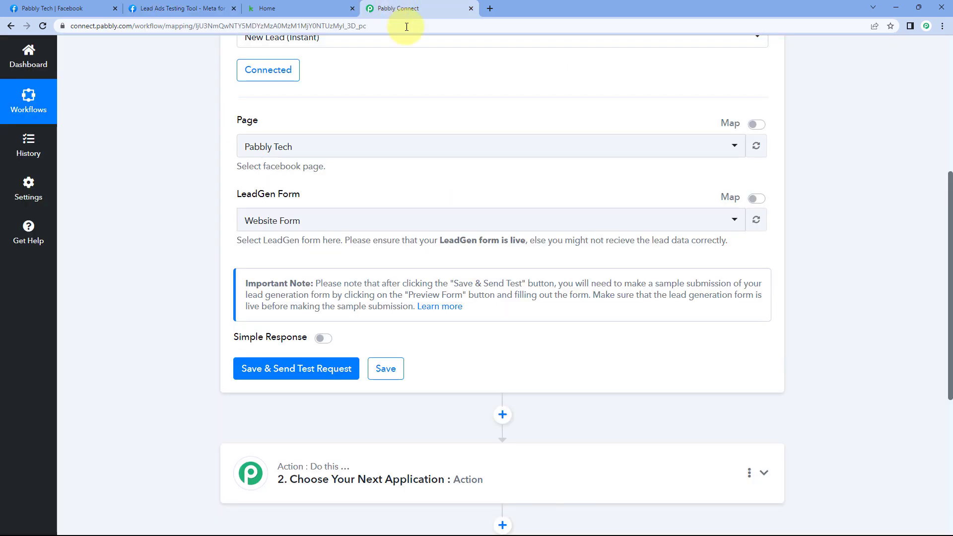
left_click(218, 6)
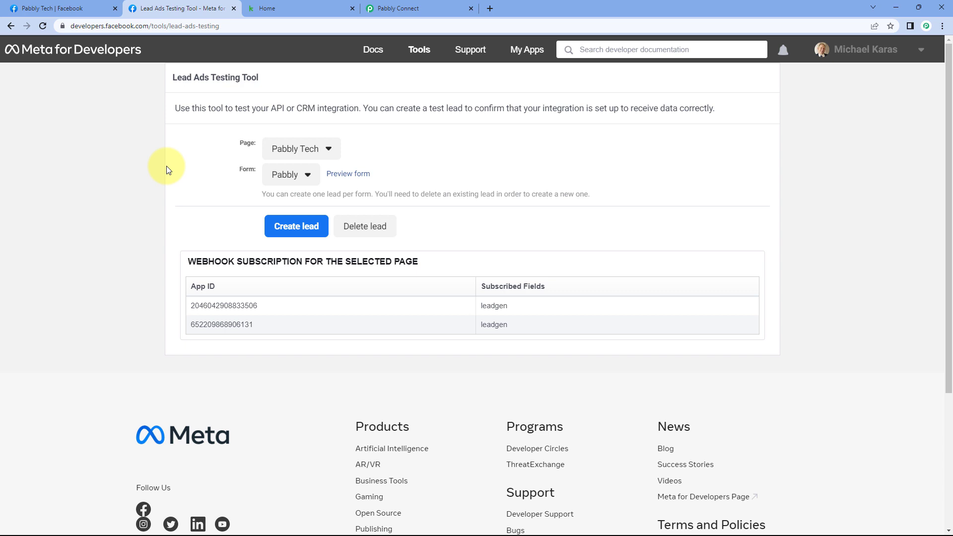
left_click(329, 150)
left_click(326, 149)
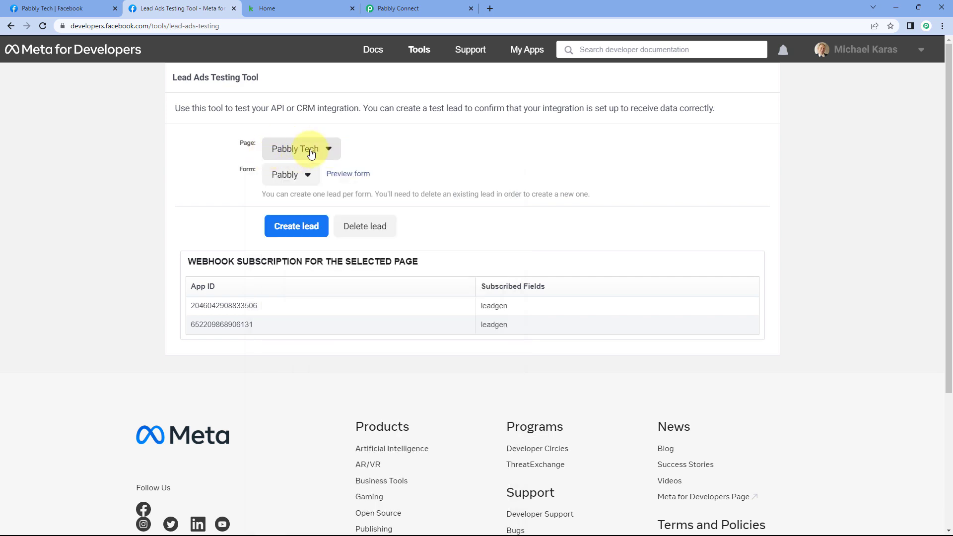
left_click(278, 175)
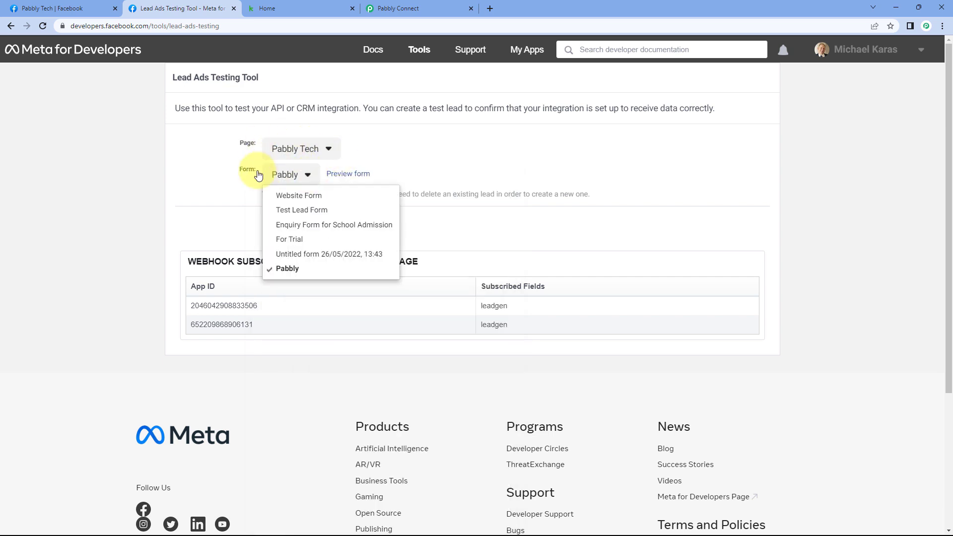
mouse_move(273, 201)
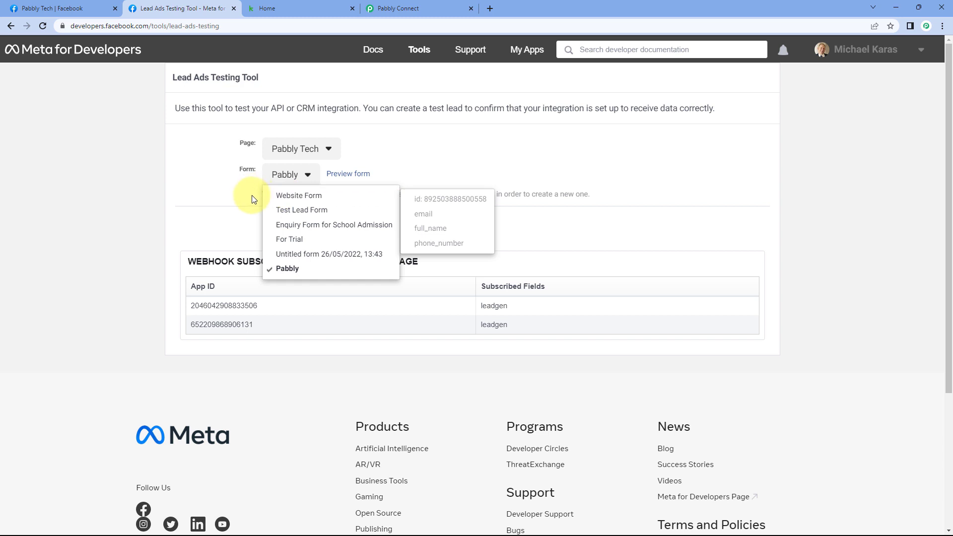
mouse_move(270, 268)
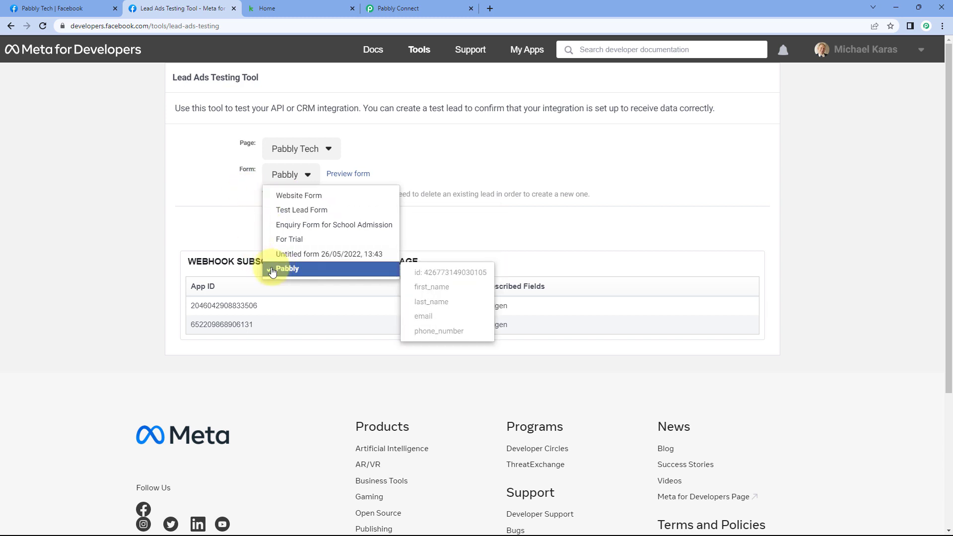
left_click(298, 270)
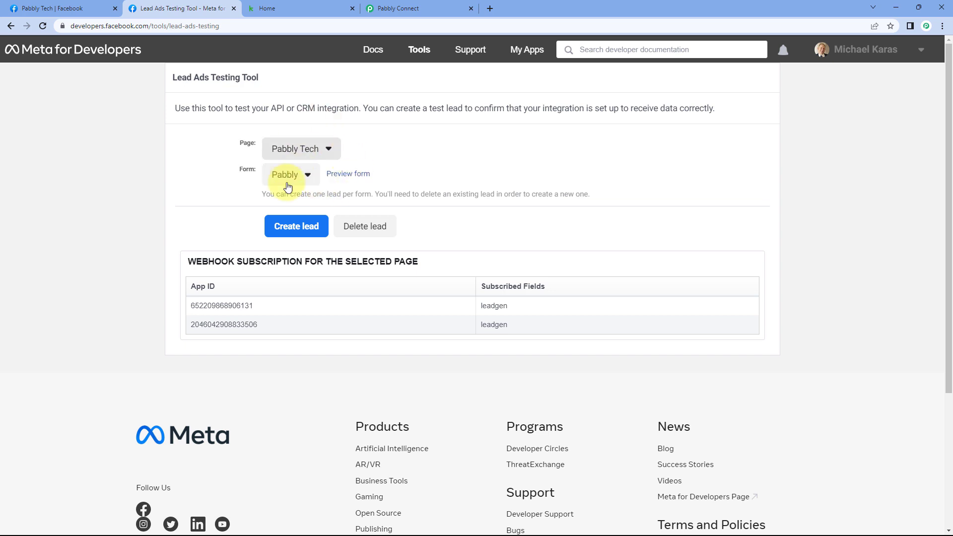
left_click(424, 7)
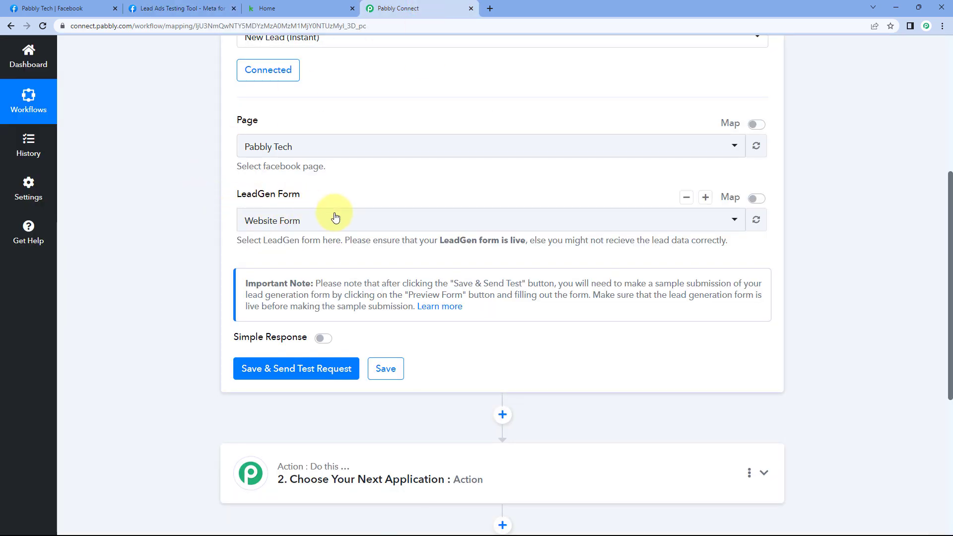
- Set the trigger's lead form to Pabbly, then save and send a test request
left_click(295, 220)
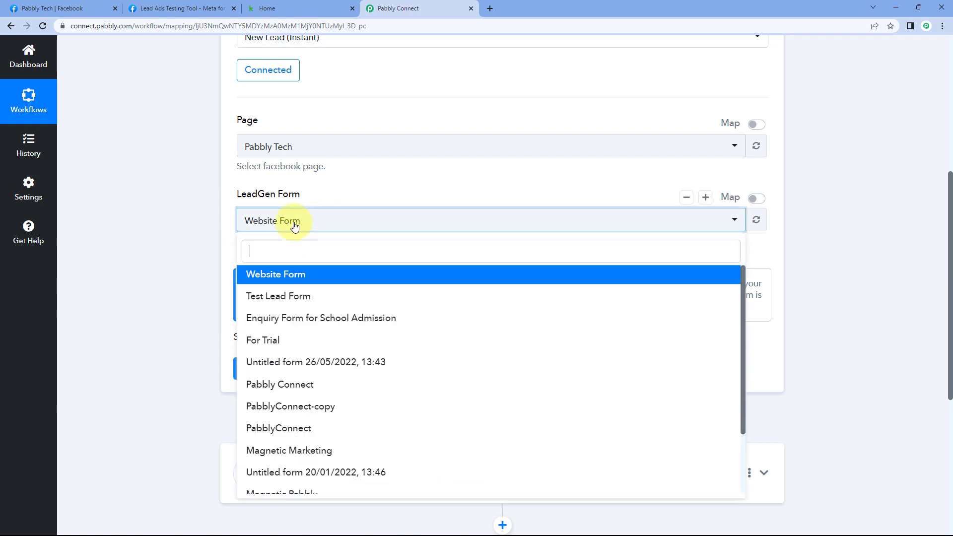
scroll(268, 347, "down", 3)
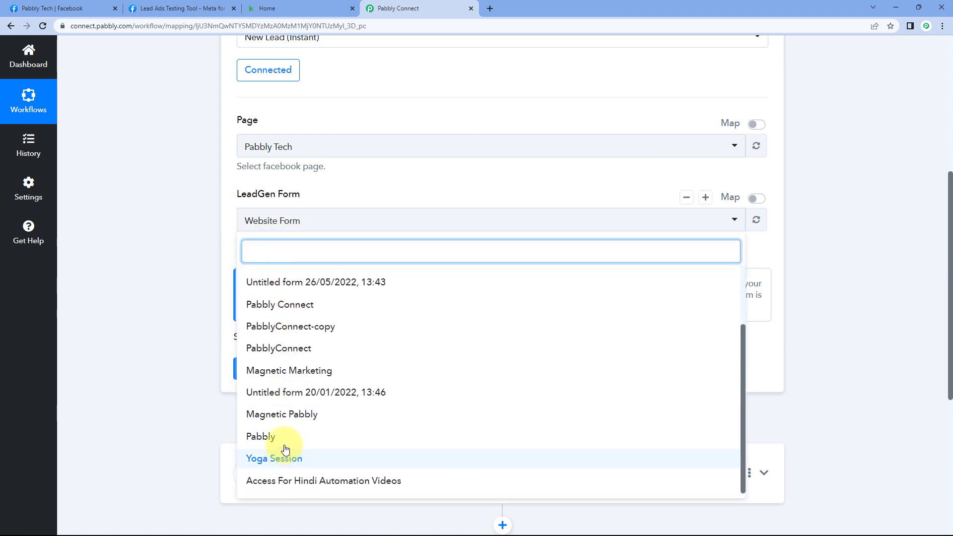
left_click(287, 437)
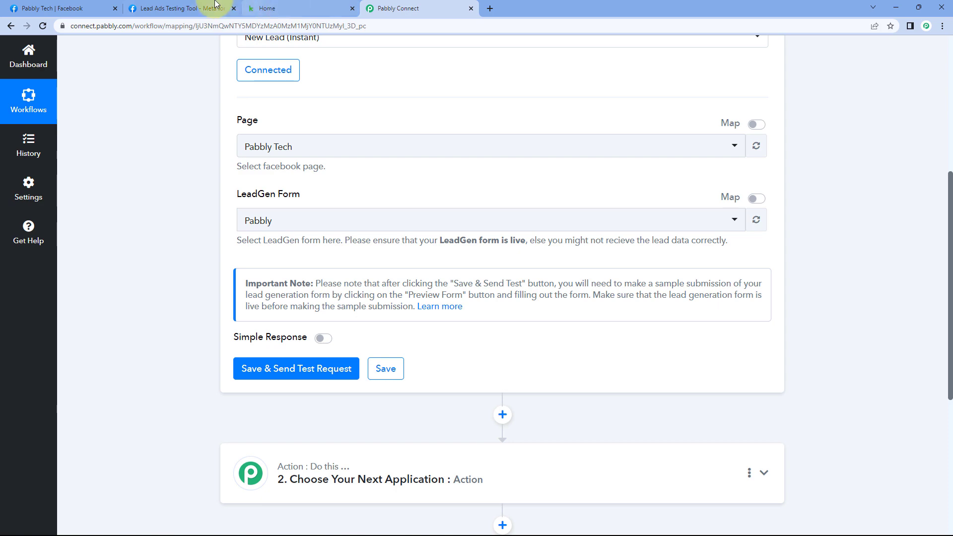
left_click(194, 8)
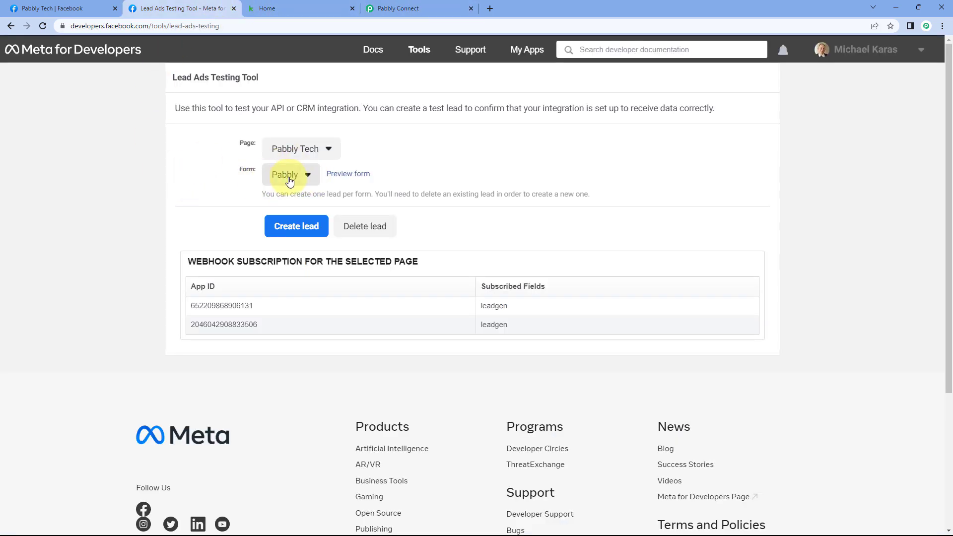
left_click(416, 7)
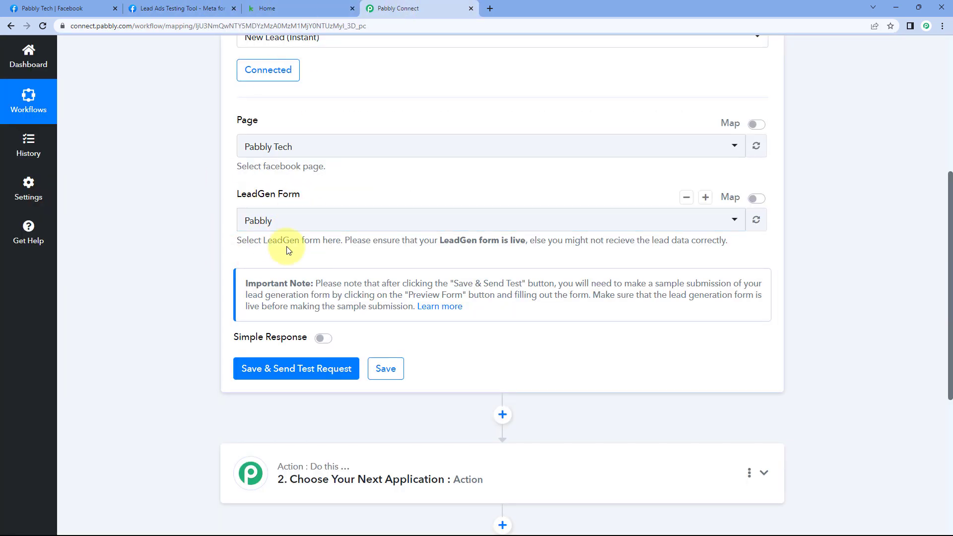
left_click(302, 374)
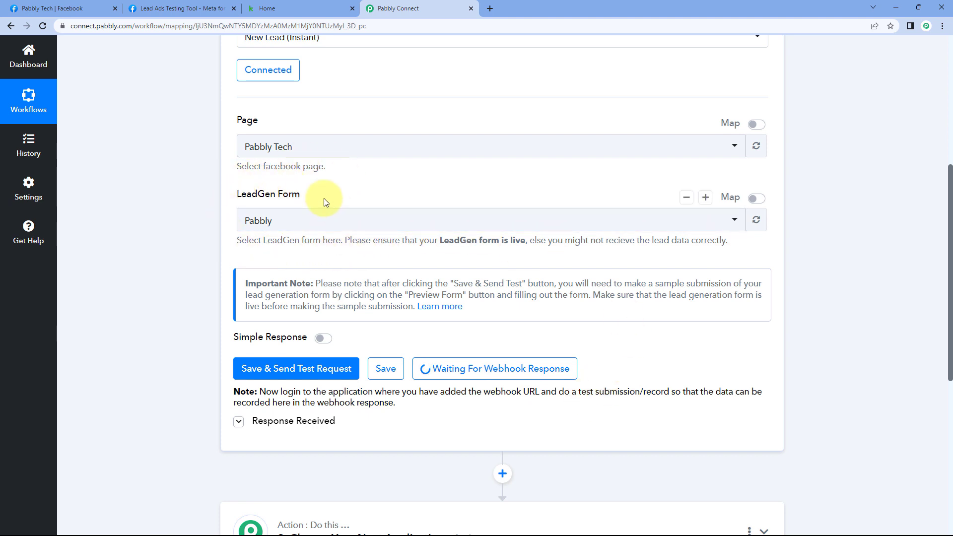
left_click(194, 5)
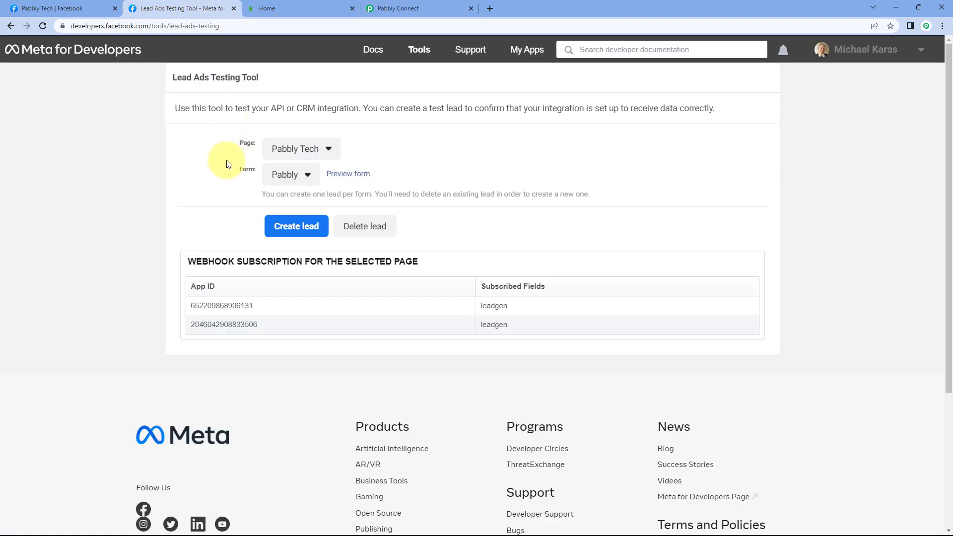
- Preview the Pabbly form and submit a test lead with first and last name, email and phone number
left_click(342, 175)
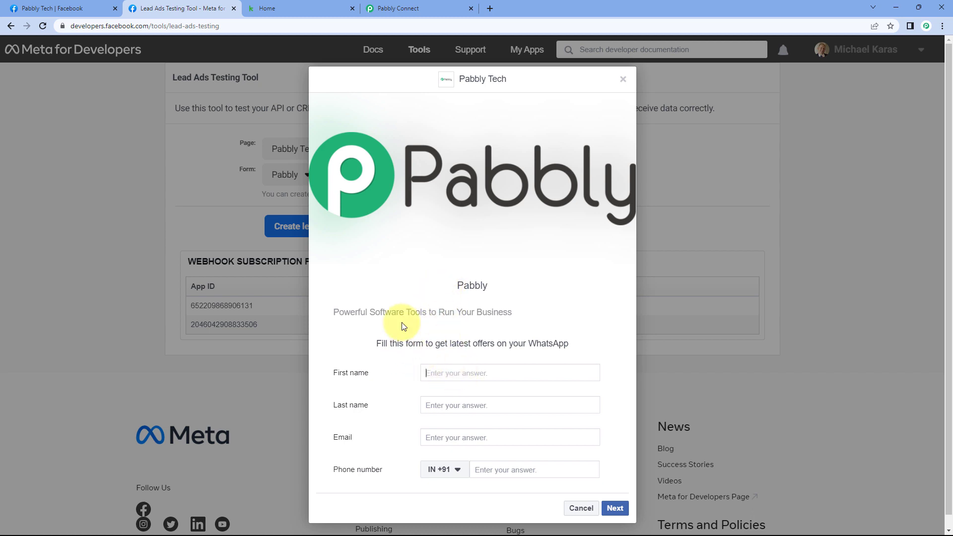
type("Demo")
key("Tab")
type("U")
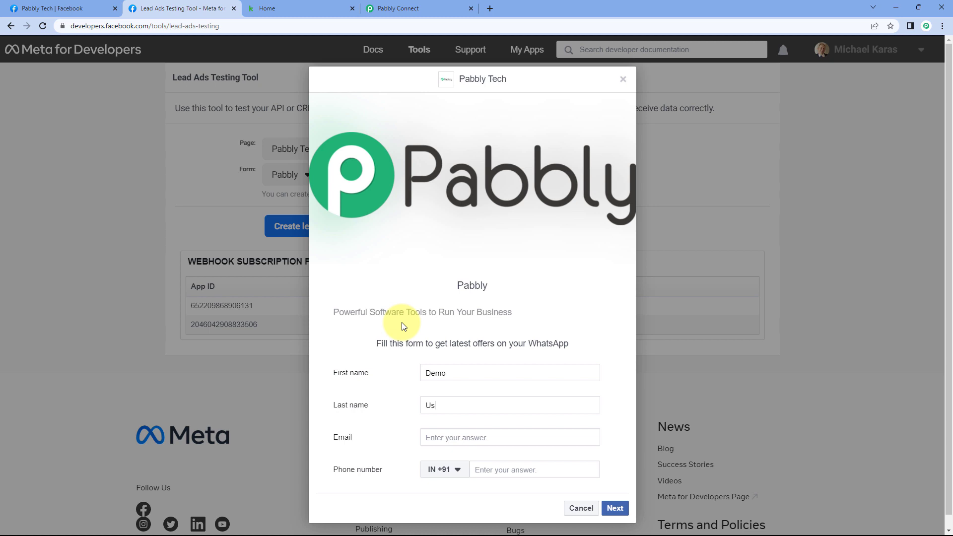
key("Tab")
type("demo@")
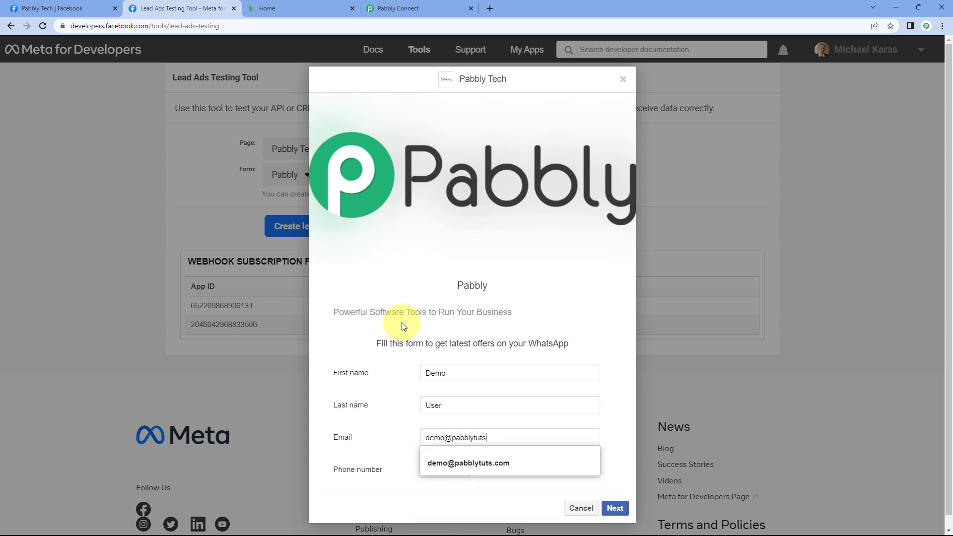
left_click(484, 468)
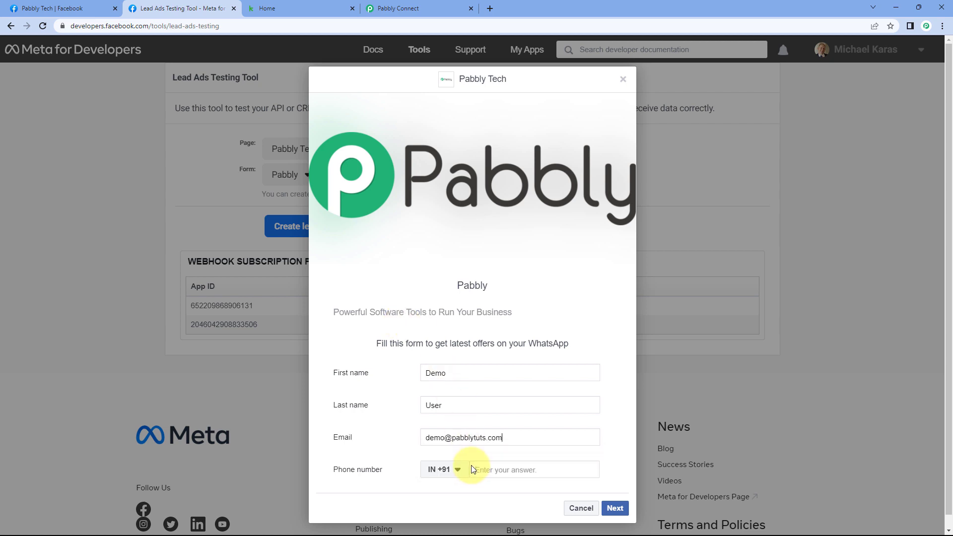
type("1234 567 890")
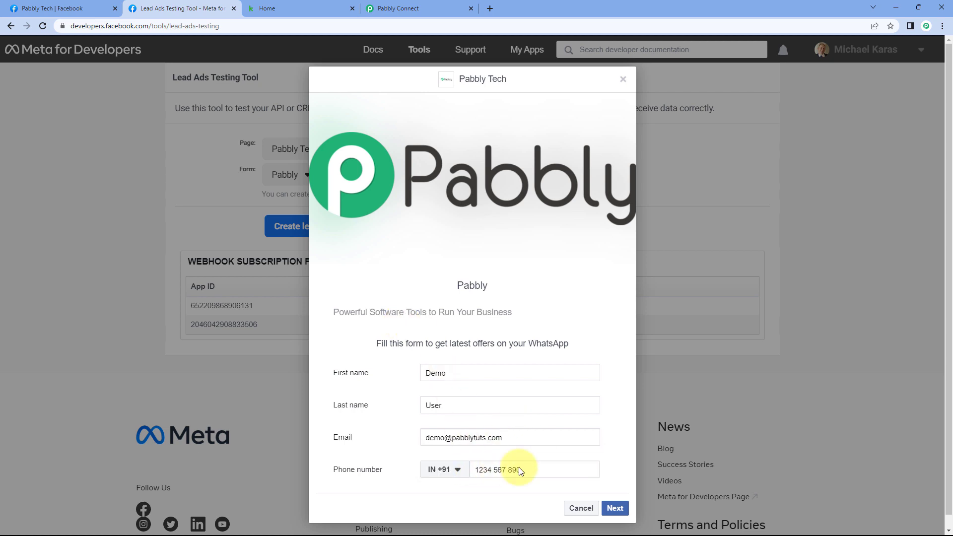
left_click(615, 507)
left_click(612, 372)
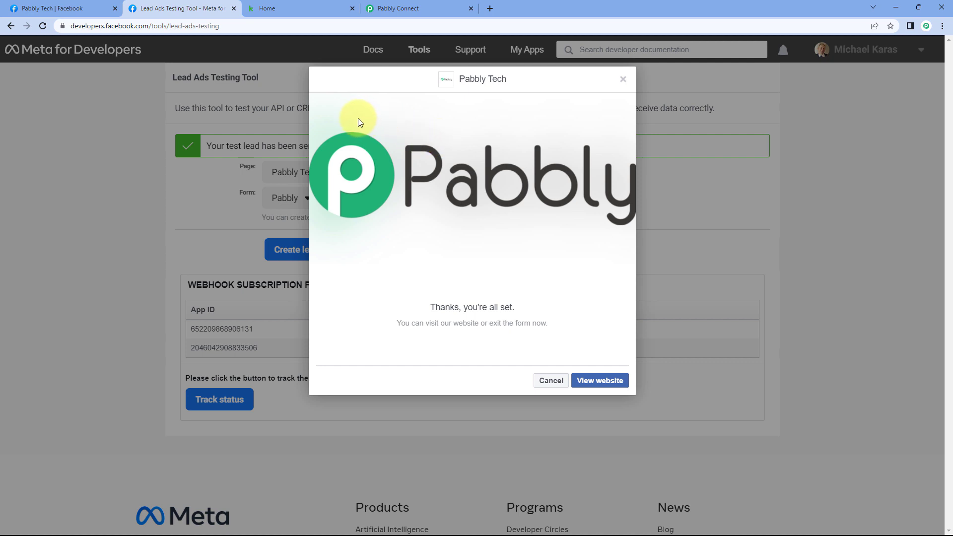
- Return to the workflow and scroll through the trigger's received test lead response
left_click(430, 5)
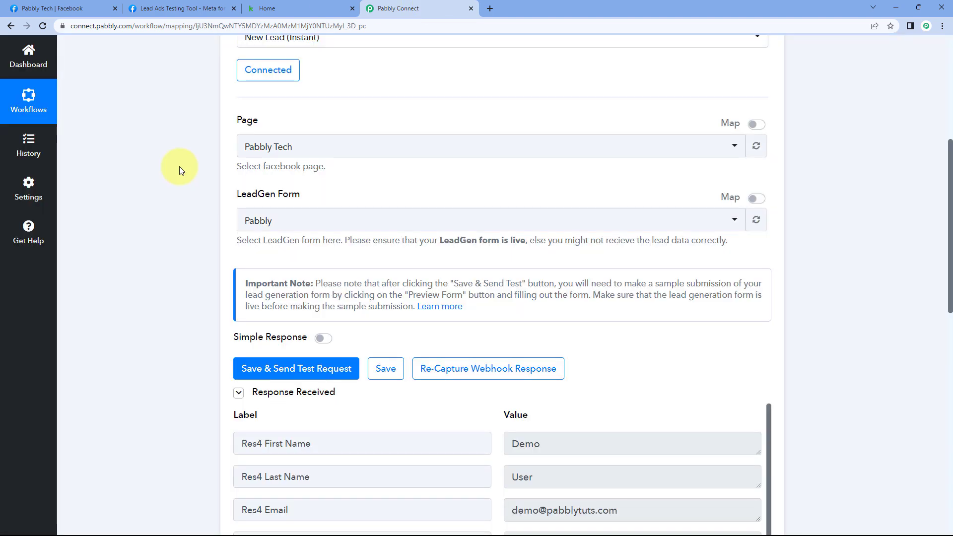
scroll(179, 167, "up", 1)
scroll(180, 167, "down", 5)
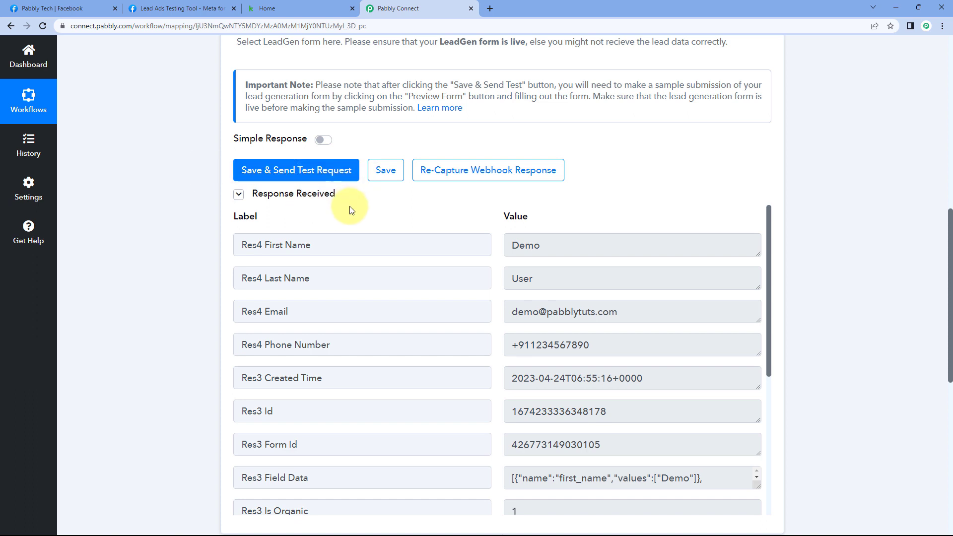
scroll(415, 206, "down", 1)
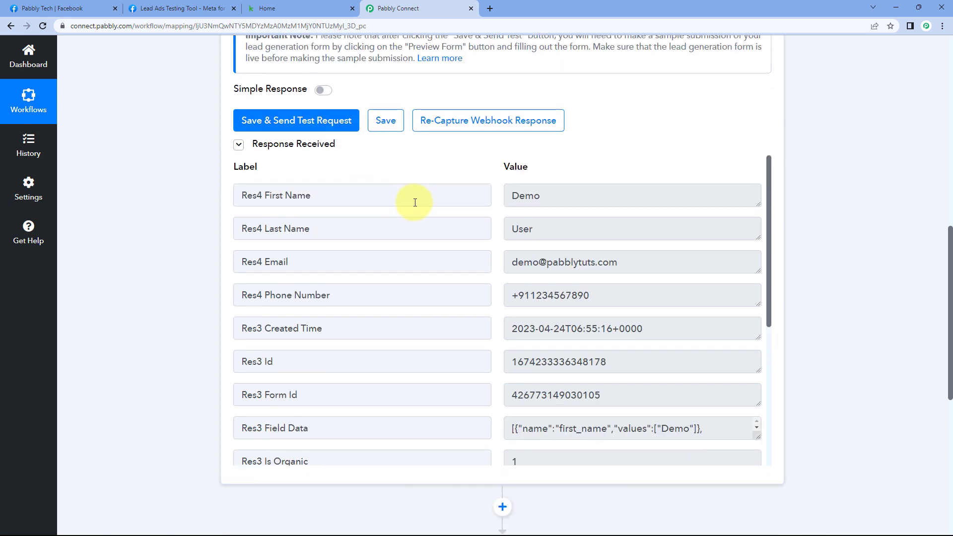
left_click(206, 8)
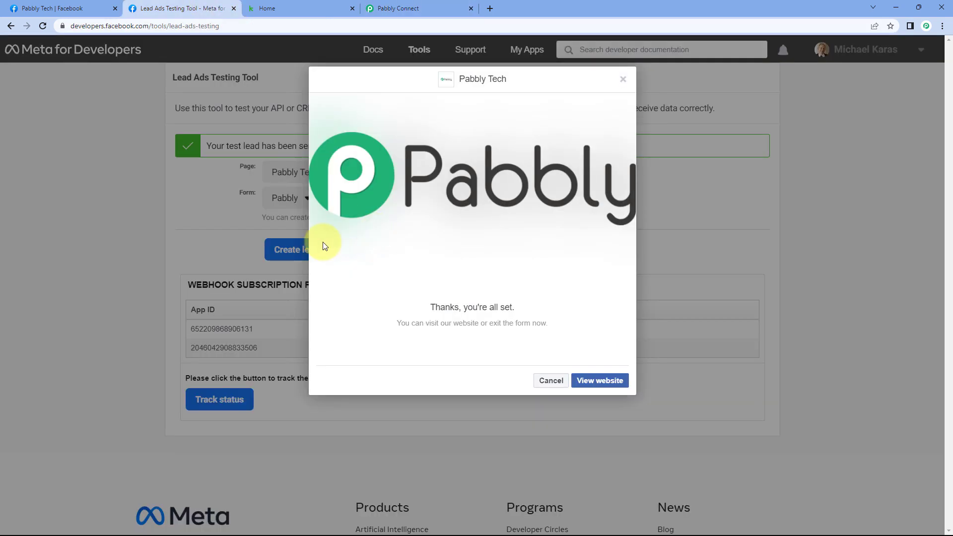
left_click(419, 6)
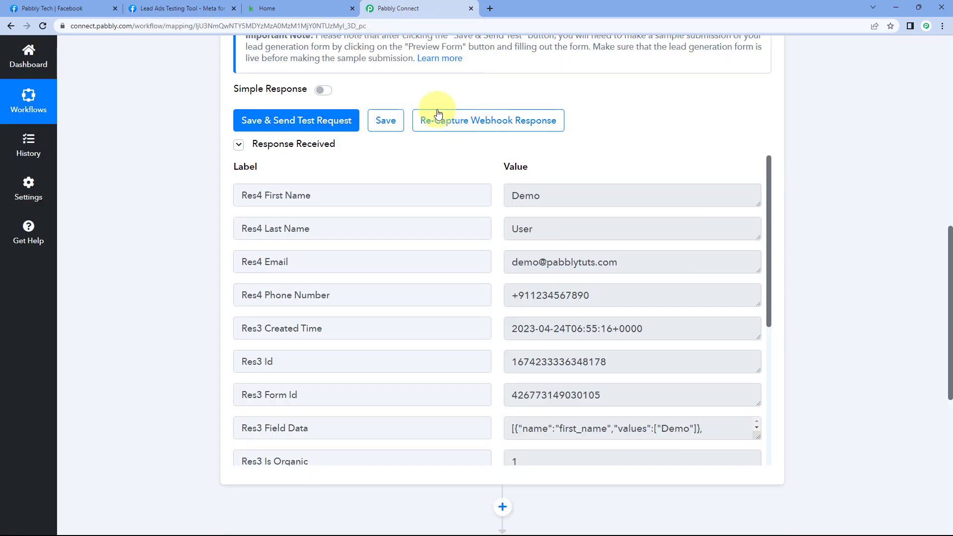
- Highlight the received first name, last name, email and phone values
double_click(526, 195)
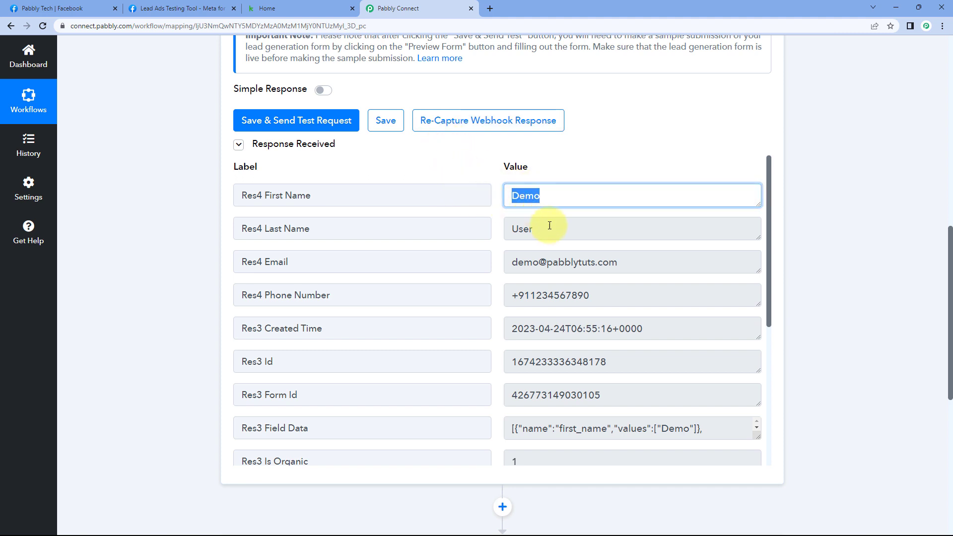
double_click(524, 228)
triple_click(632, 265)
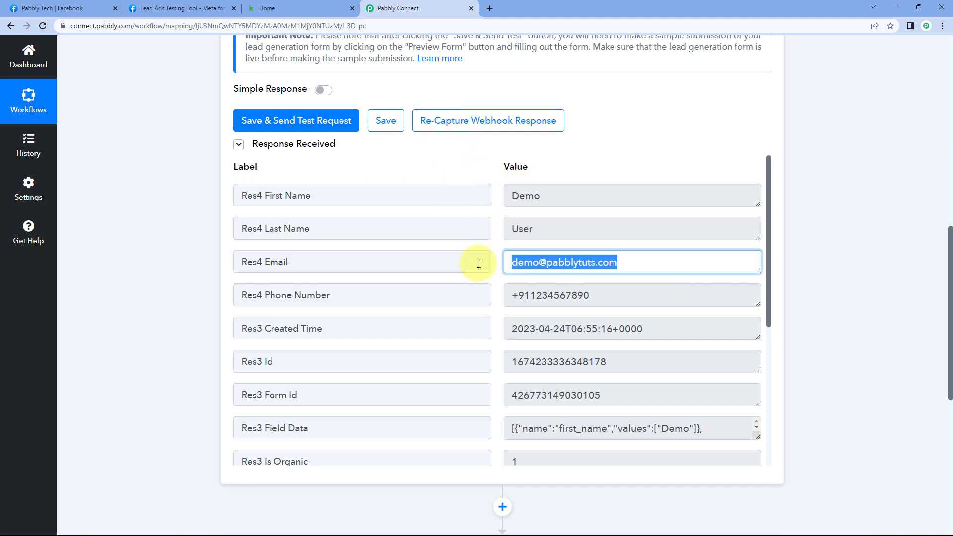
triple_click(595, 295)
left_click(498, 185)
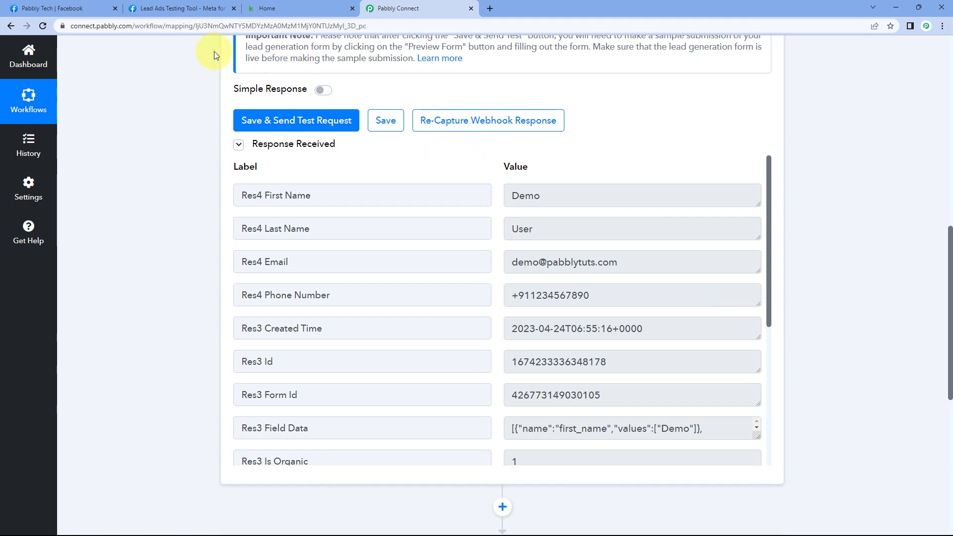
left_click(184, 9)
left_click(400, 9)
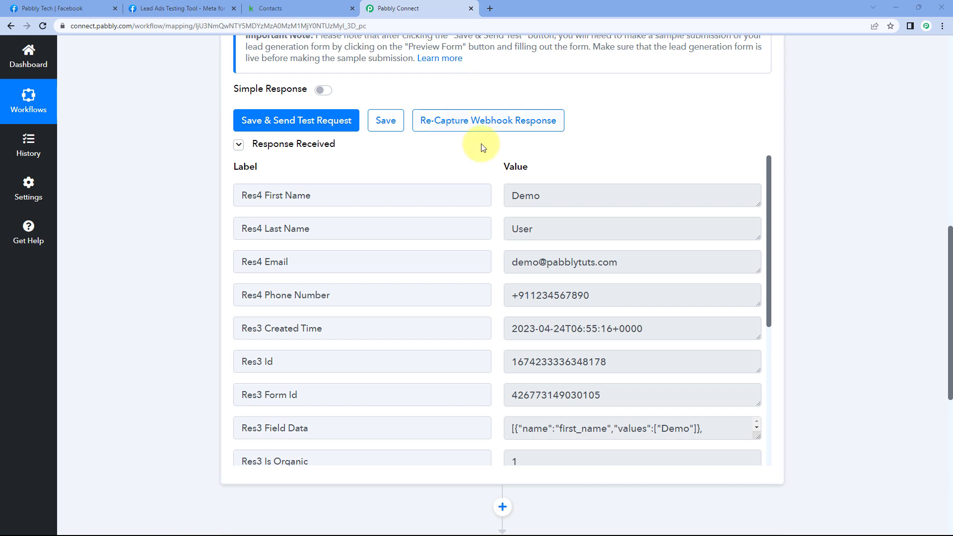
- Scroll down to the action step's app chooser
scroll(191, 201, "down", 2)
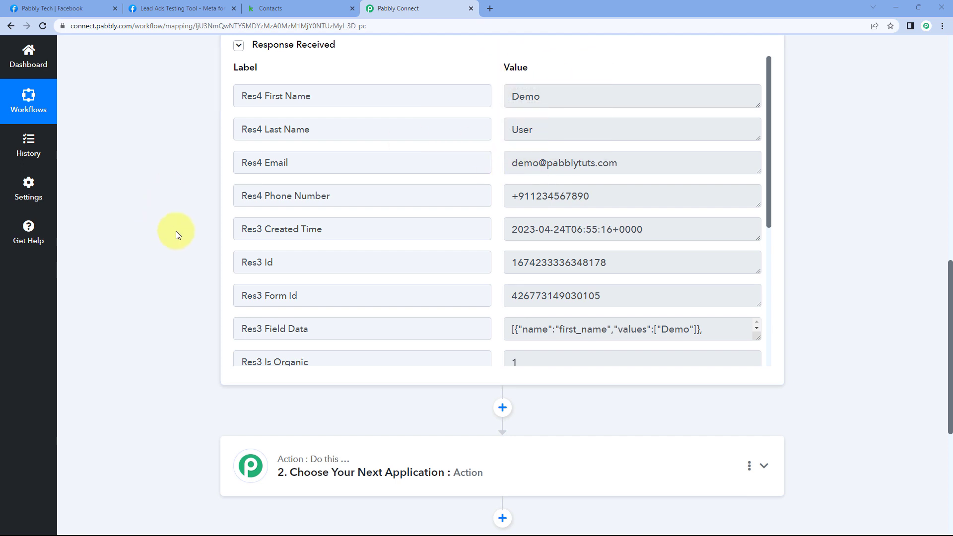
scroll(186, 233, "down", 2)
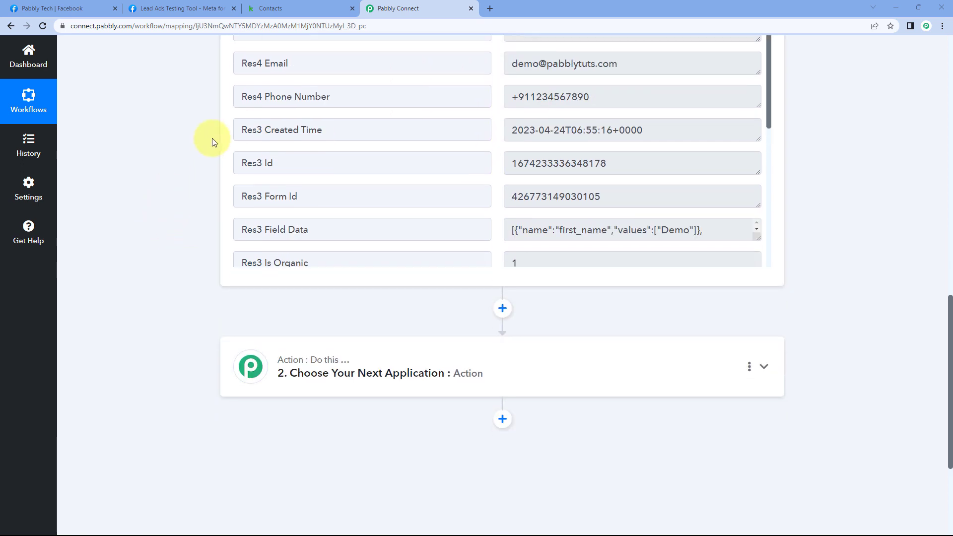
scroll(196, 164, "down", 4)
- Pick Infusionsoft by Keap as the app for the workflow's second step
left_click(506, 175)
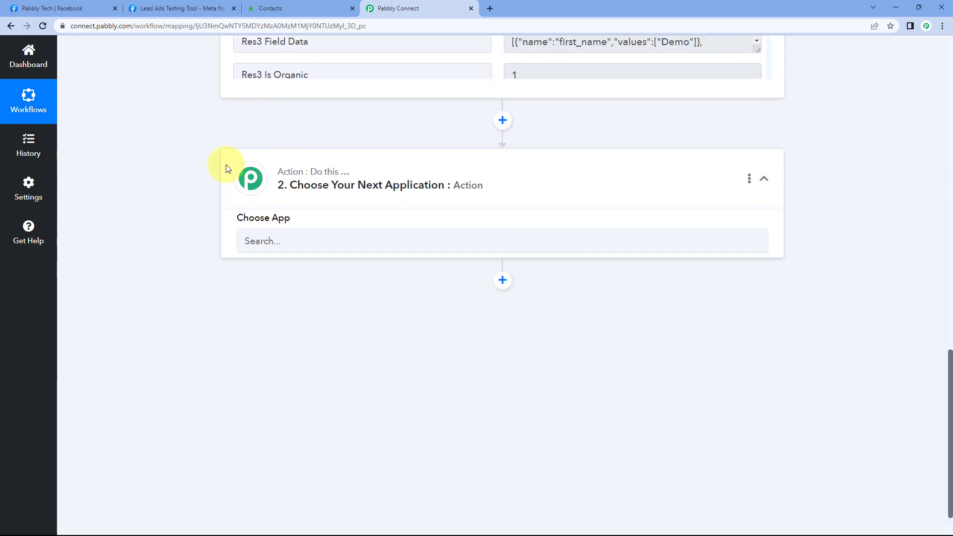
left_click(263, 251)
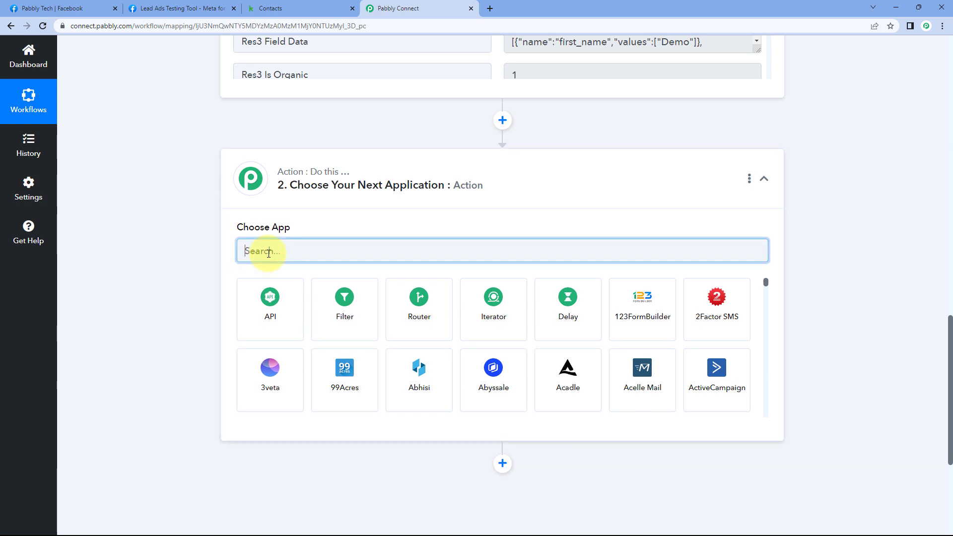
type("Ins")
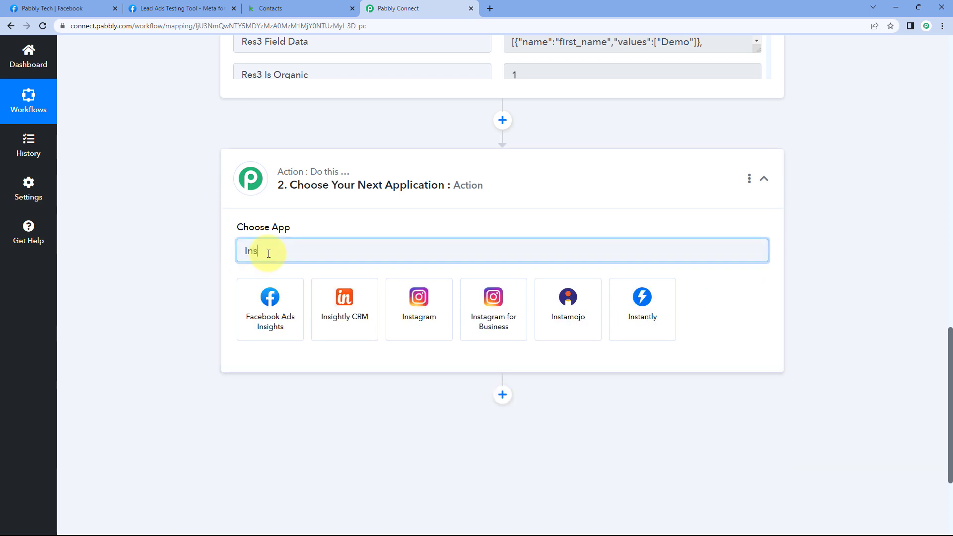
key("BackSpace")
type("fusiom")
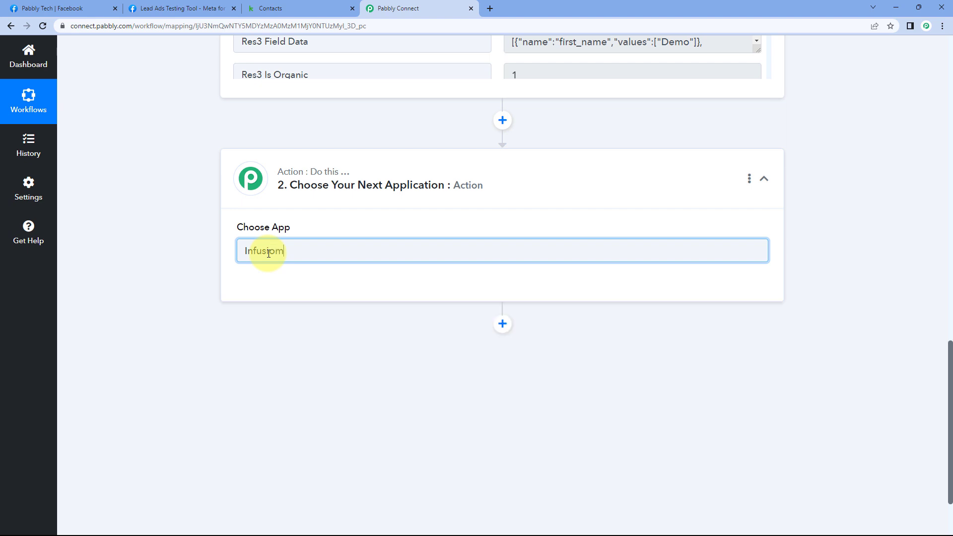
key("BackSpace")
left_click(275, 290)
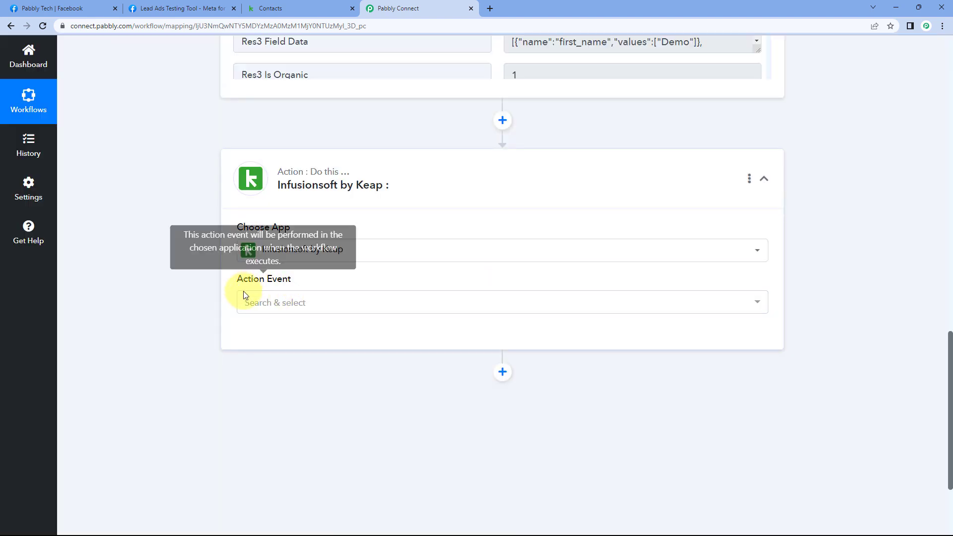
- Set the action event to Create/Update Contact and begin connecting Keap
left_click(310, 304)
scroll(194, 282, "down", 1)
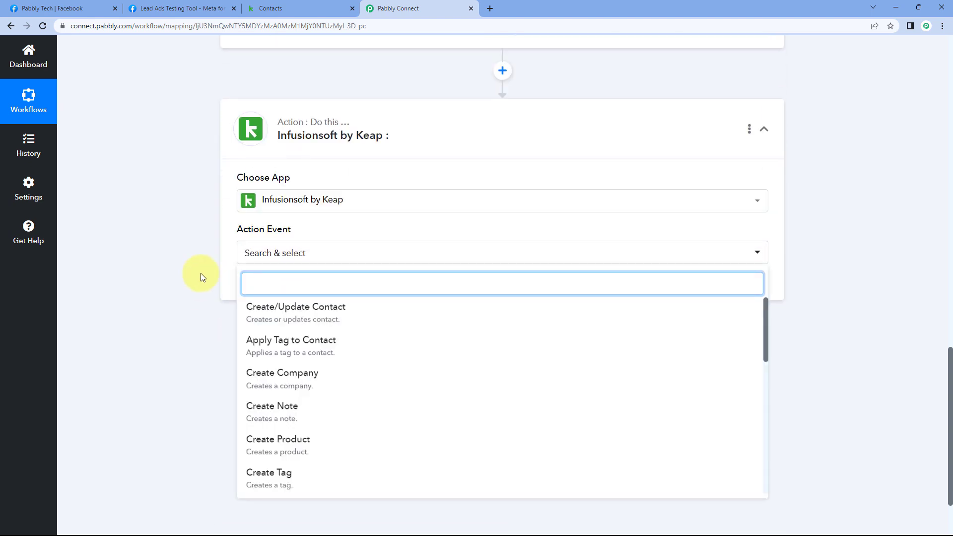
left_click(316, 316)
left_click(264, 287)
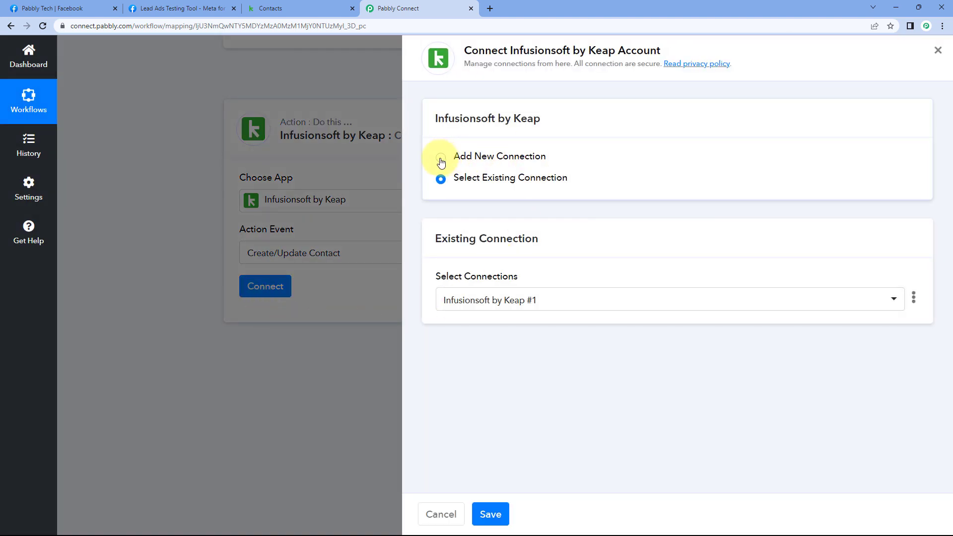
- Add a new Keap connection and allow Pabbly Connect access in the authorization popup
left_click(440, 158)
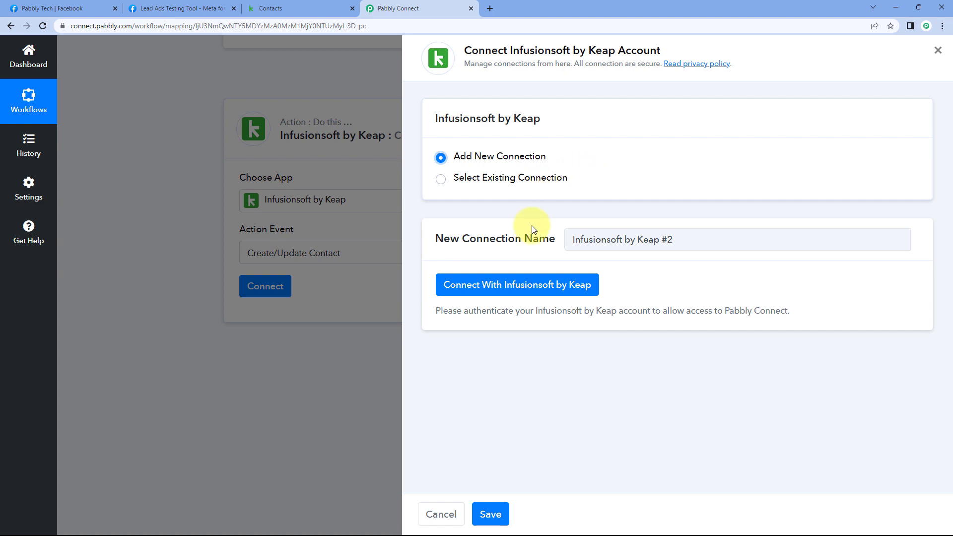
left_click(522, 287)
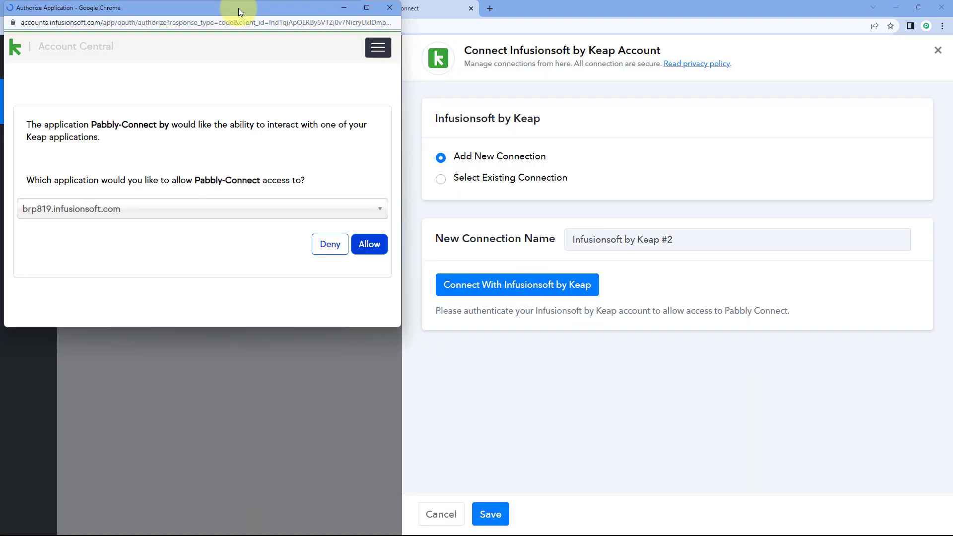
left_click_drag(238, 8, 240, 30)
left_click(281, 8)
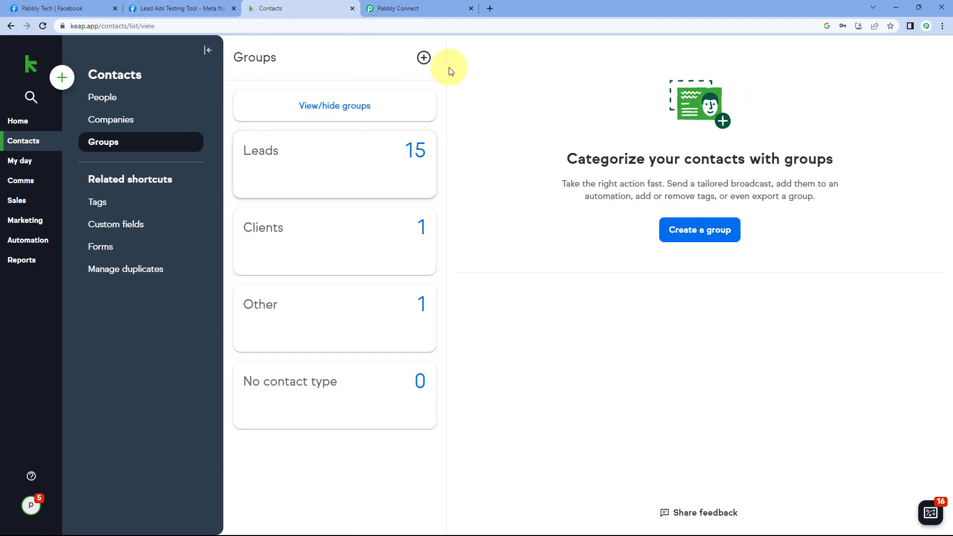
left_click(18, 122)
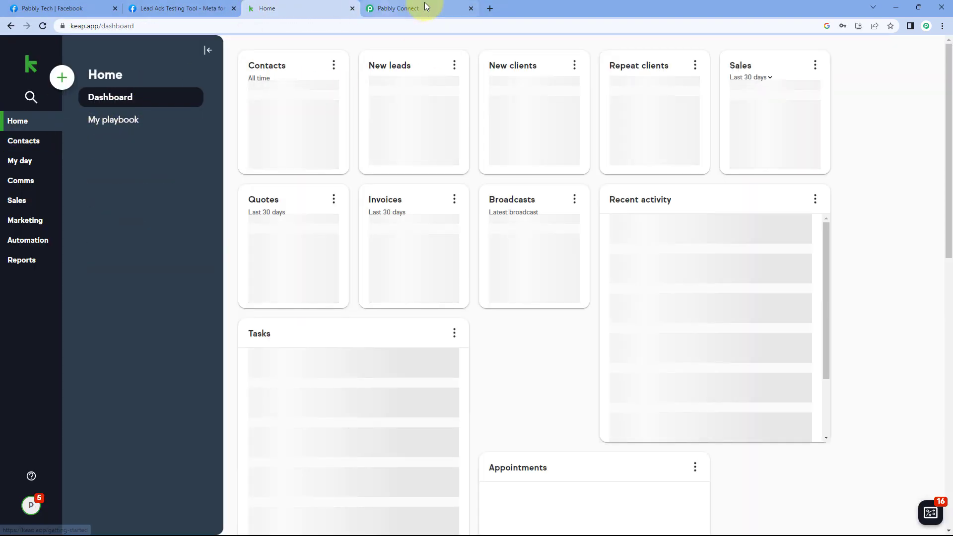
left_click(422, 8)
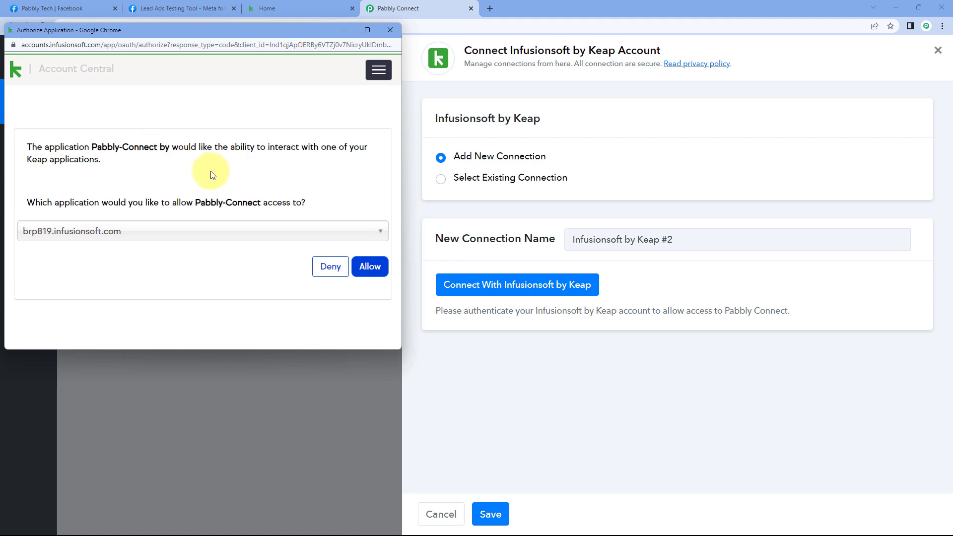
left_click(372, 268)
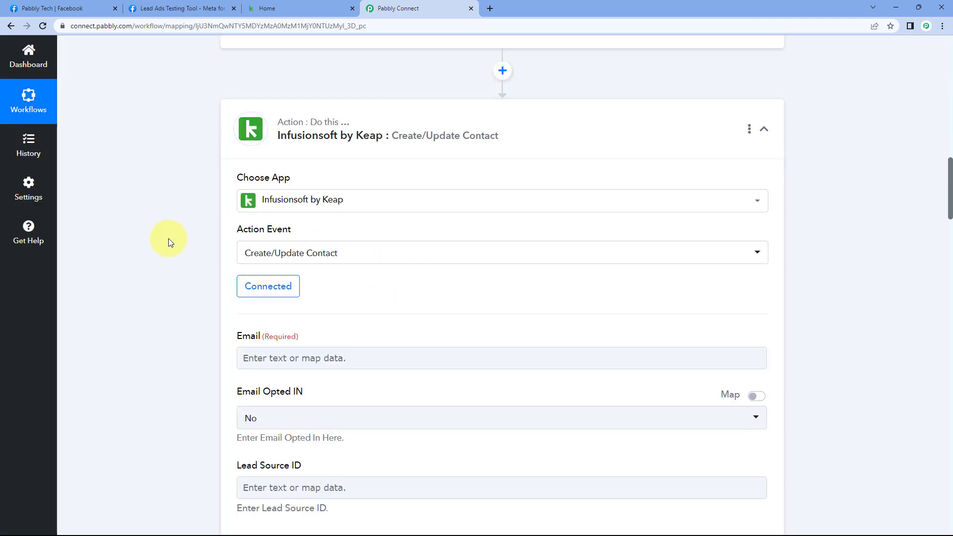
scroll(173, 236, "down", 4)
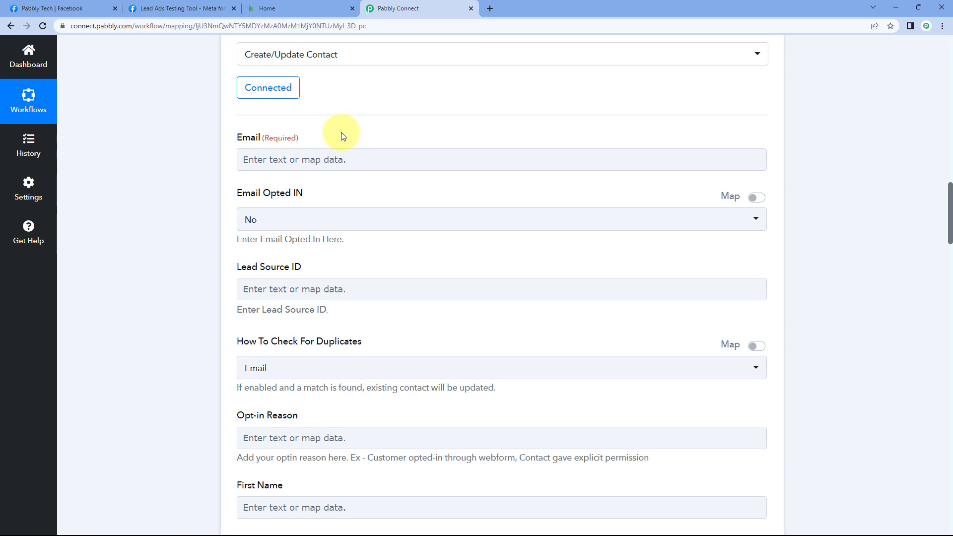
scroll(199, 171, "up", 10)
scroll(190, 180, "up", 2)
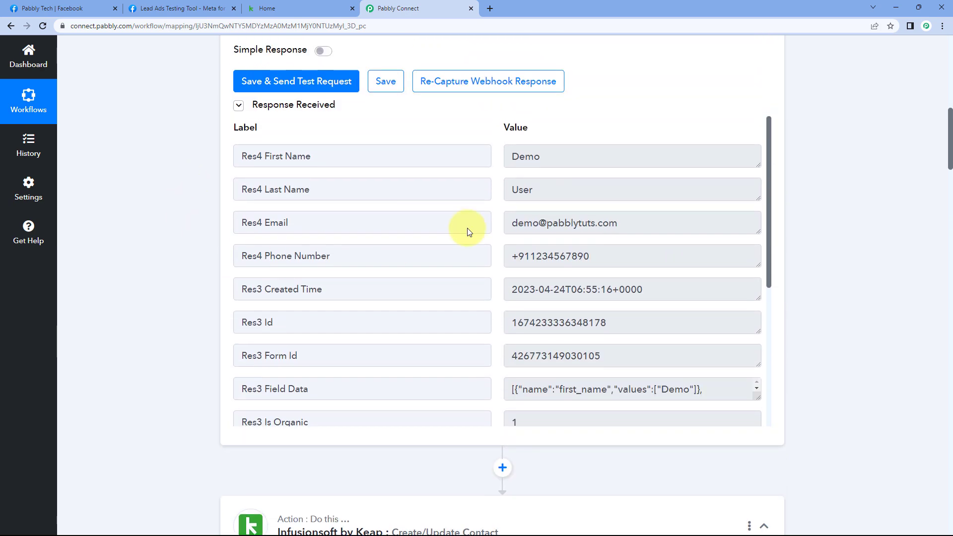
left_click_drag(632, 225, 507, 221)
left_click(493, 219)
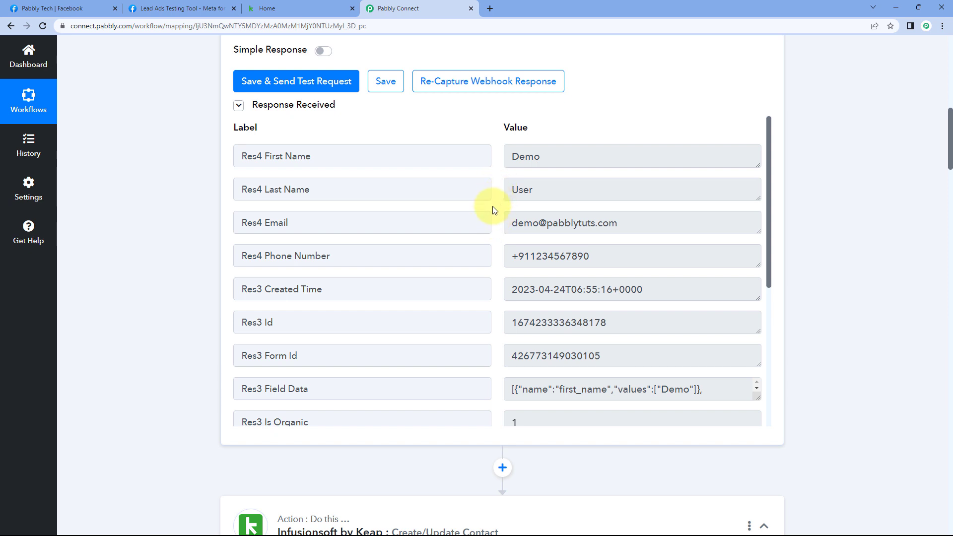
- Highlight the test lead's email address in the trigger's response data
left_click(510, 222)
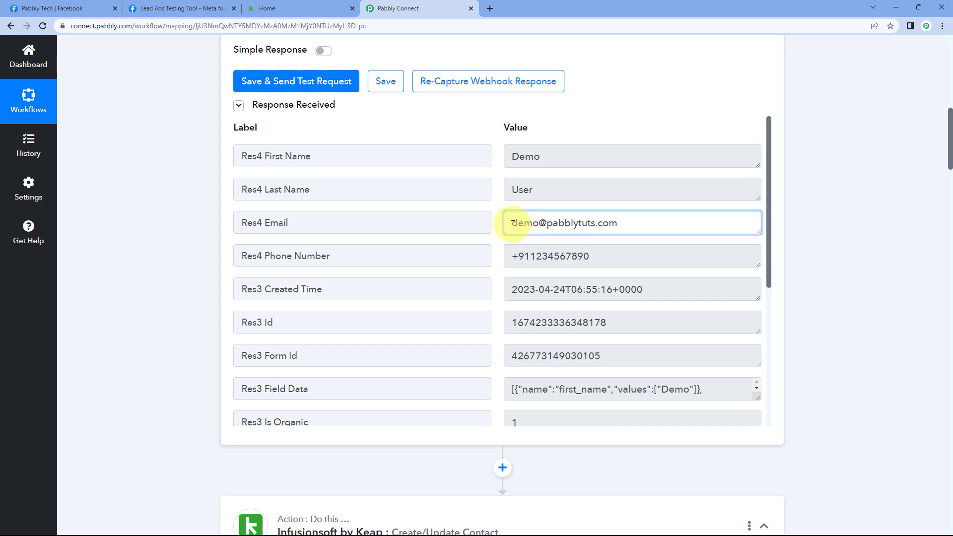
left_click_drag(512, 224, 623, 219)
left_click(452, 204)
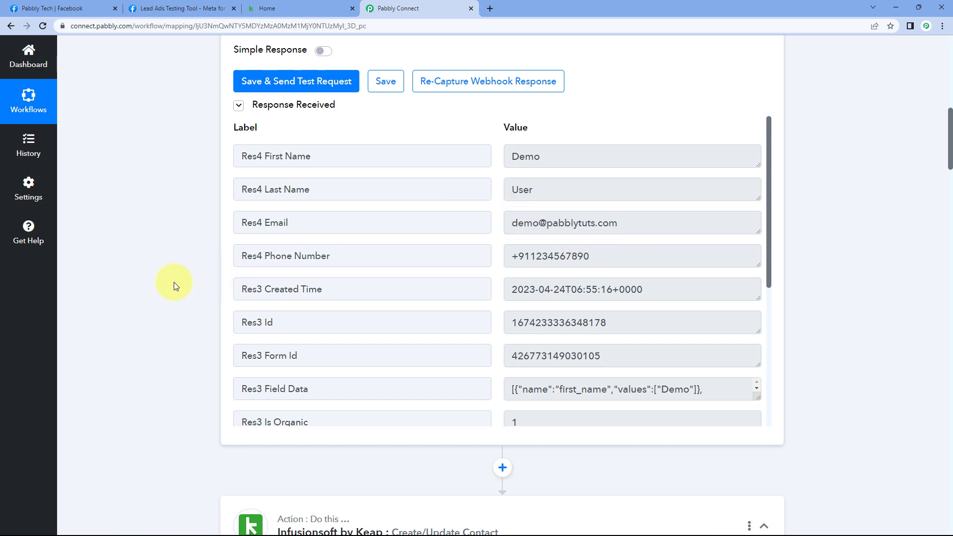
scroll(173, 283, "down", 12)
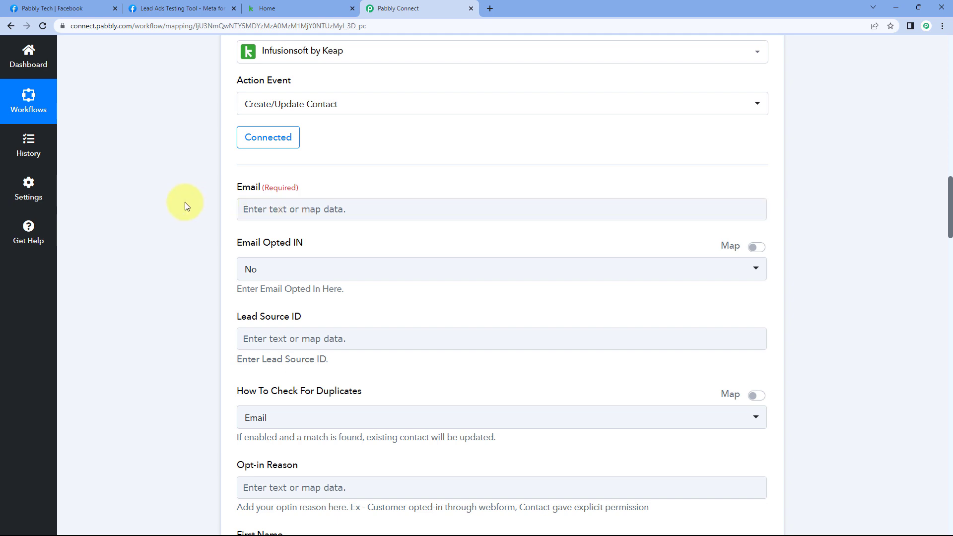
scroll(181, 204, "down", 1)
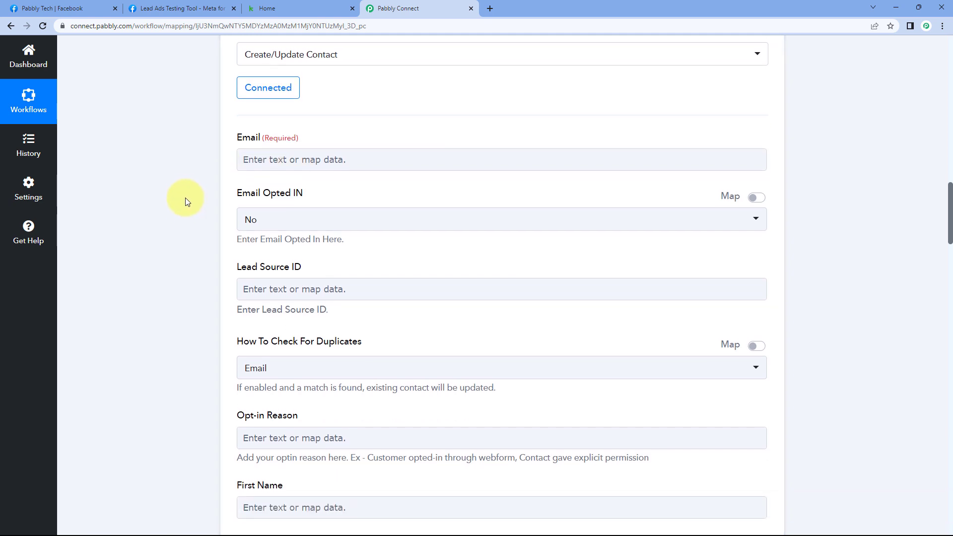
- Map the Keap Email field to the Facebook lead's Res4 Email value
left_click(284, 157)
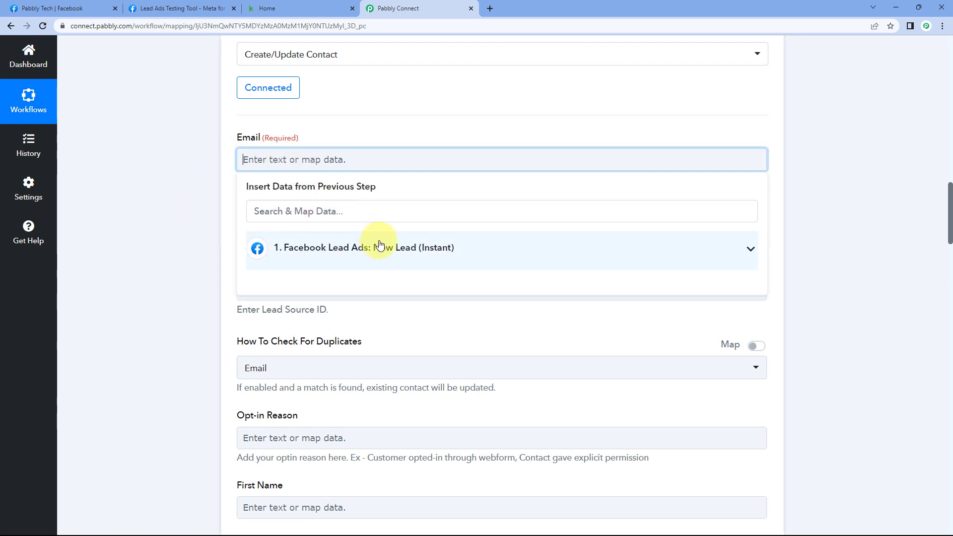
left_click(426, 248)
scroll(215, 229, "down", 2)
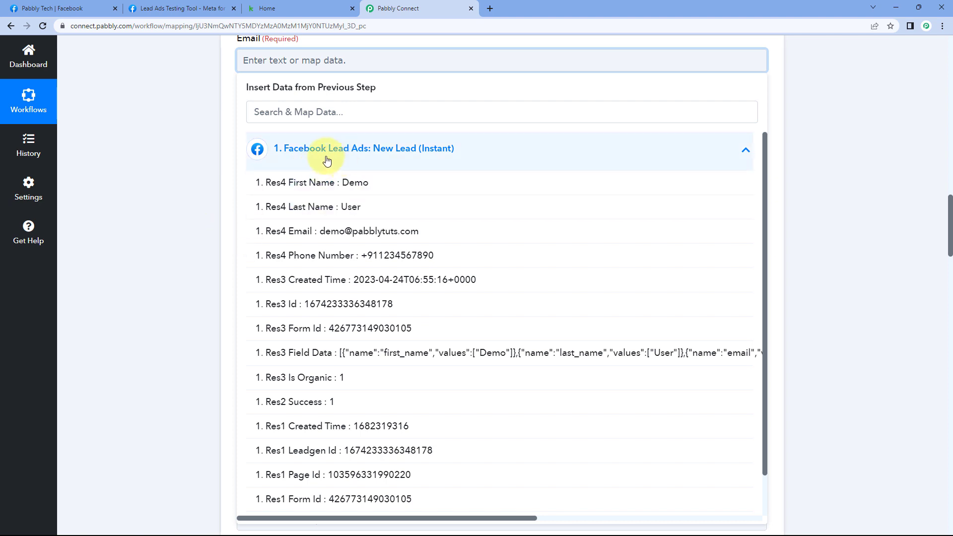
left_click(454, 235)
left_click(182, 167)
scroll(182, 166, "up", 1)
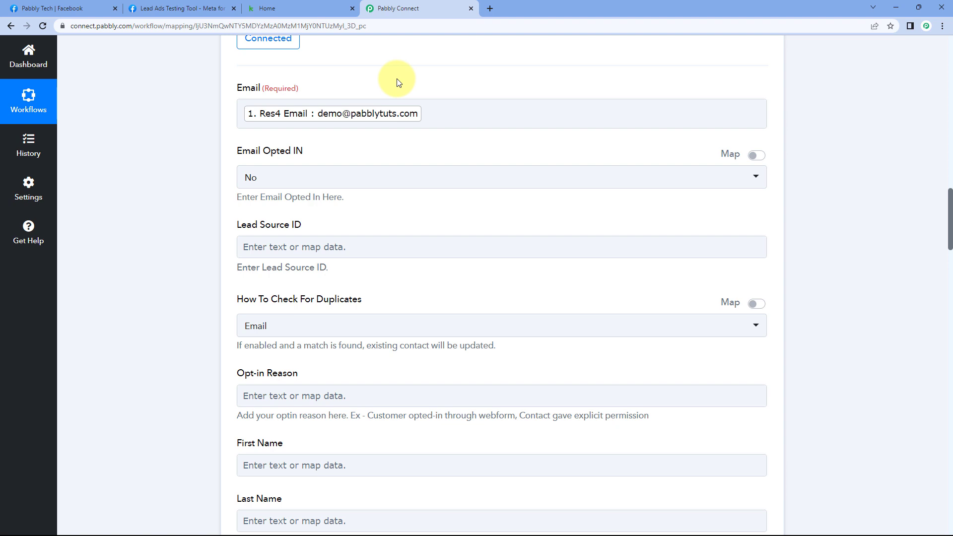
scroll(184, 109, "down", 1)
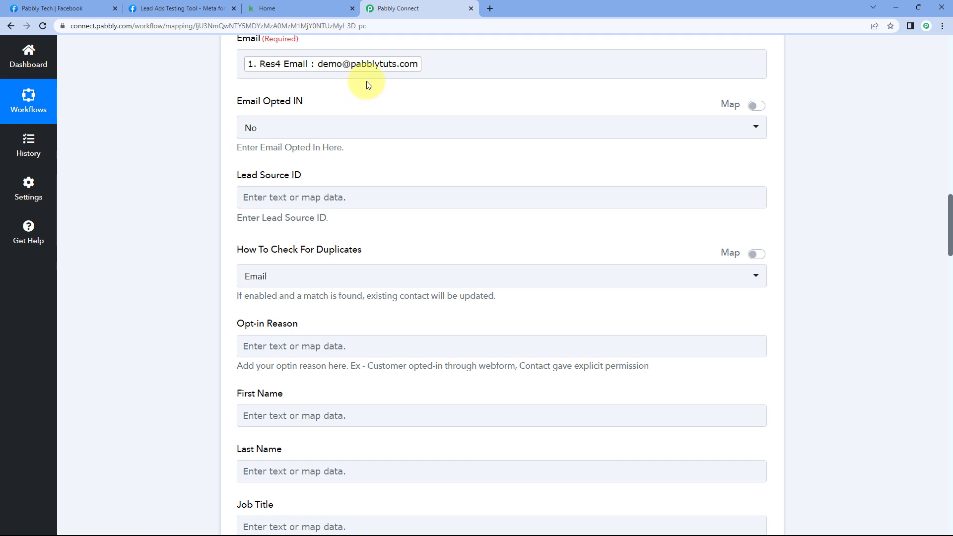
left_click(305, 130)
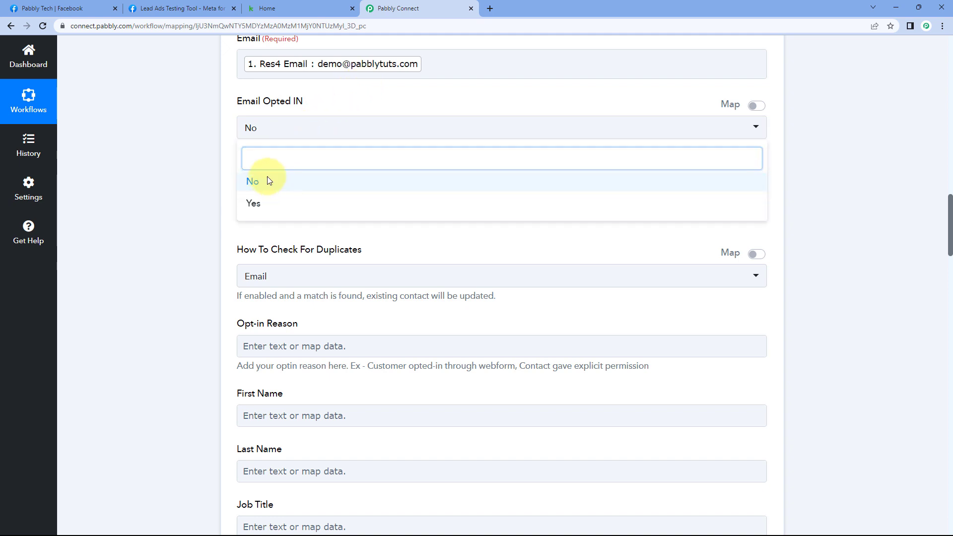
left_click(270, 180)
left_click(275, 150)
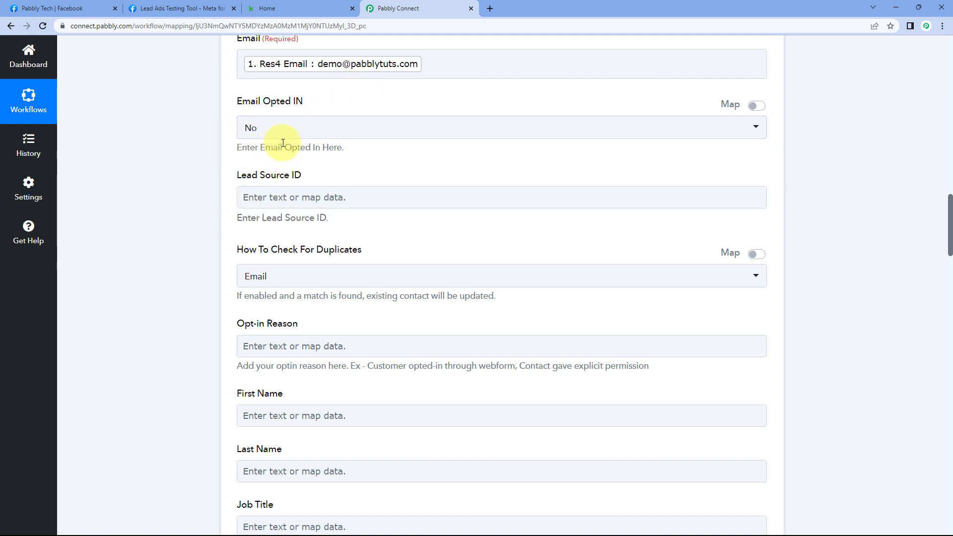
scroll(283, 143, "down", 2)
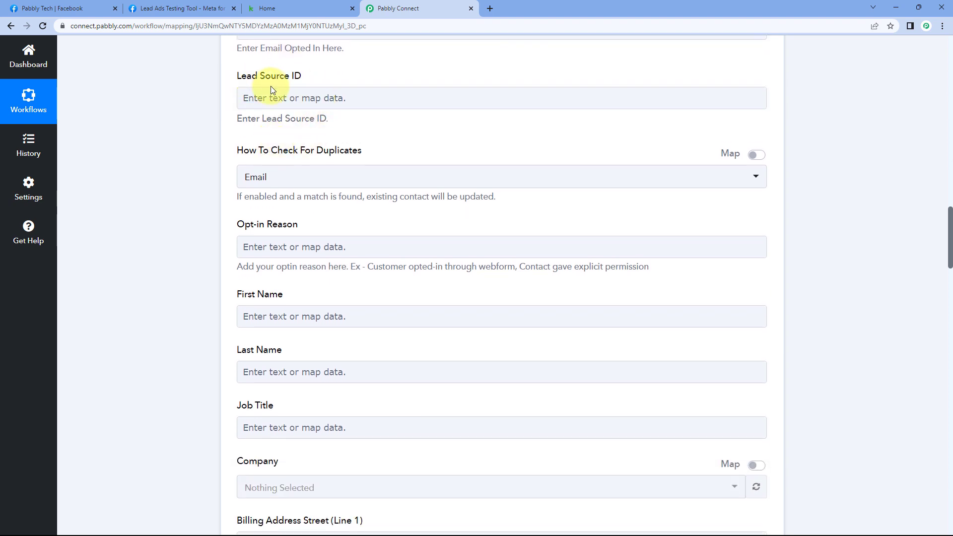
scroll(331, 88, "up", 1)
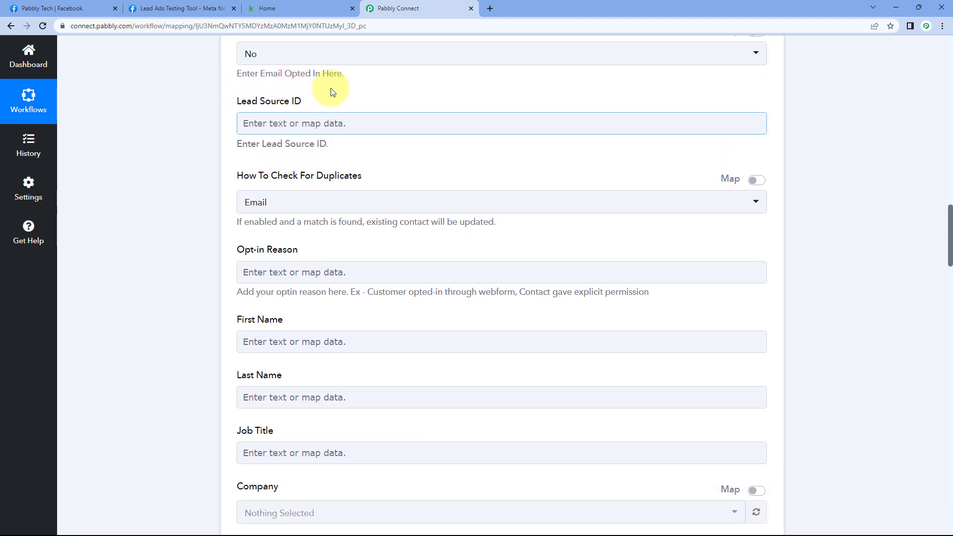
scroll(332, 92, "up", 3)
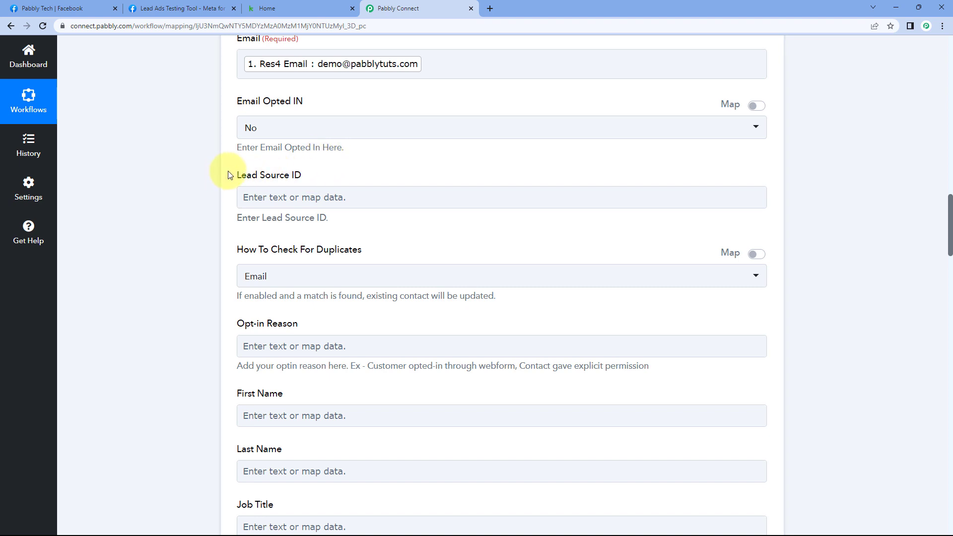
scroll(227, 175, "down", 2)
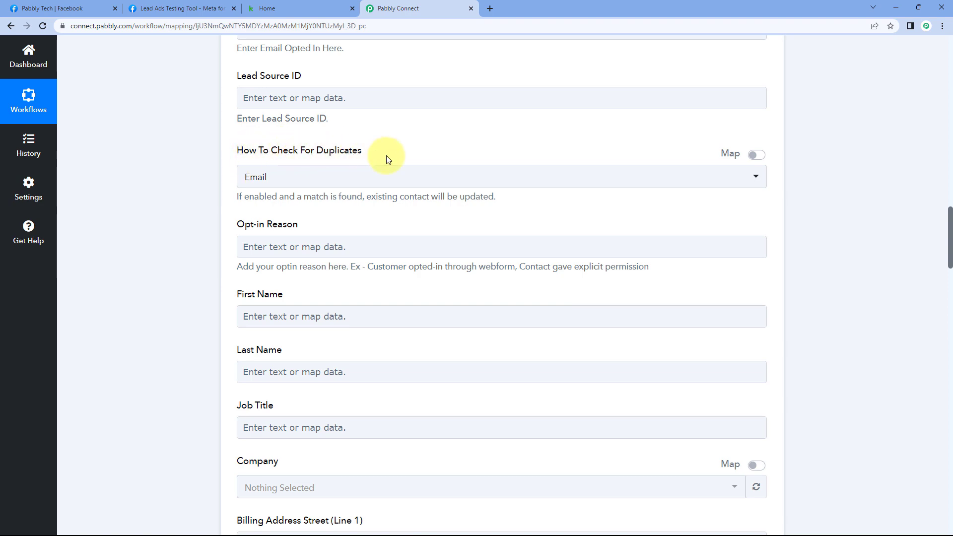
scroll(397, 158, "up", 4)
scroll(403, 159, "up", 2)
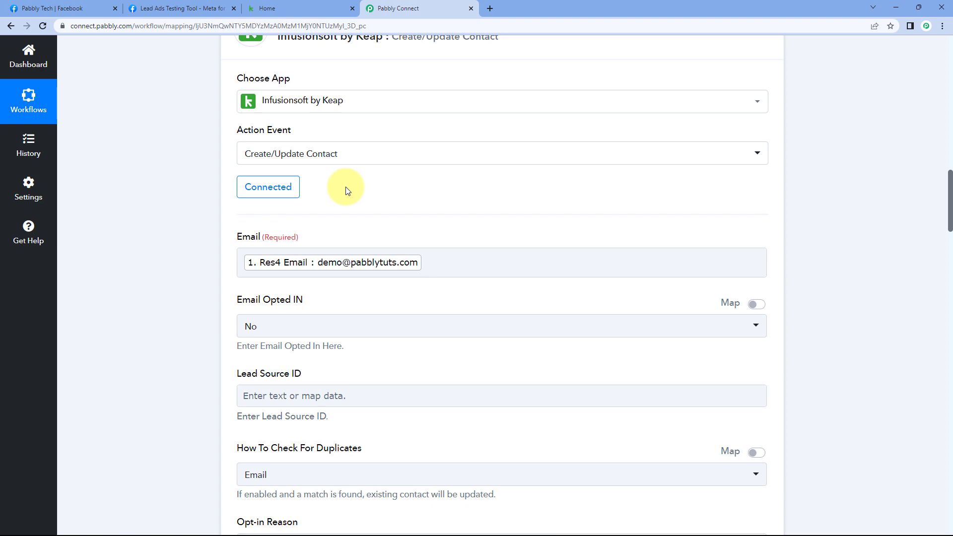
scroll(348, 191, "down", 6)
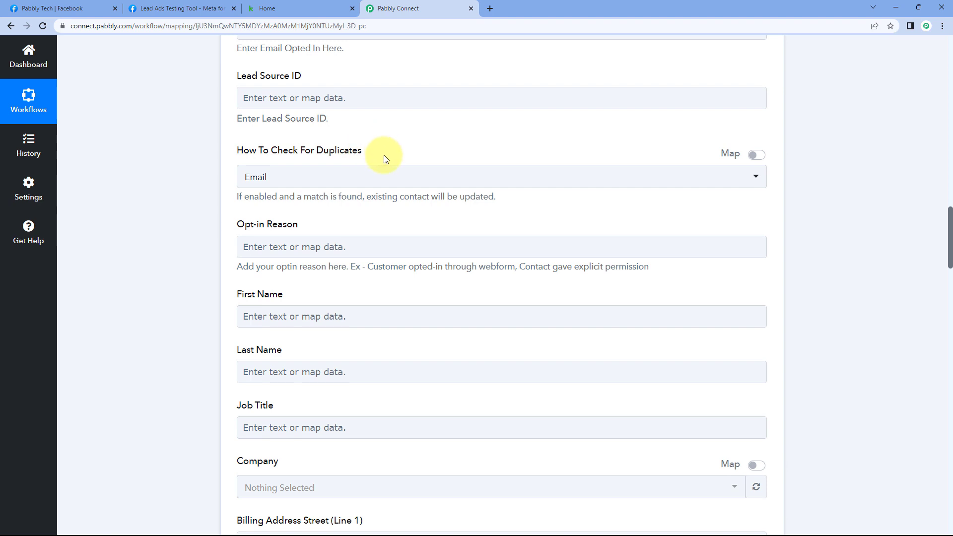
left_click(253, 174)
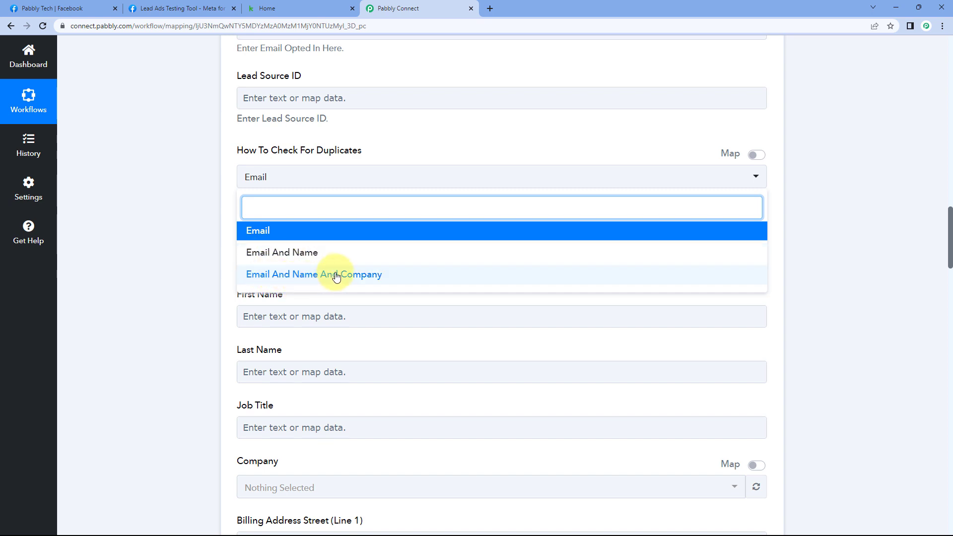
left_click(268, 234)
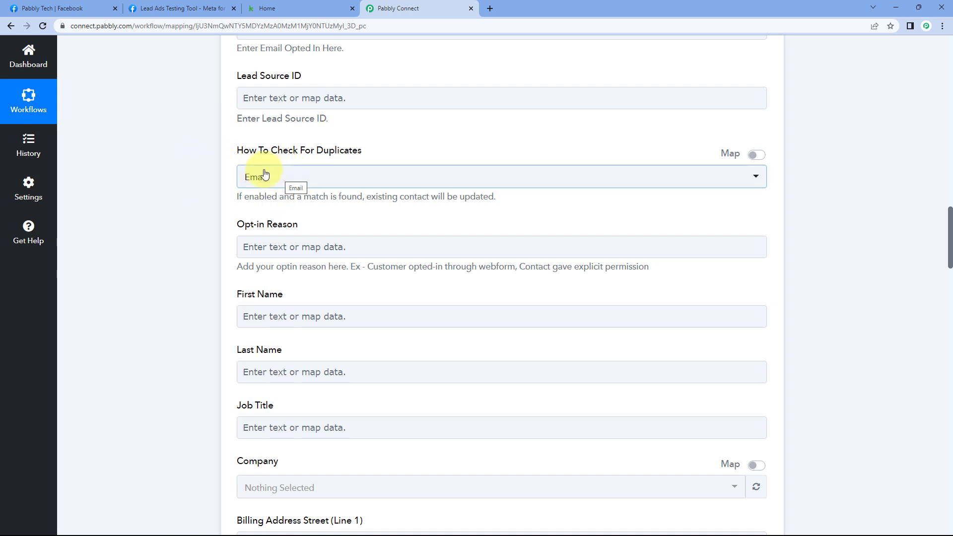
scroll(221, 168, "down", 2)
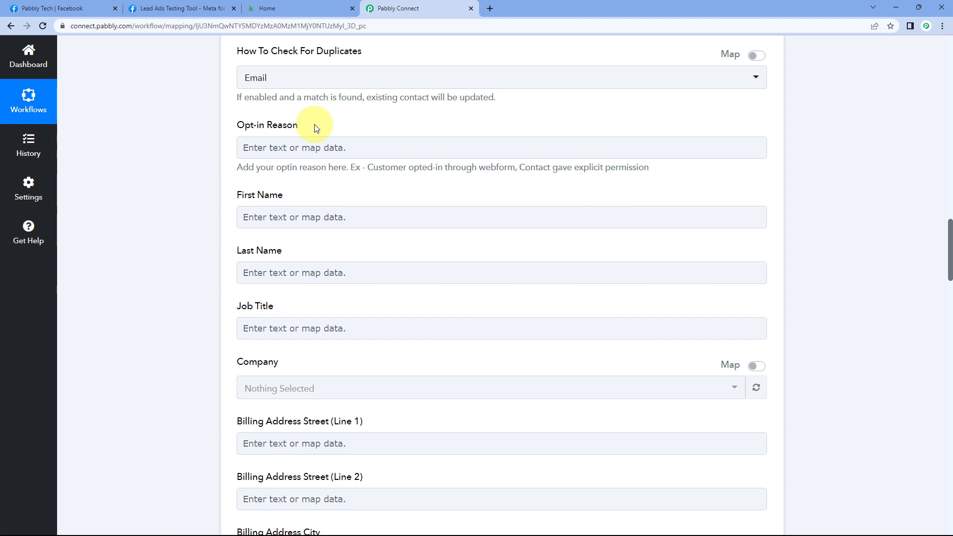
scroll(312, 124, "down", 2)
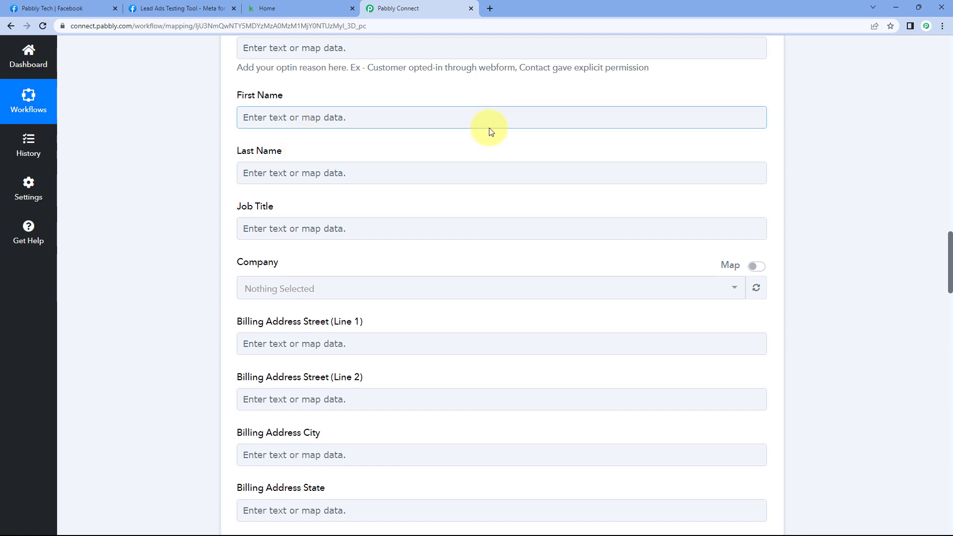
scroll(489, 127, "up", 15)
scroll(487, 130, "up", 4)
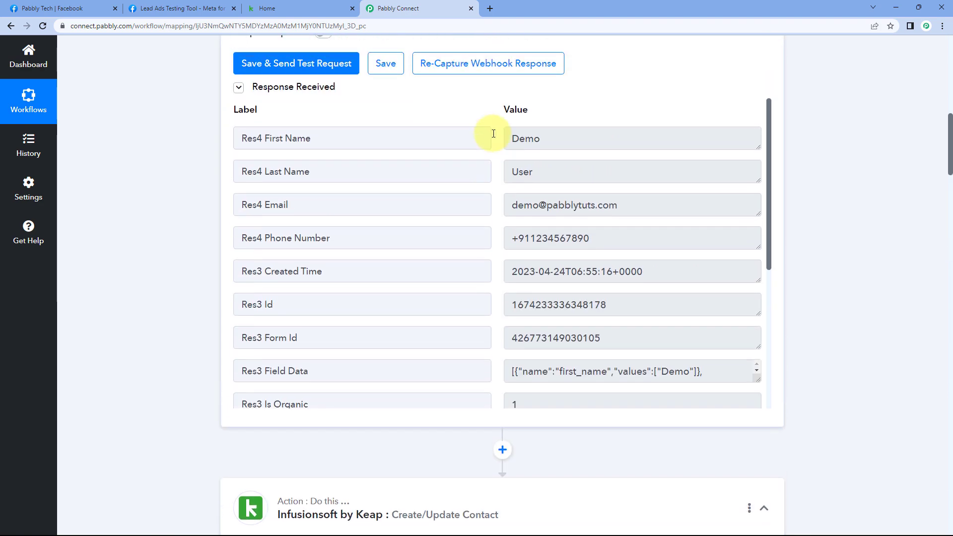
- Point out the test lead's first name (Demo) and last name (User) values
left_click(504, 156)
left_click(502, 188)
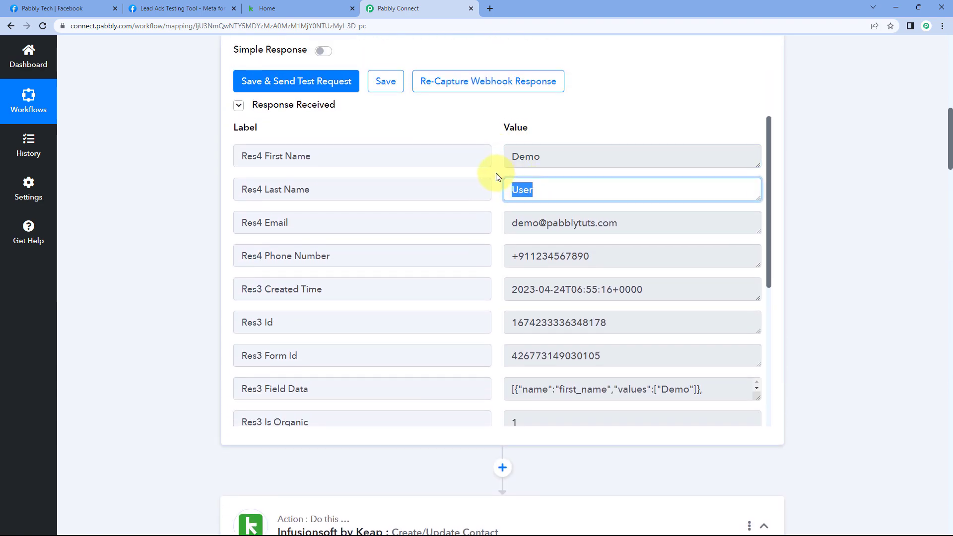
left_click(497, 176)
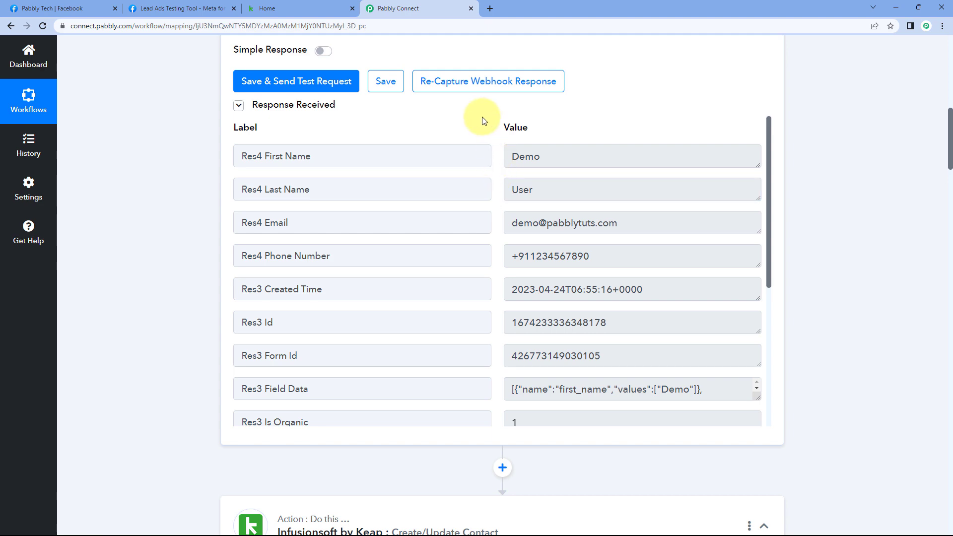
scroll(167, 190, "down", 4)
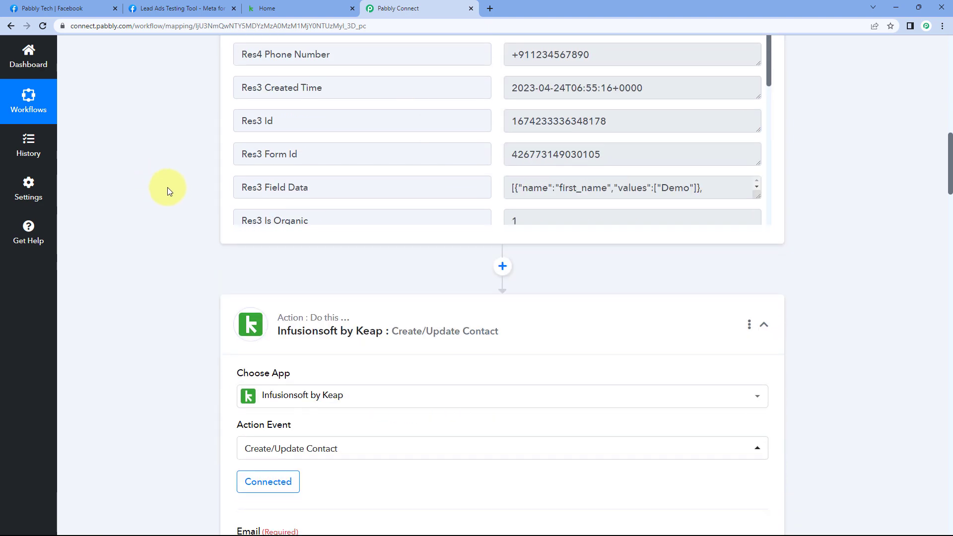
scroll(177, 185, "down", 15)
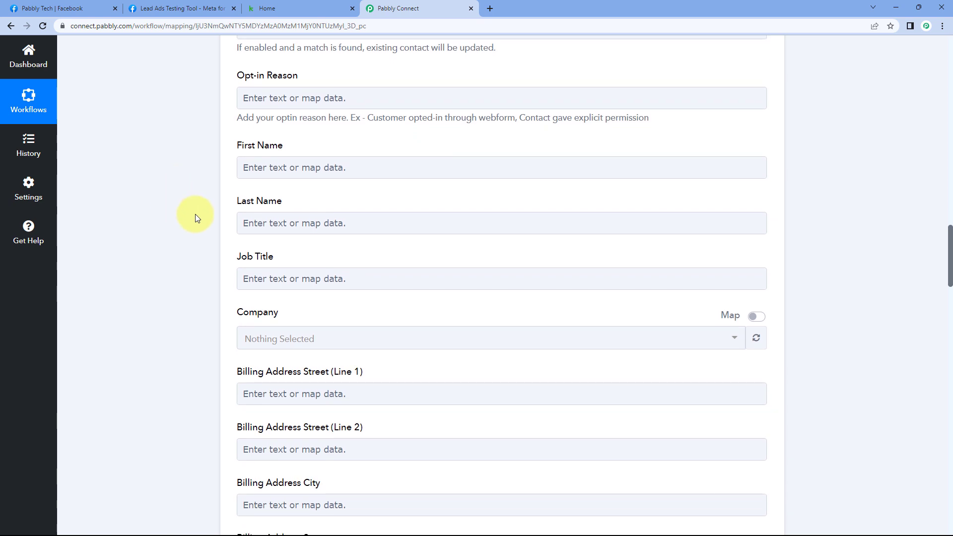
scroll(203, 163, "down", 1)
- Map First Name to Res4 First Name and Last Name to Res4 Last Name
left_click(288, 119)
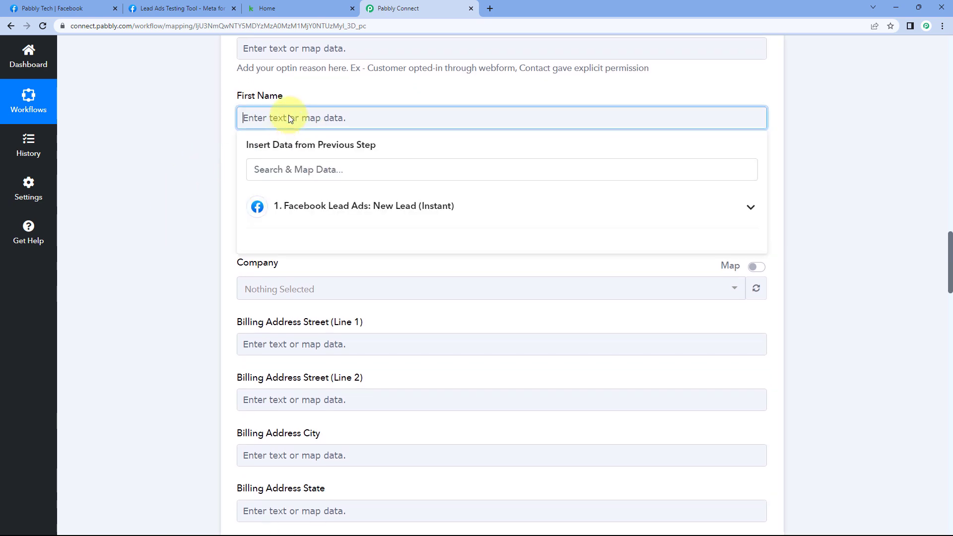
left_click(382, 203)
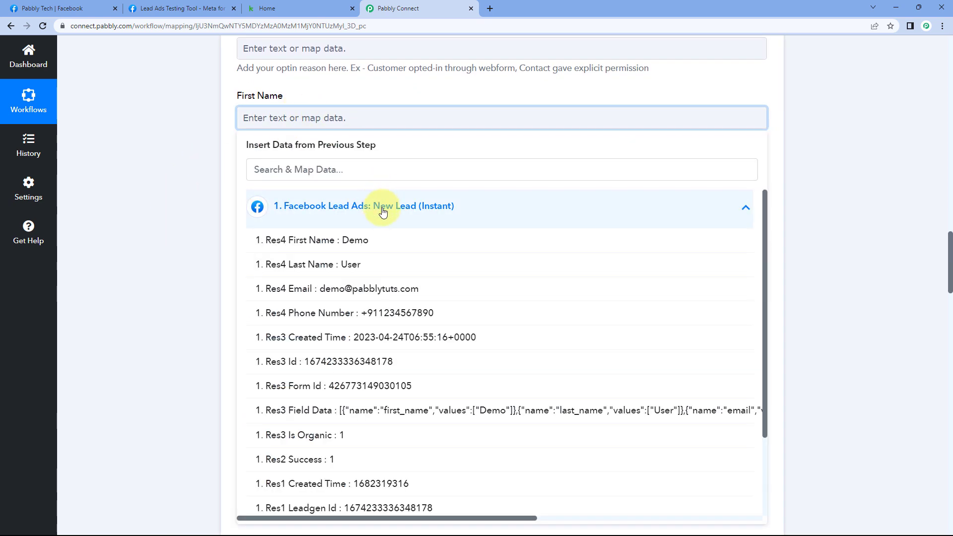
left_click(373, 240)
left_click(213, 159)
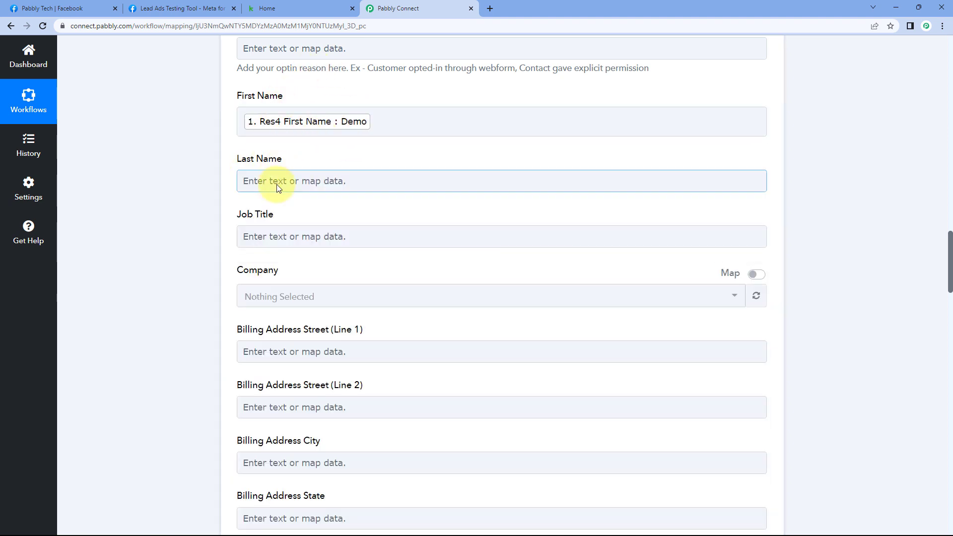
left_click(253, 184)
left_click(361, 276)
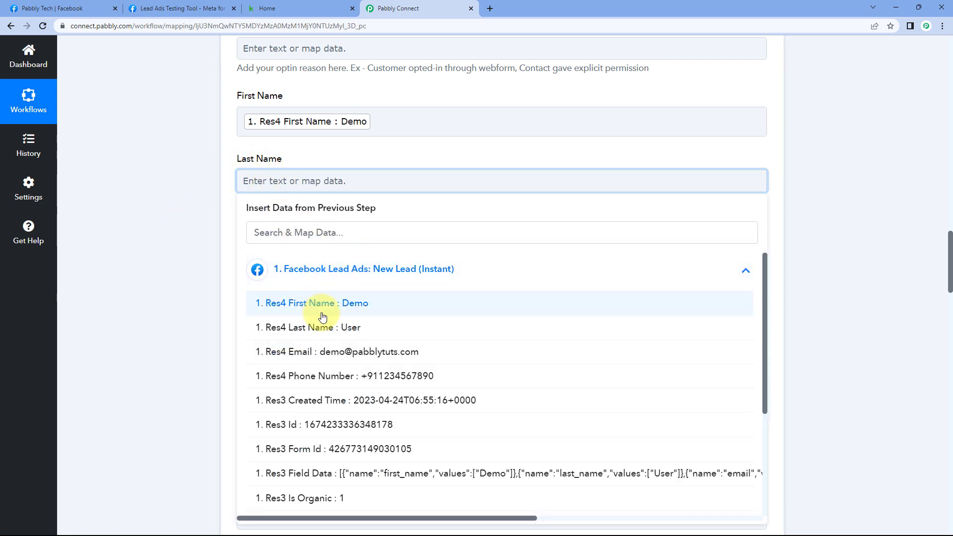
left_click(315, 324)
left_click(211, 239)
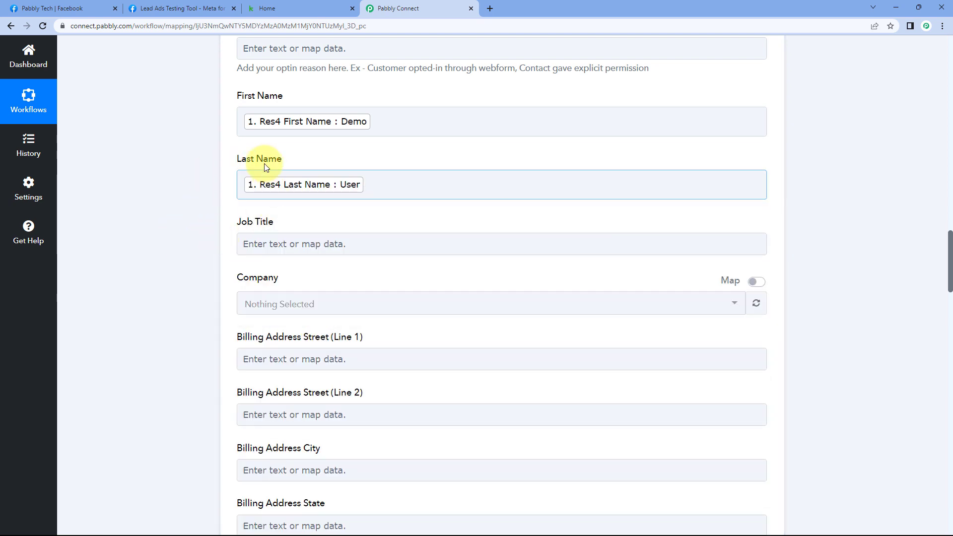
scroll(212, 185, "down", 1)
scroll(212, 186, "down", 1)
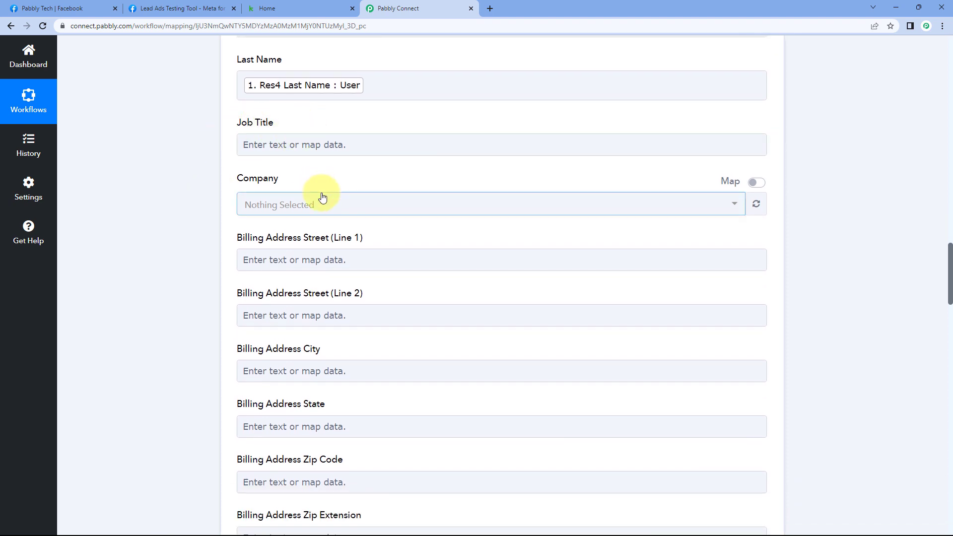
scroll(298, 188, "down", 4)
scroll(271, 211, "down", 1)
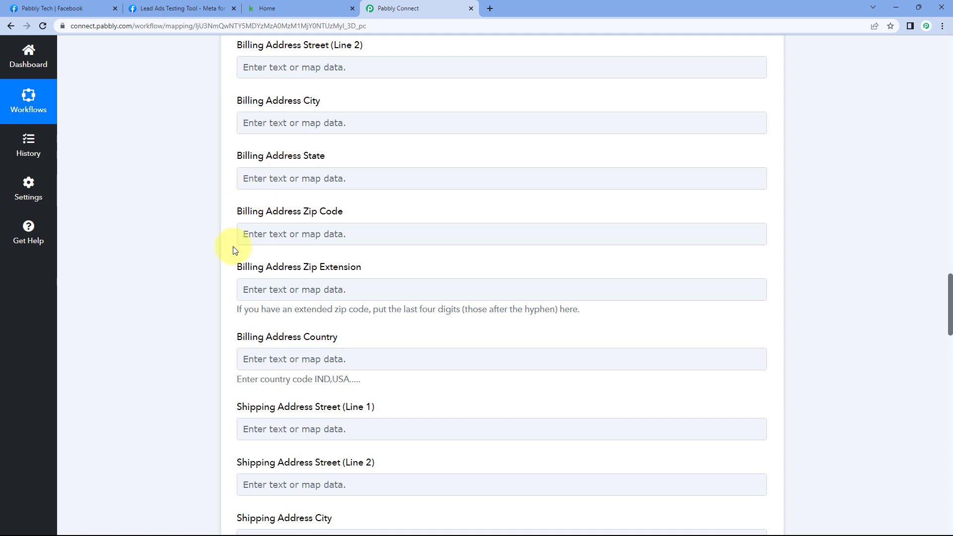
scroll(230, 255, "up", 4)
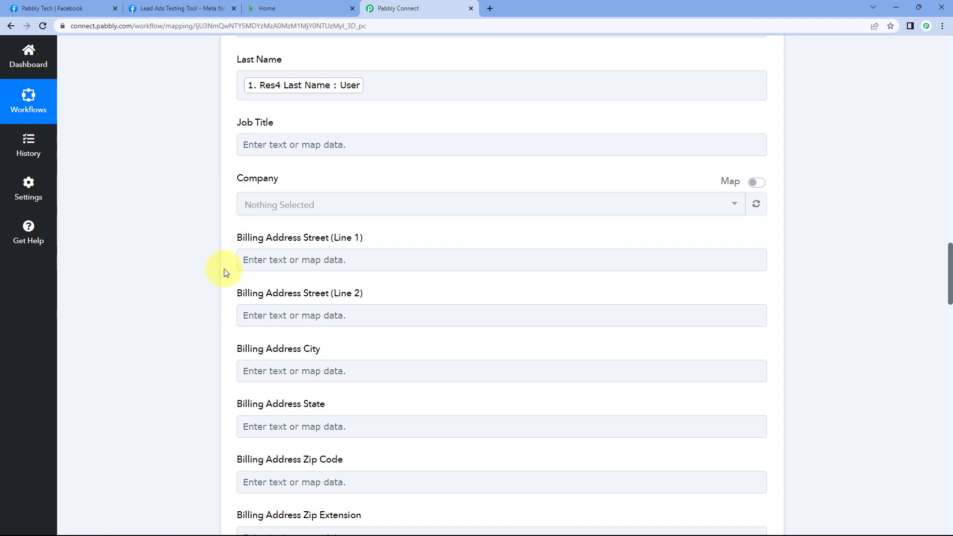
scroll(226, 273, "down", 1)
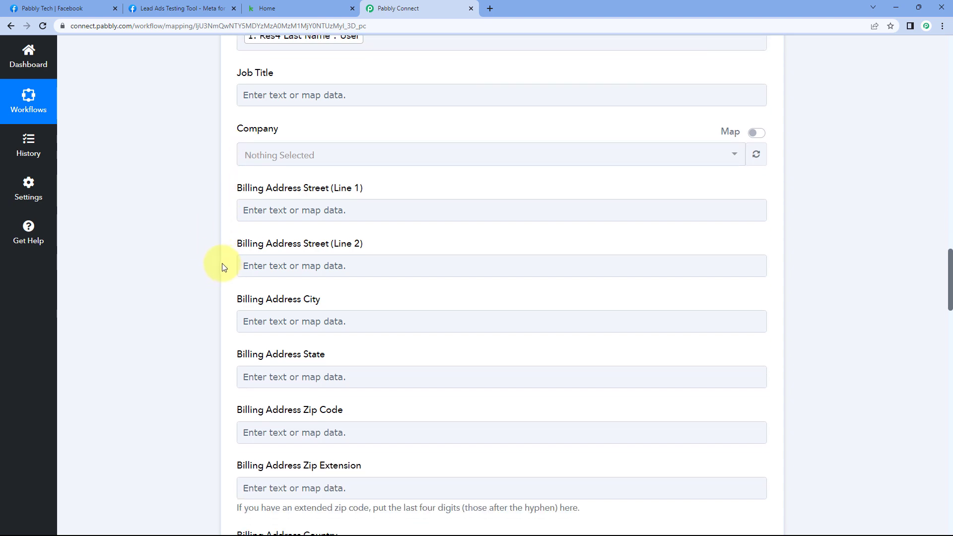
scroll(220, 258, "down", 2)
scroll(220, 254, "down", 1)
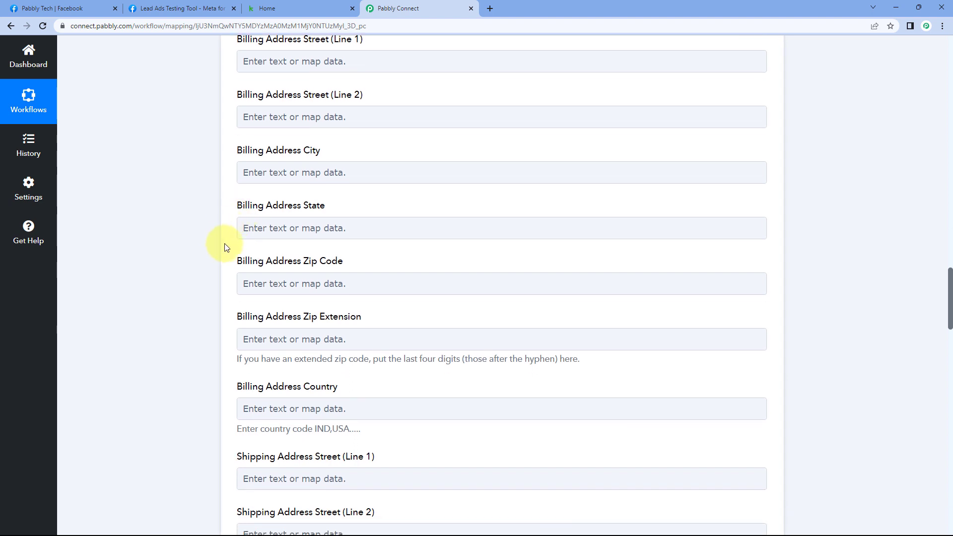
scroll(233, 188, "down", 2)
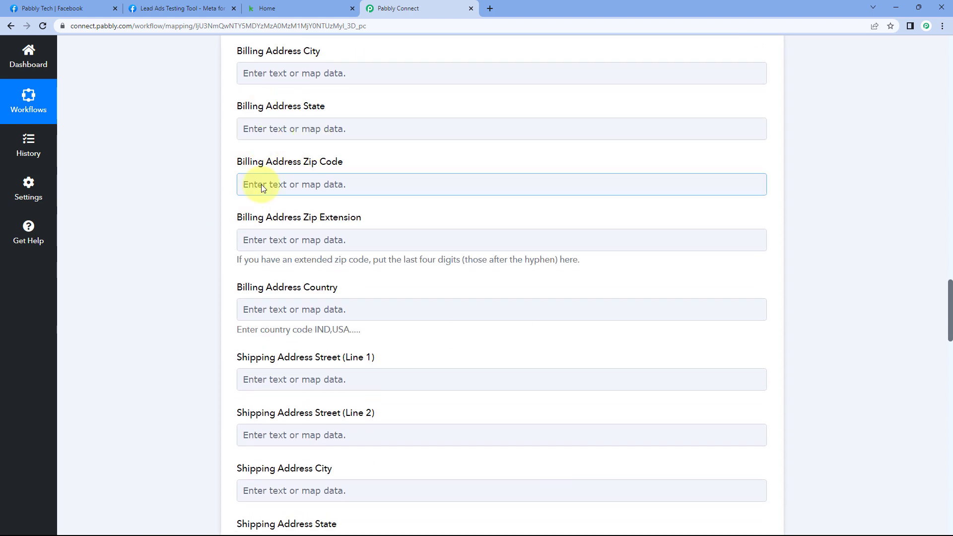
scroll(240, 185, "down", 5)
scroll(242, 183, "down", 10)
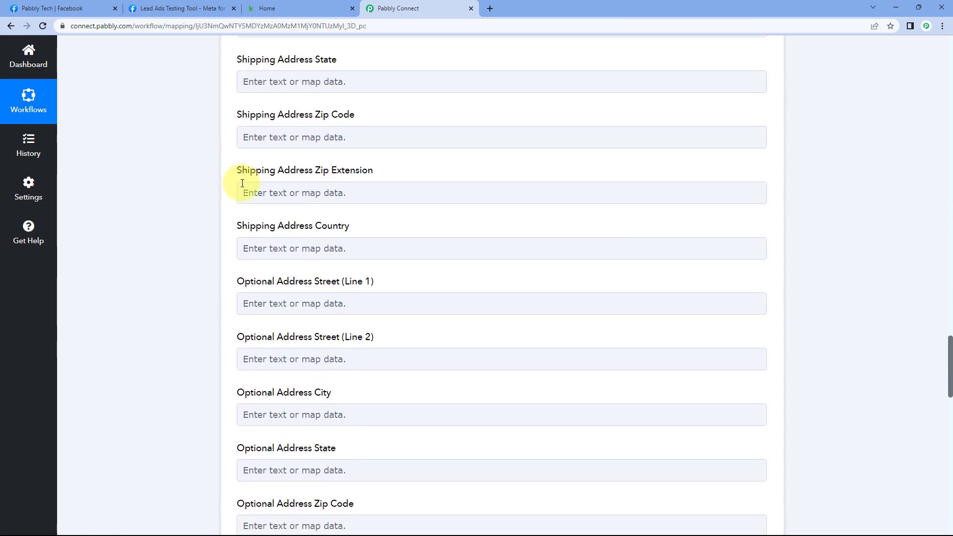
scroll(242, 183, "down", 4)
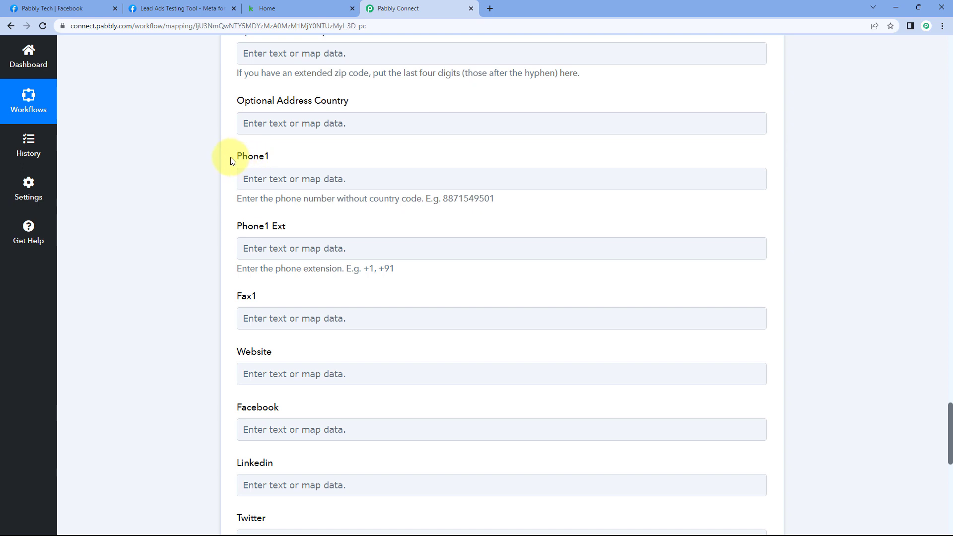
left_click_drag(231, 161, 253, 161)
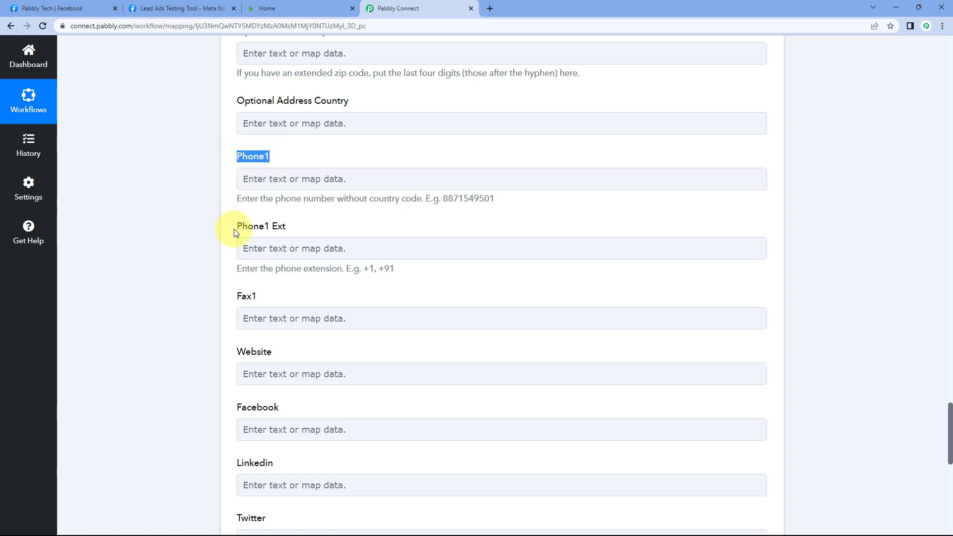
left_click_drag(234, 229, 302, 234)
left_click(302, 235)
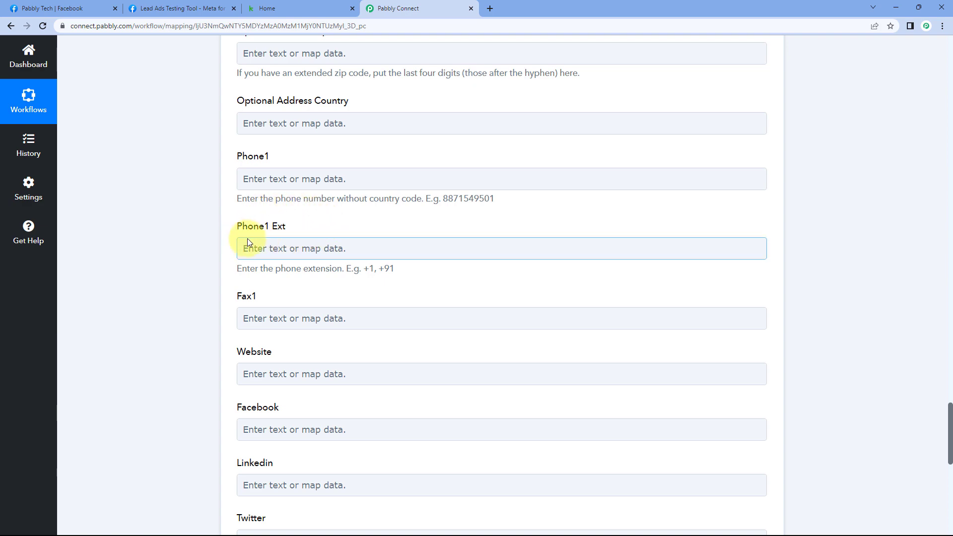
scroll(425, 207, "up", 5)
scroll(429, 206, "up", 20)
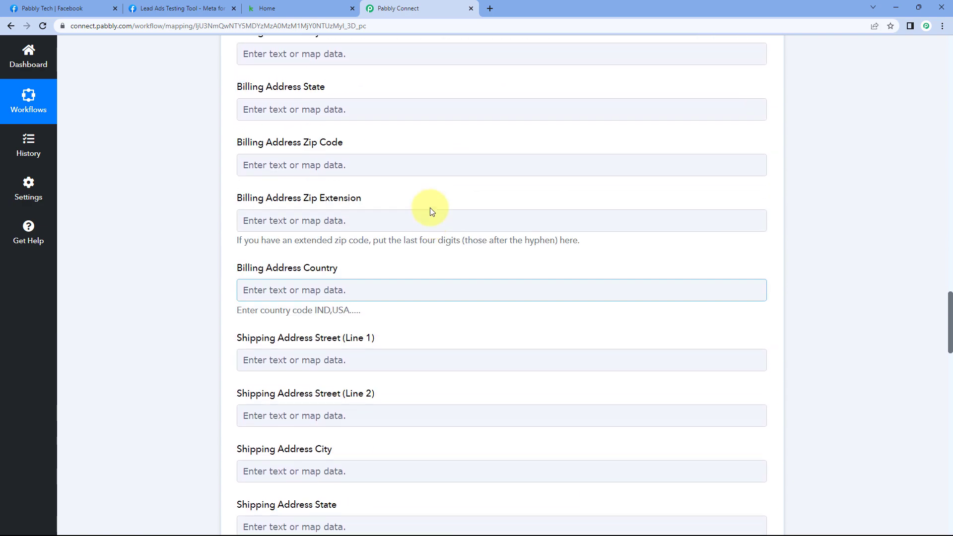
scroll(435, 212, "up", 20)
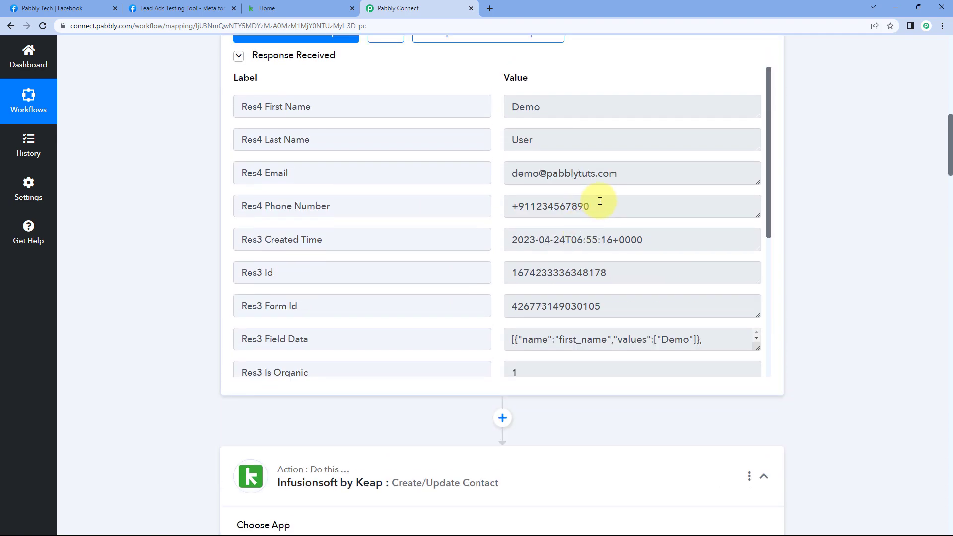
left_click_drag(598, 205, 562, 200)
triple_click(522, 208)
left_click(515, 209)
left_click(117, 247)
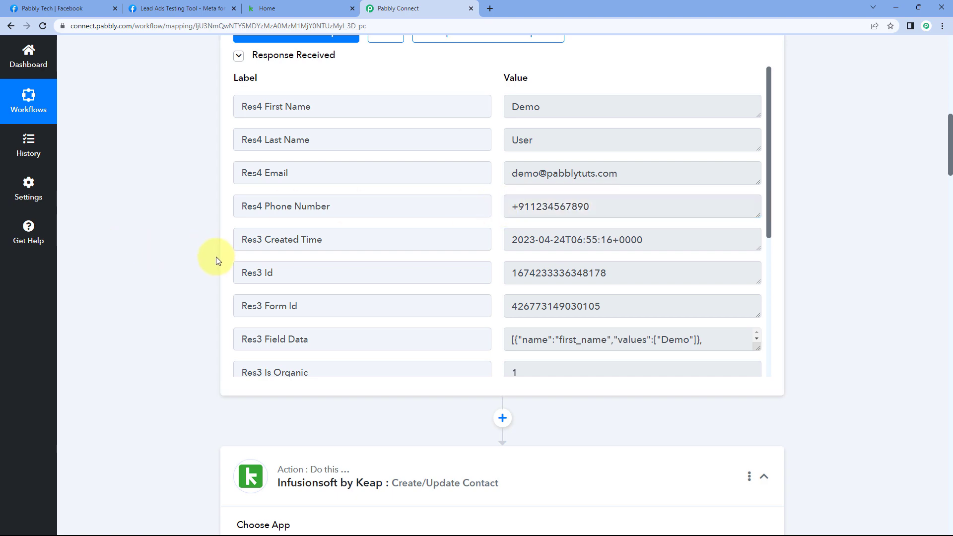
scroll(216, 257, "down", 20)
scroll(195, 254, "down", 20)
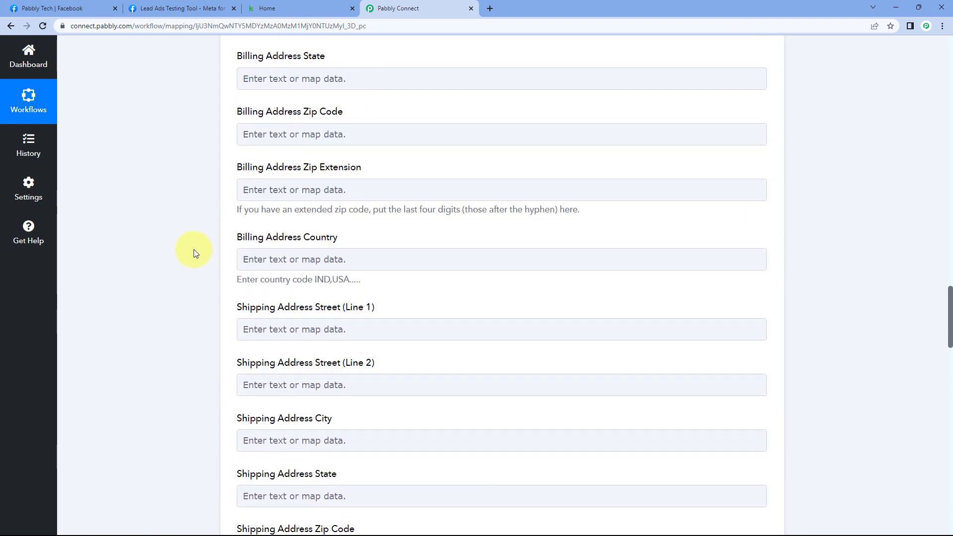
- Map Phone1 Ext to the Facebook lead's Res4 Phone Number value
scroll(218, 223, "down", 2)
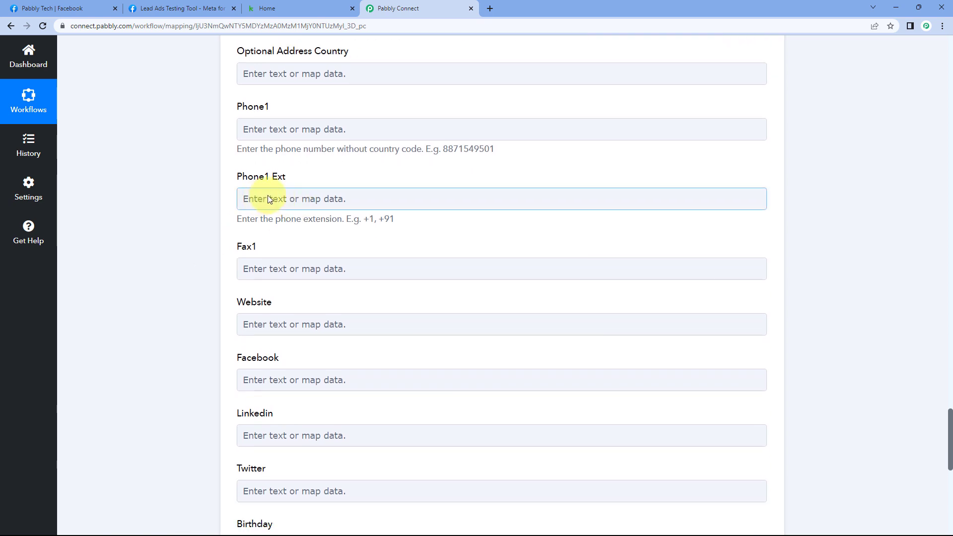
scroll(218, 189, "down", 2)
left_click(246, 101)
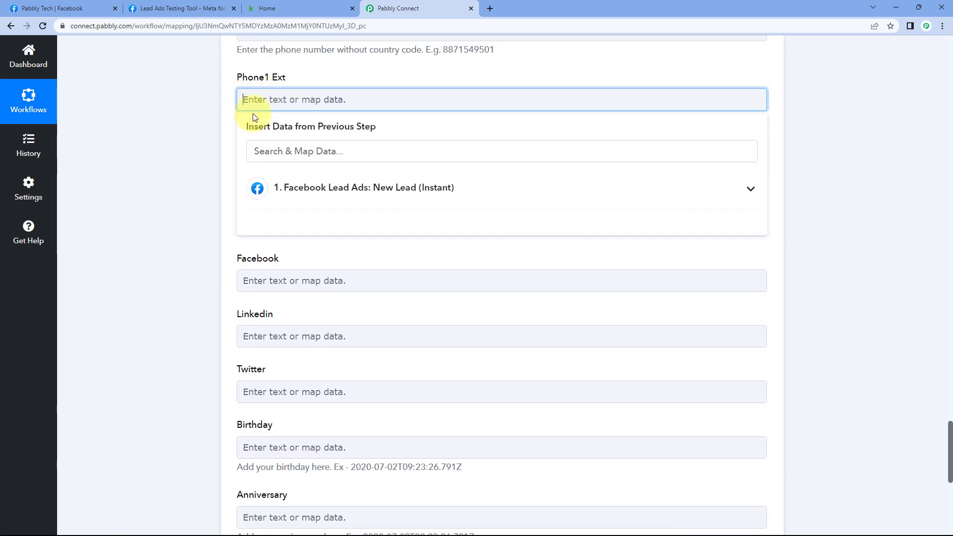
left_click(350, 188)
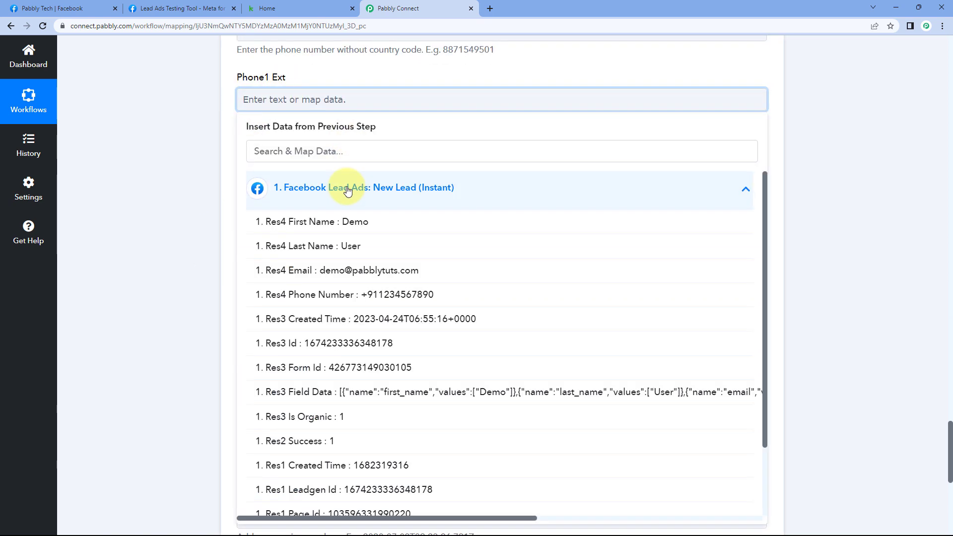
left_click(314, 296)
left_click(202, 194)
scroll(228, 142, "down", 1)
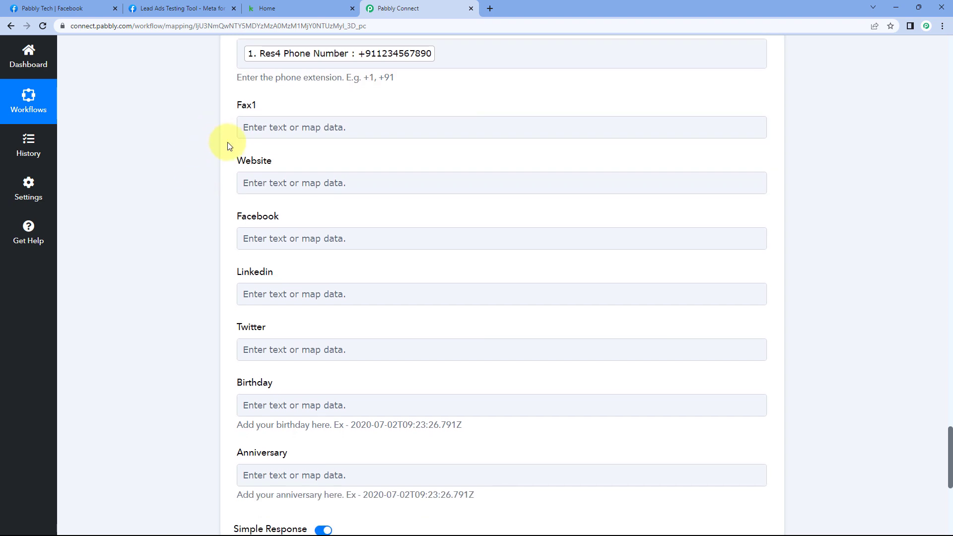
scroll(213, 215, "down", 2)
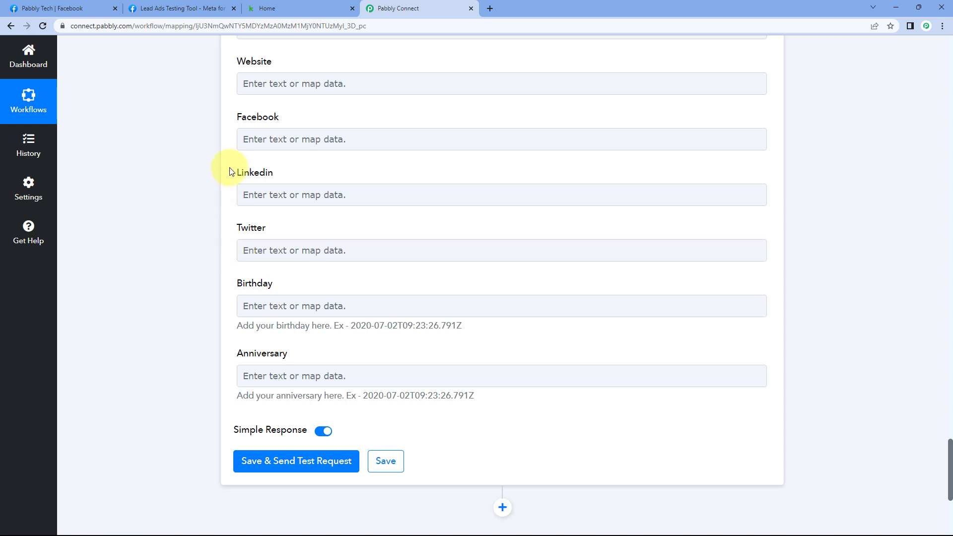
scroll(225, 179, "down", 3)
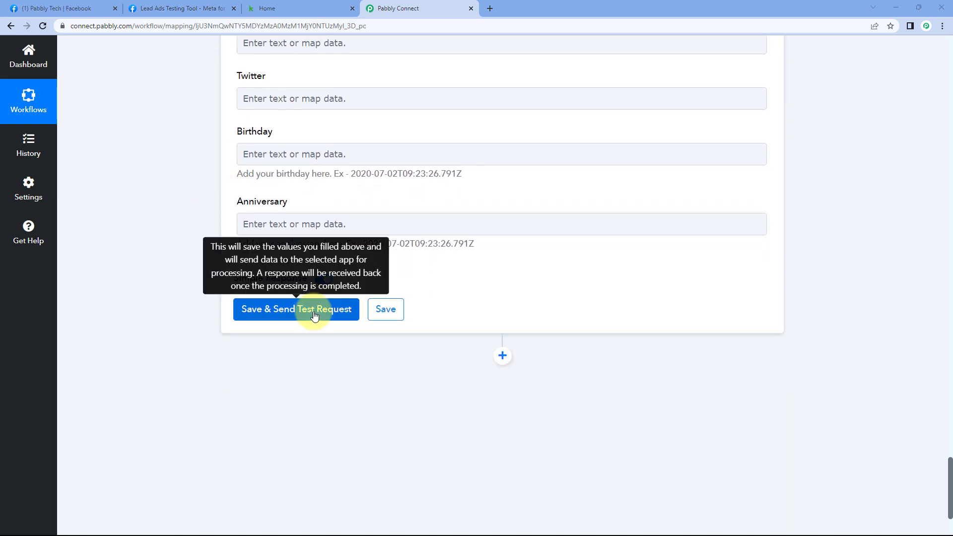
- Save and send a test request, returning contact Demo User with Id 50
left_click(321, 322)
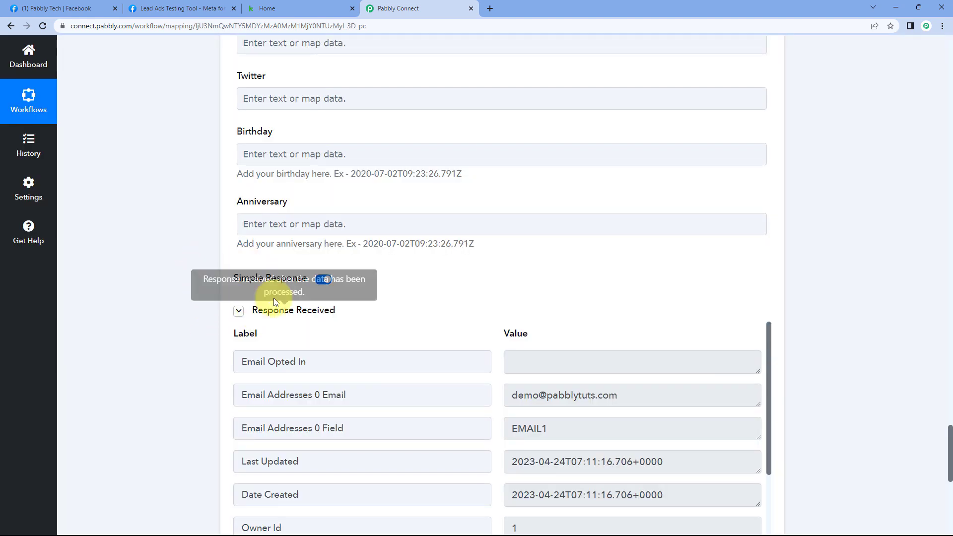
scroll(437, 293, "down", 3)
scroll(421, 291, "down", 5)
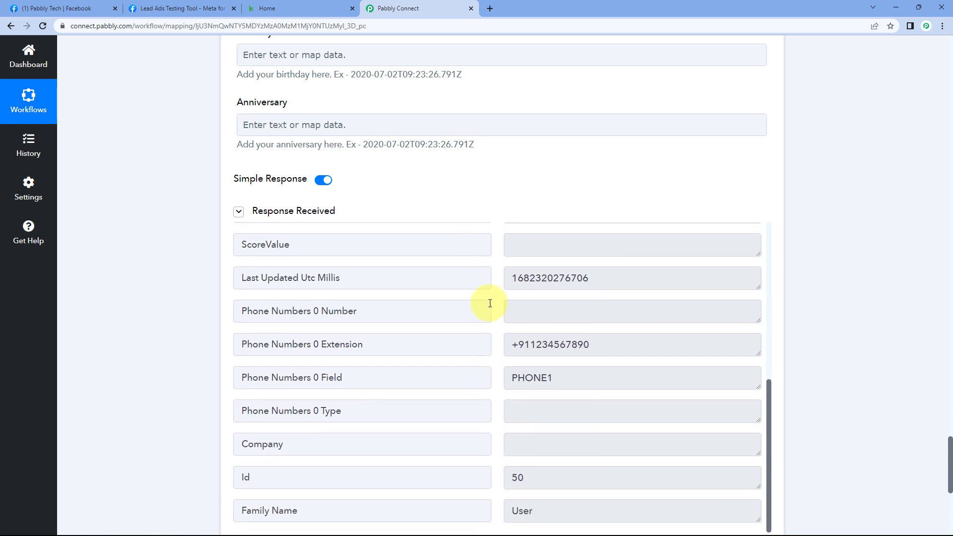
scroll(489, 303, "up", 7)
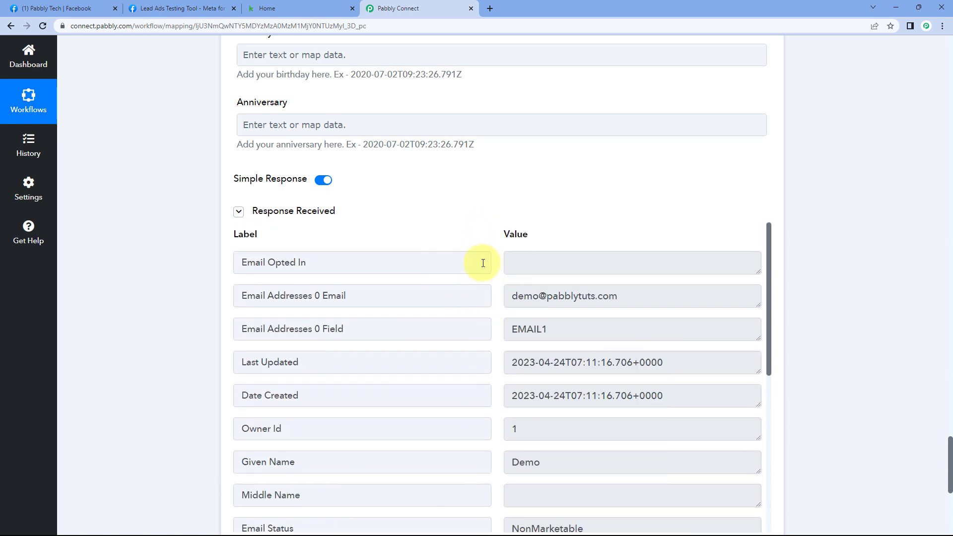
scroll(462, 214, "up", 6)
scroll(453, 220, "up", 20)
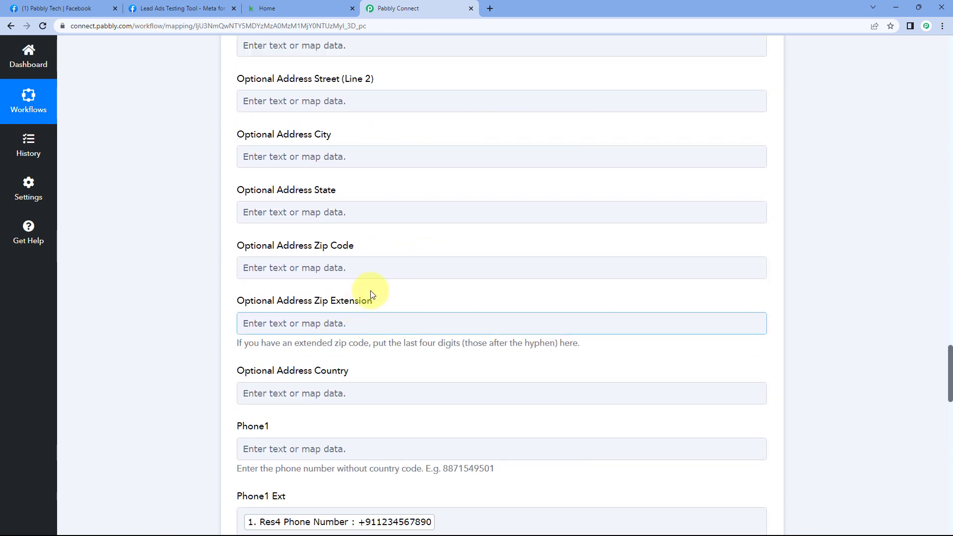
scroll(388, 251, "up", 13)
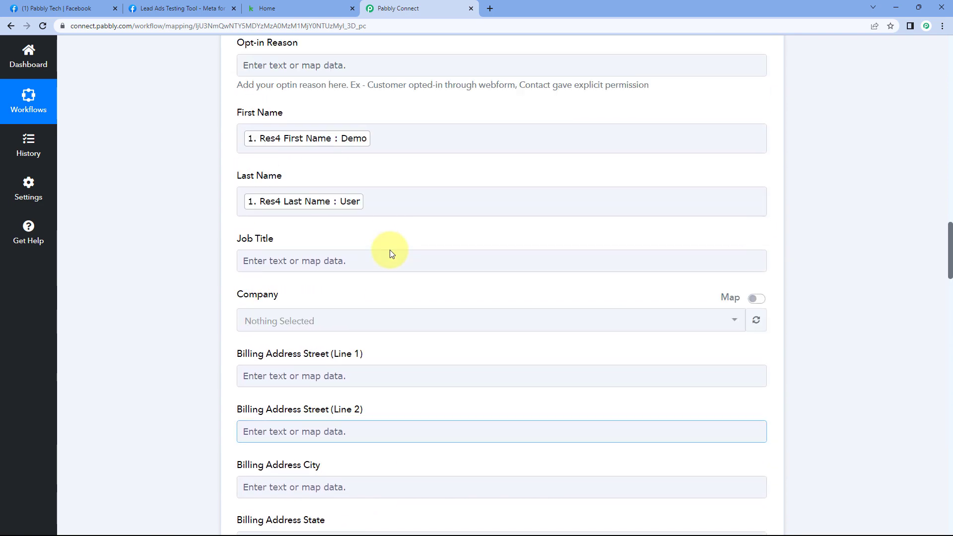
scroll(450, 291, "up", 15)
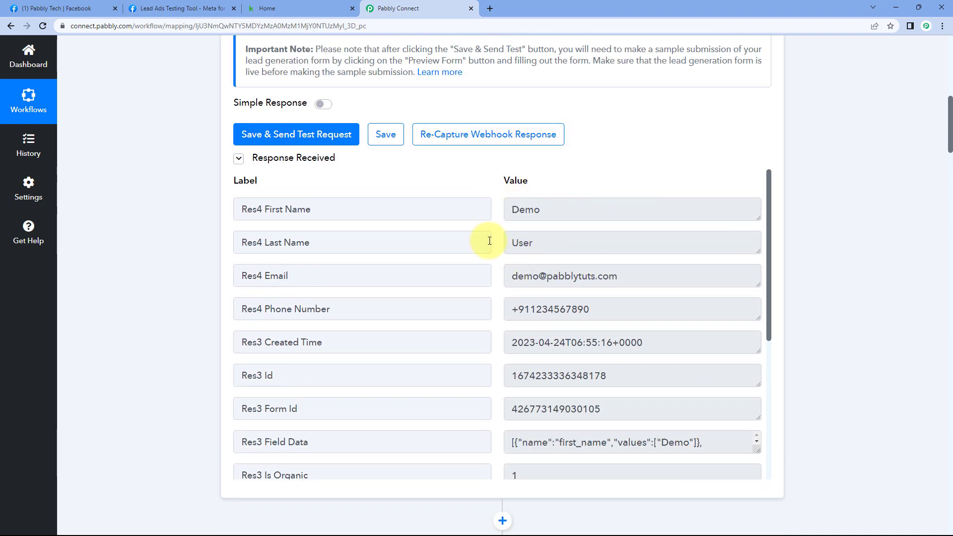
- Open the Demo User contact in Keap Contacts and highlight its name
left_click(296, 9)
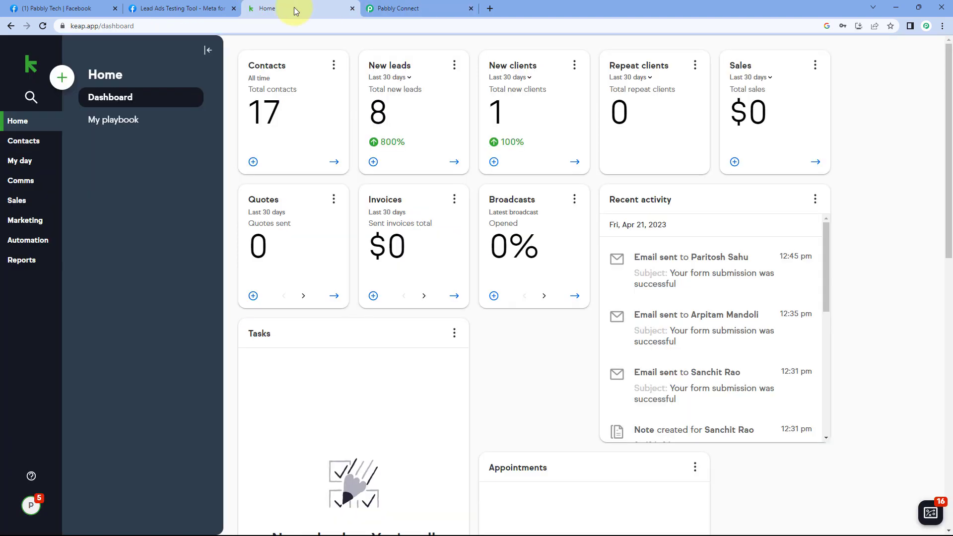
left_click(334, 161)
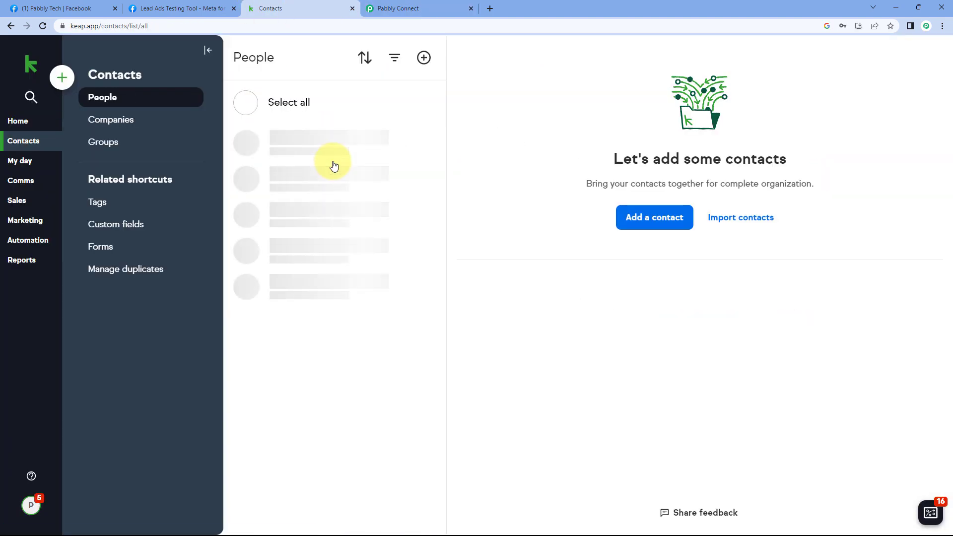
left_click(323, 167)
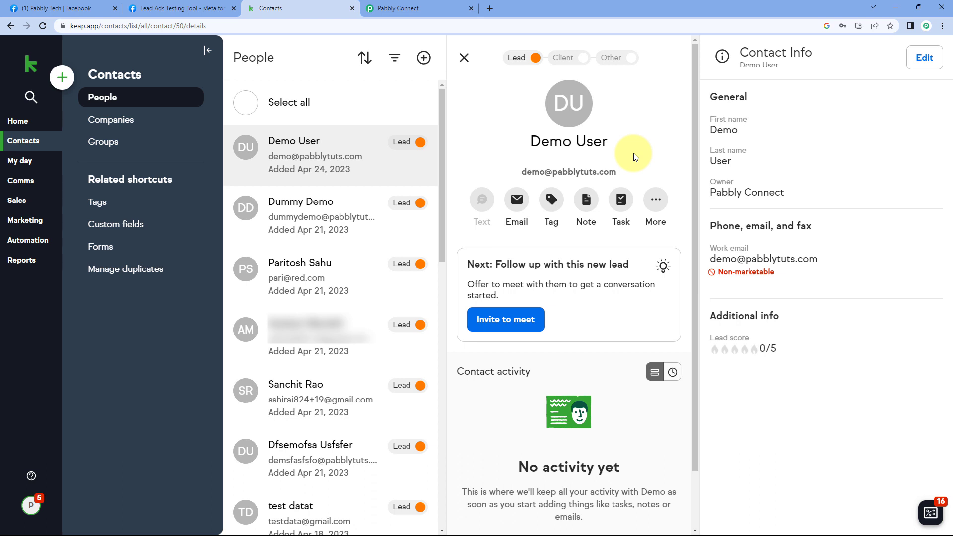
left_click_drag(522, 144, 606, 143)
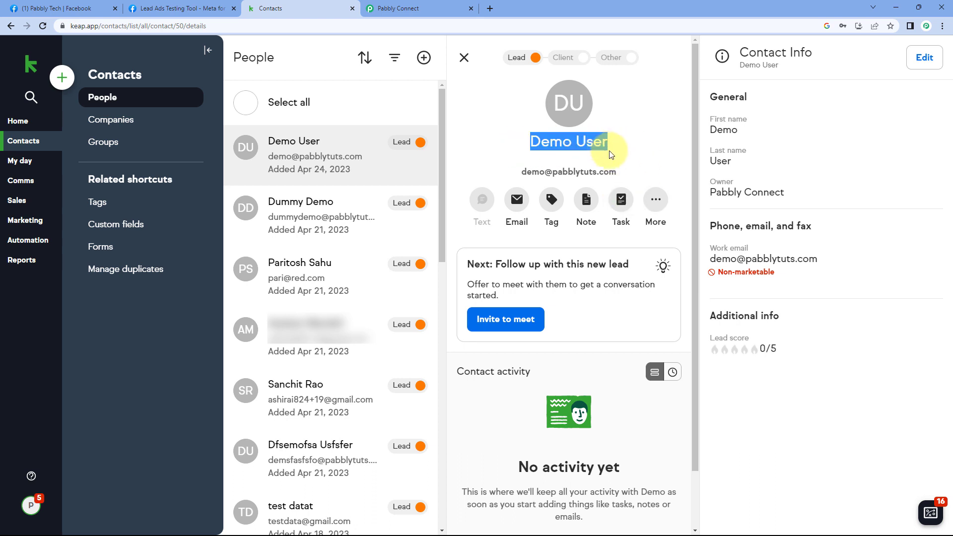
- Highlight the contact's email address, then go back to the Pabbly Connect workflow
left_click(198, 7)
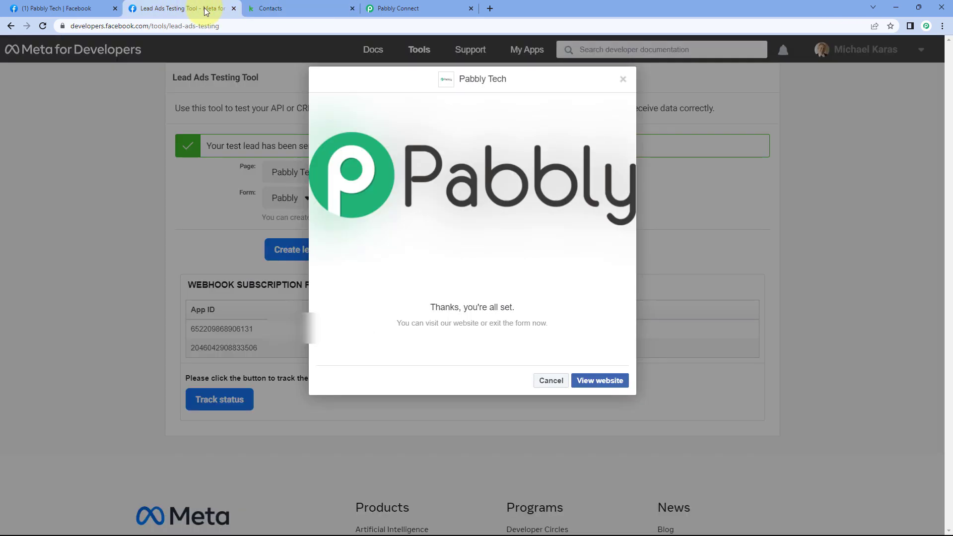
left_click(335, 7)
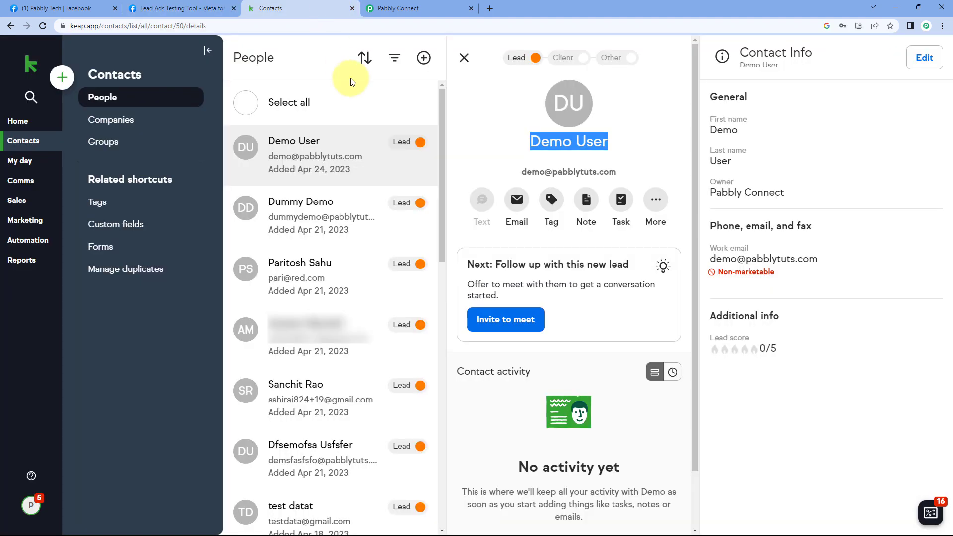
left_click_drag(618, 171, 515, 175)
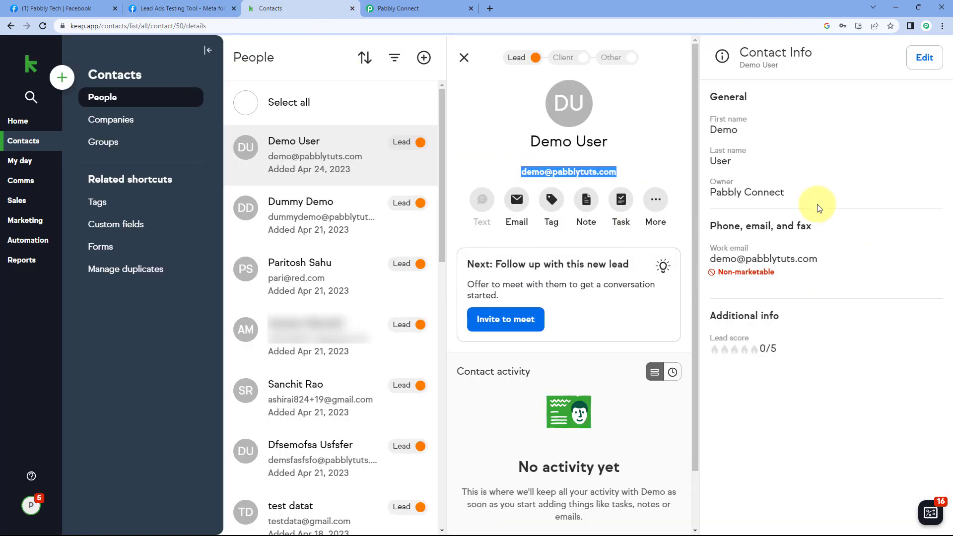
left_click(589, 290)
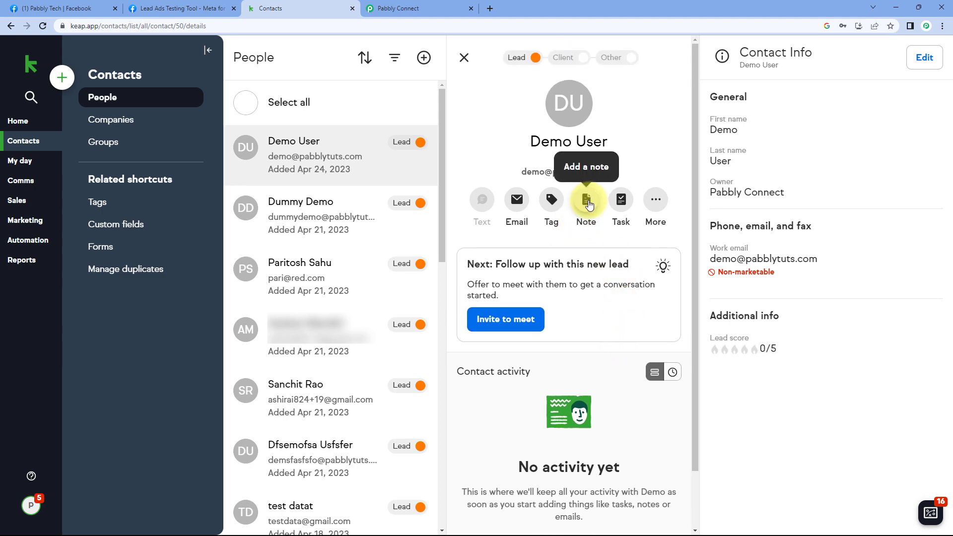
left_click(423, 5)
scroll(660, 179, "up", 9)
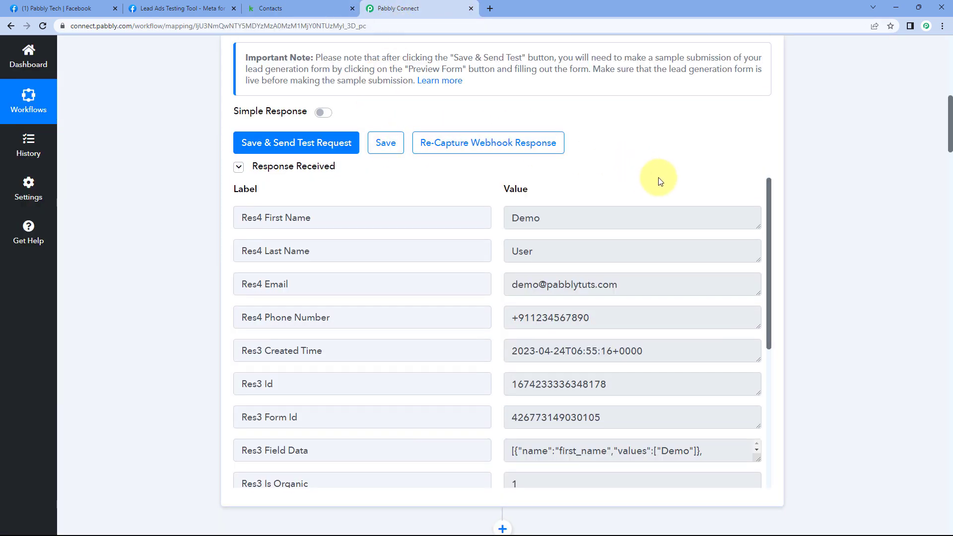
- Collapse the Facebook Lead Ads trigger step and bring the Lead Ads Testing Tool forward
left_click(545, 137)
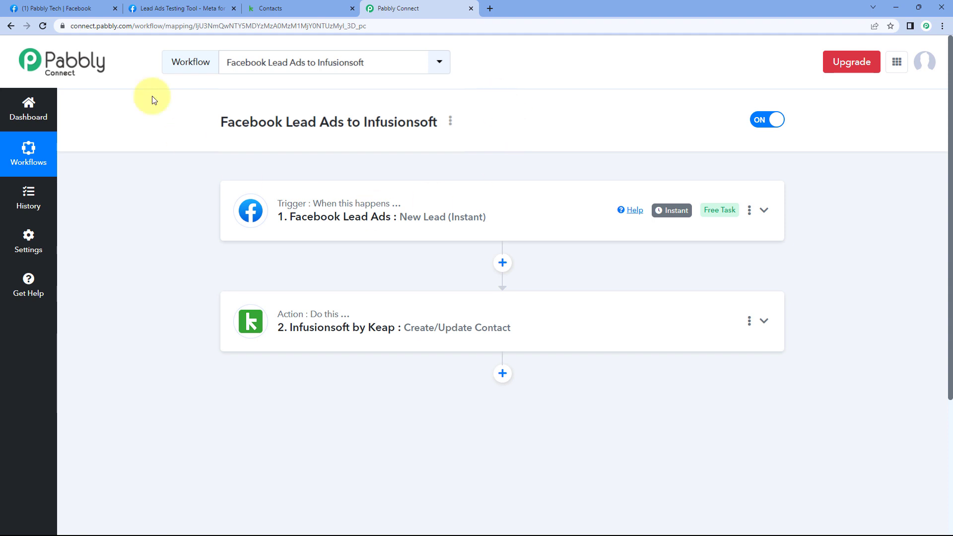
left_click(186, 8)
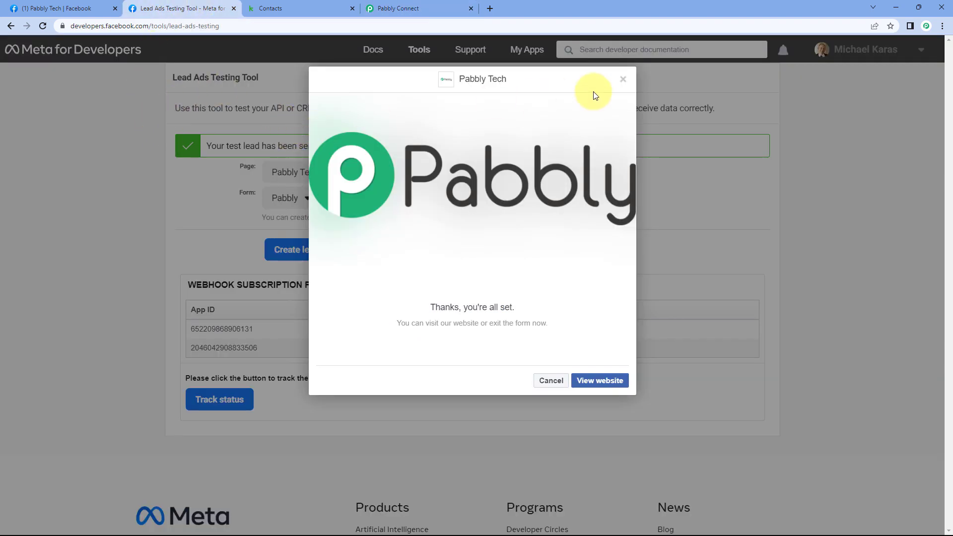
- Dismiss the thank-you dialog, delete the previous test lead, and reload the tool
left_click(623, 82)
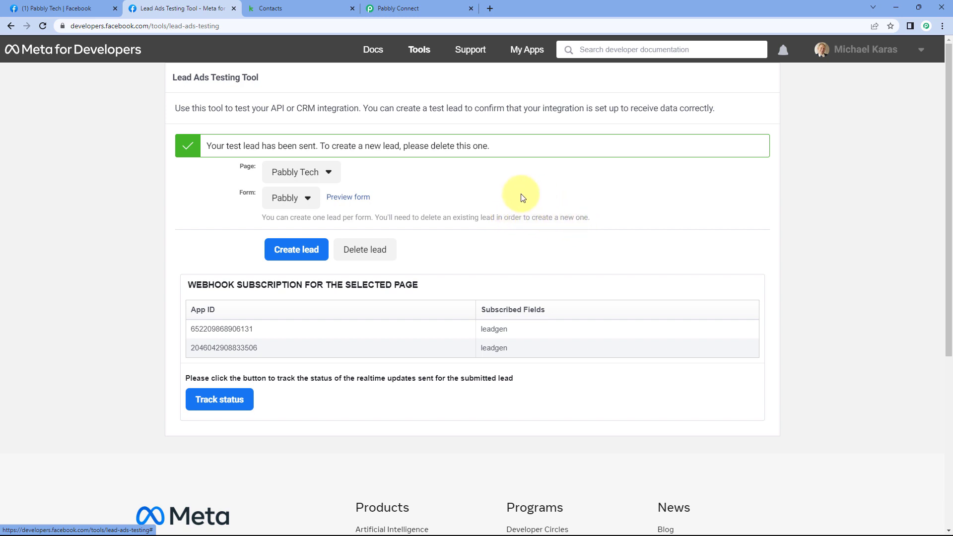
left_click(372, 258)
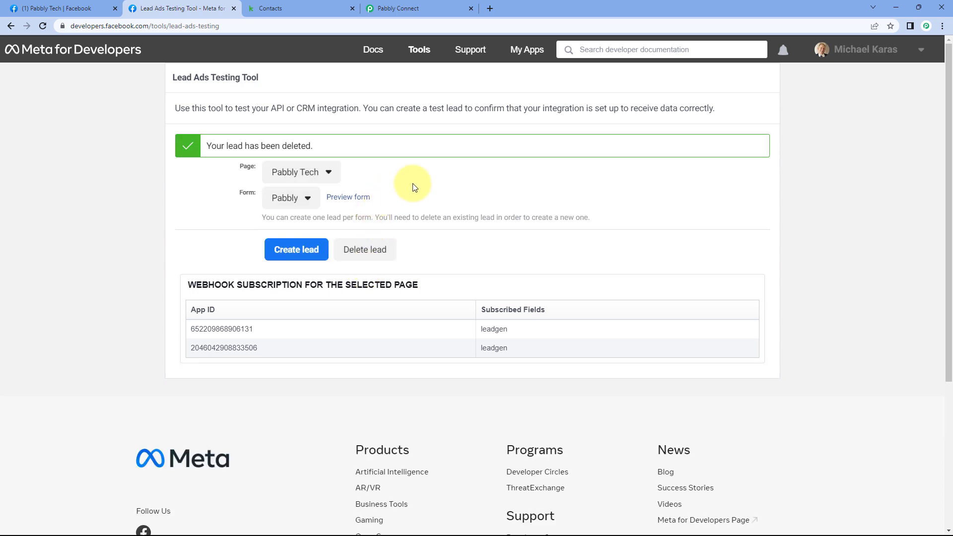
left_click(43, 25)
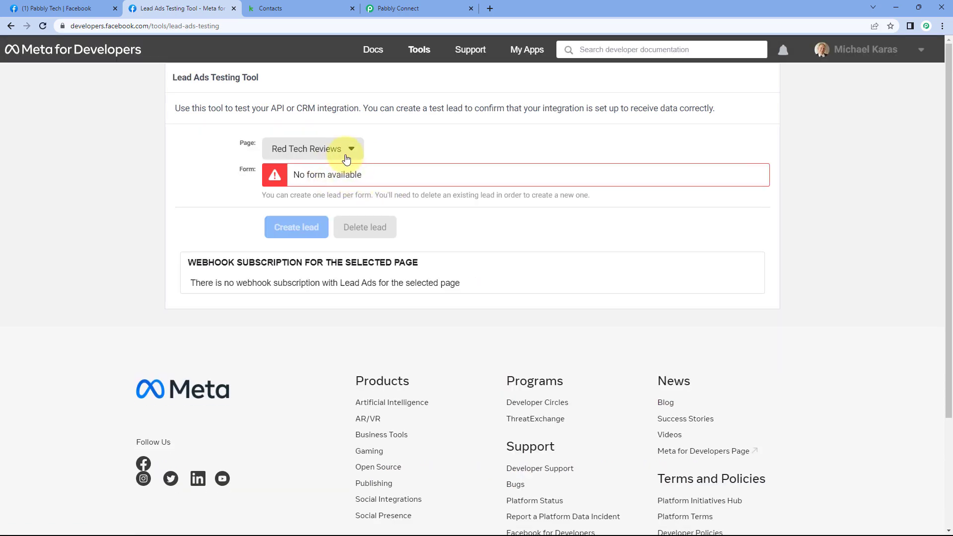
- Select page Pabbly Tech and form Pabbly in the testing tool
left_click(334, 155)
left_click(323, 296)
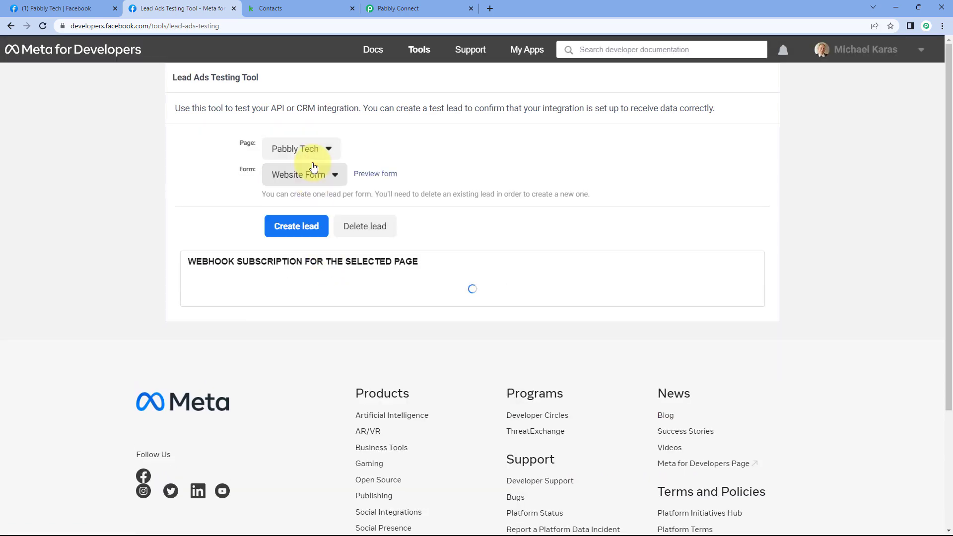
left_click(310, 178)
left_click(306, 269)
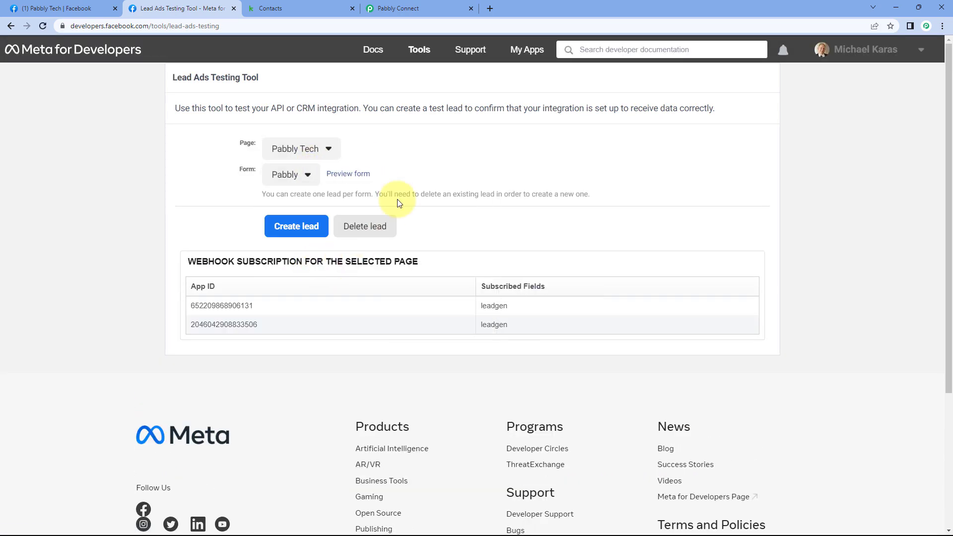
- Preview the Pabbly form and fill in a test first name, last name and email
left_click(361, 174)
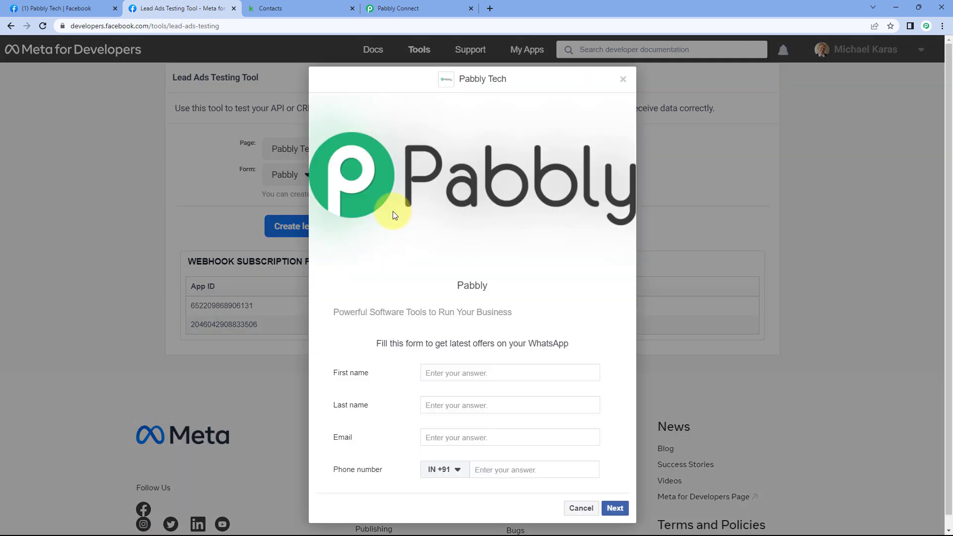
left_click(447, 372)
type("Test")
key("Tab")
type("U")
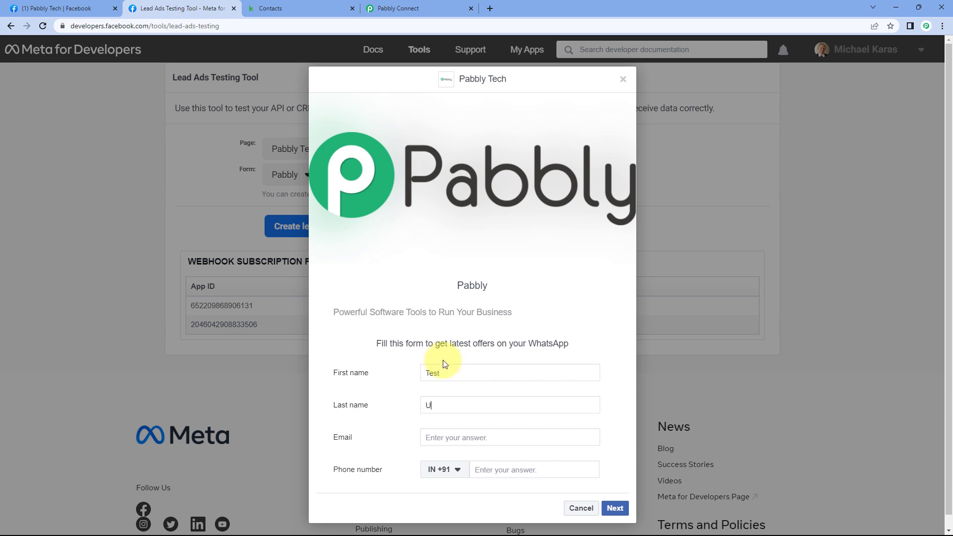
key("Tab")
type("test")
double_click(443, 438)
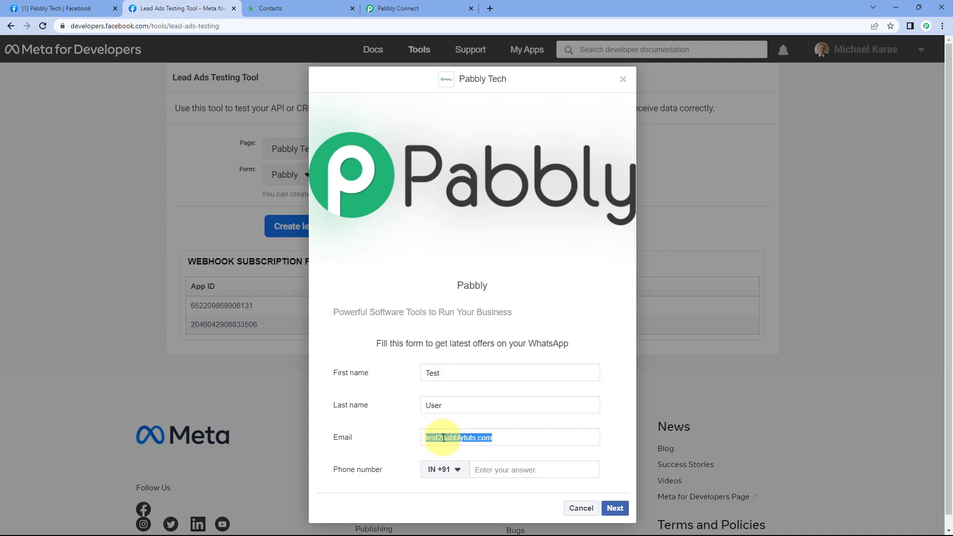
key("Left")
key("Delete")
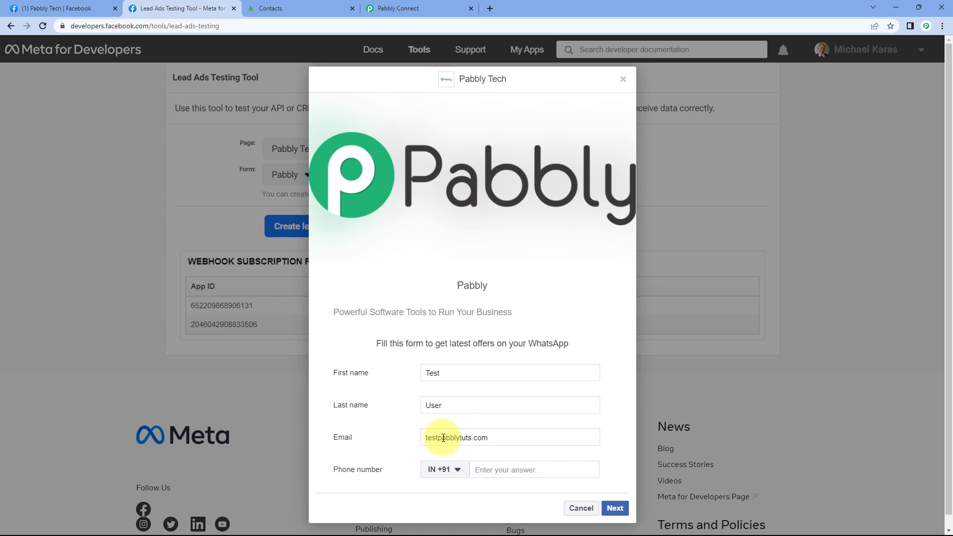
type("@")
- Enter a test phone number and submit the lead past the terms page
left_click(489, 468)
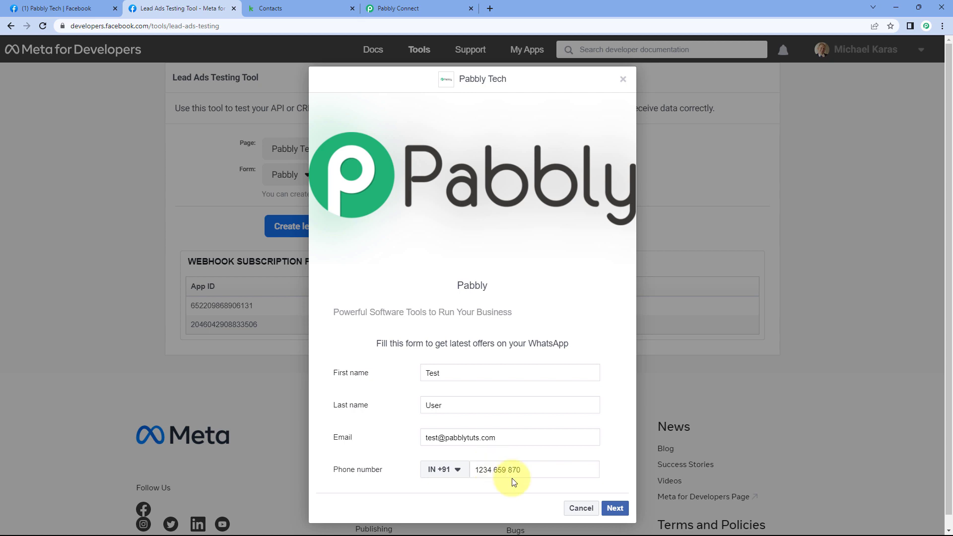
left_click(615, 508)
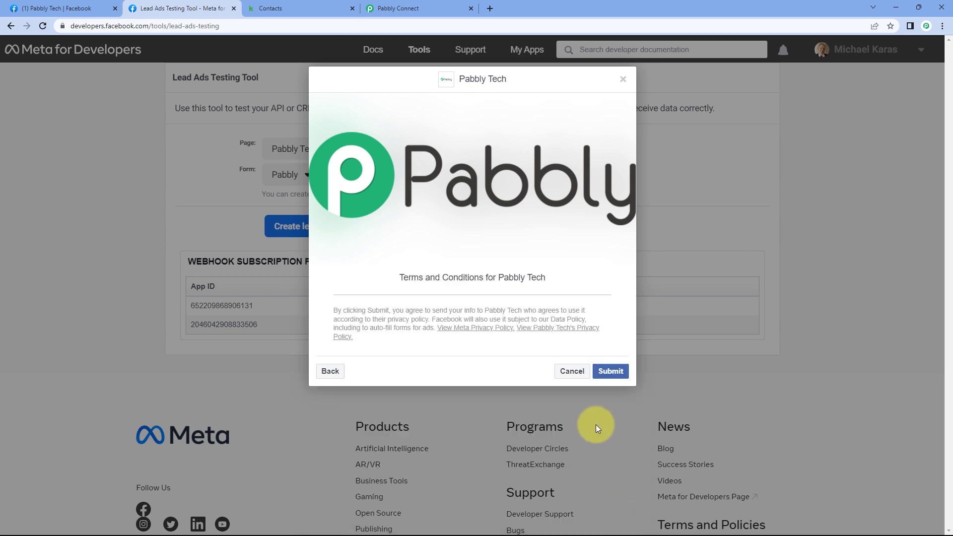
left_click(612, 371)
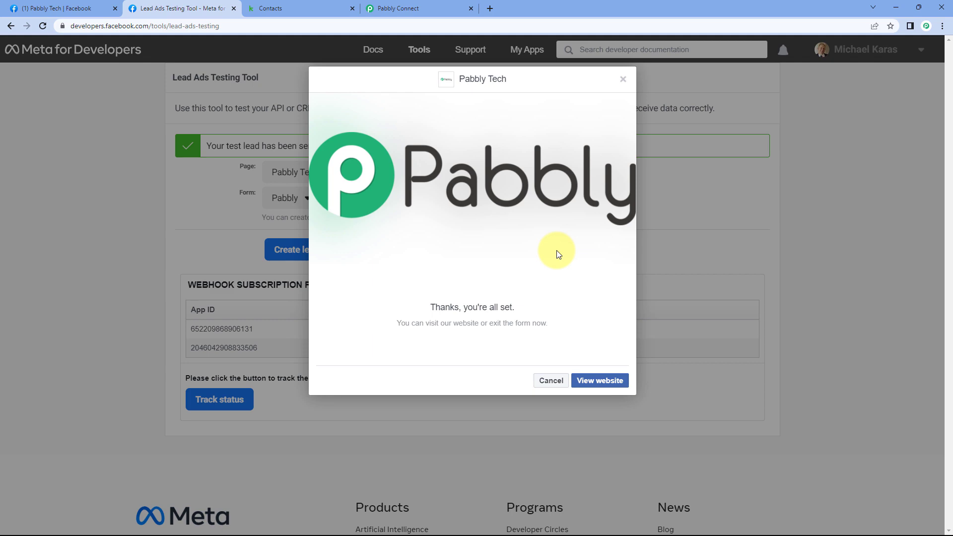
- Dismiss the form's thank-you dialog, then reload Keap contacts and open the new Test User lead
left_click(624, 80)
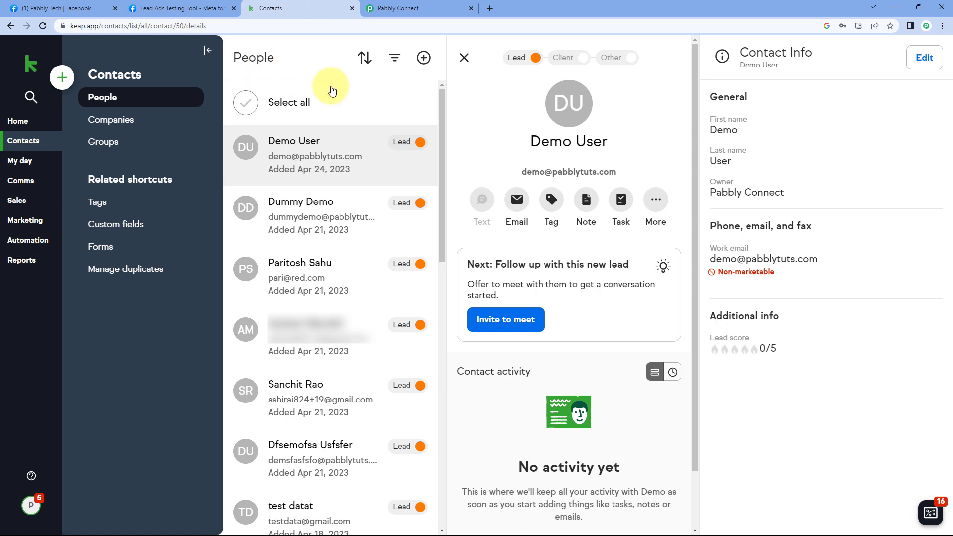
left_click(43, 26)
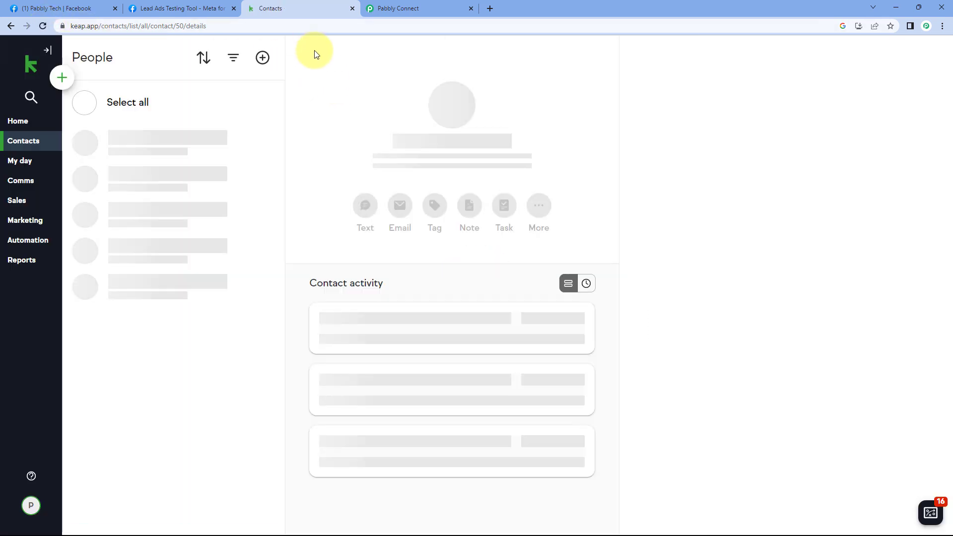
left_click(183, 148)
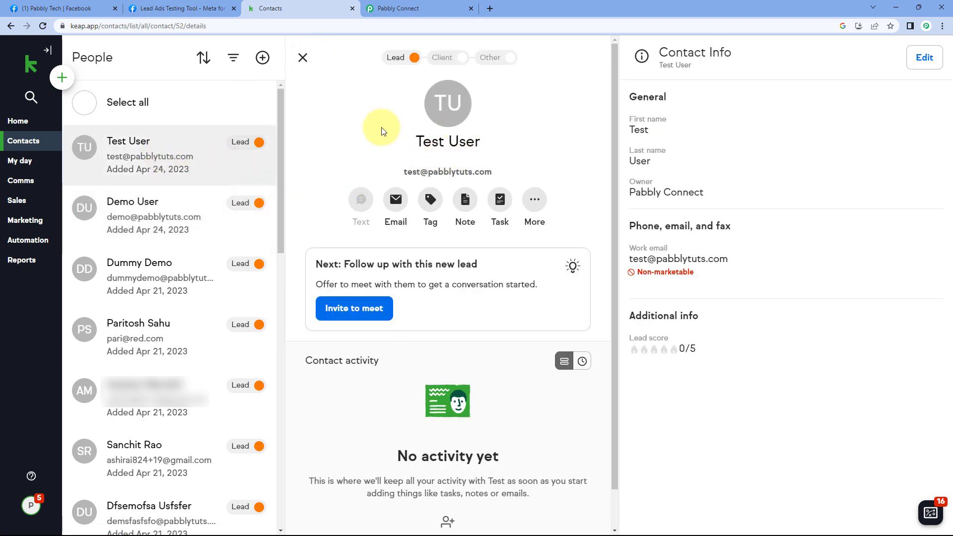
- Check the Test User contact's details and email against the lead ads testing tool, then return to Pabbly Connect
left_click(209, 7)
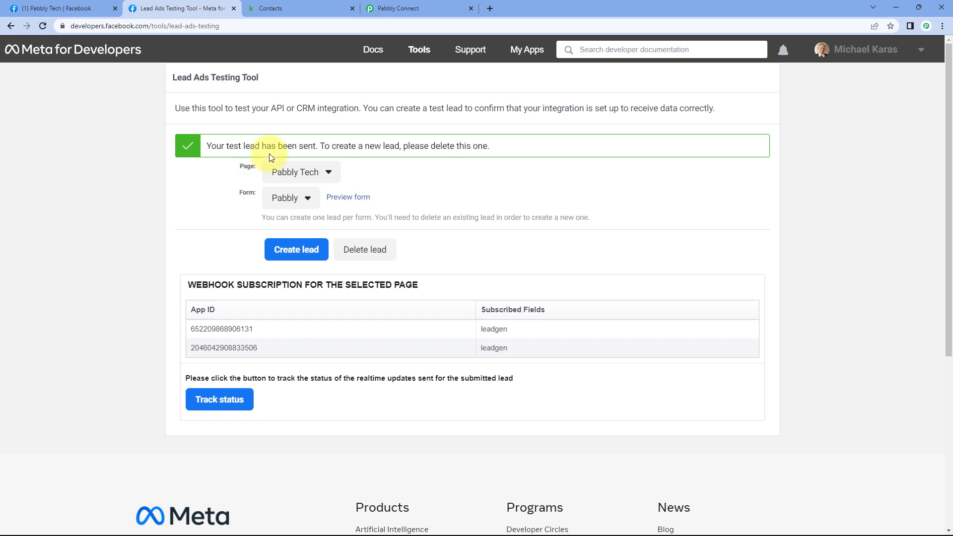
left_click(297, 8)
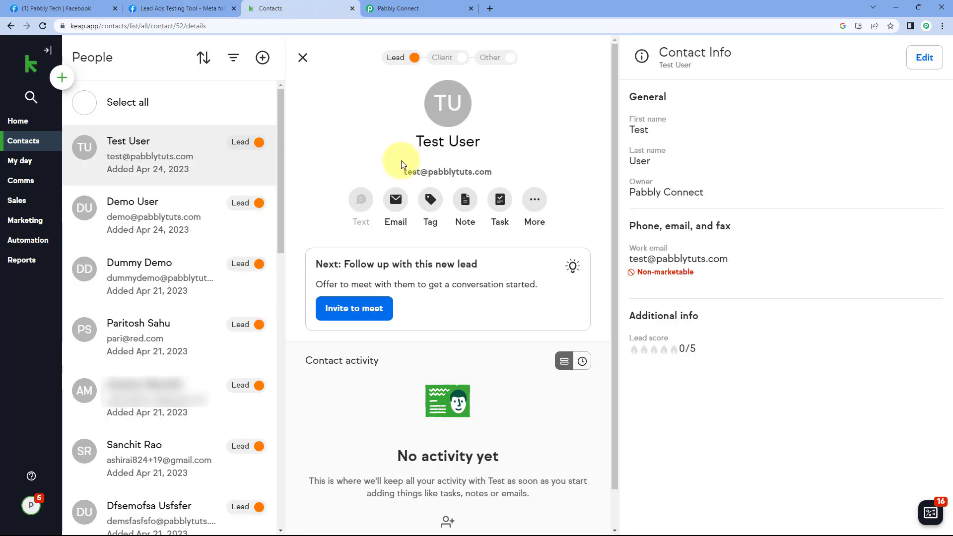
left_click_drag(402, 162, 719, 199)
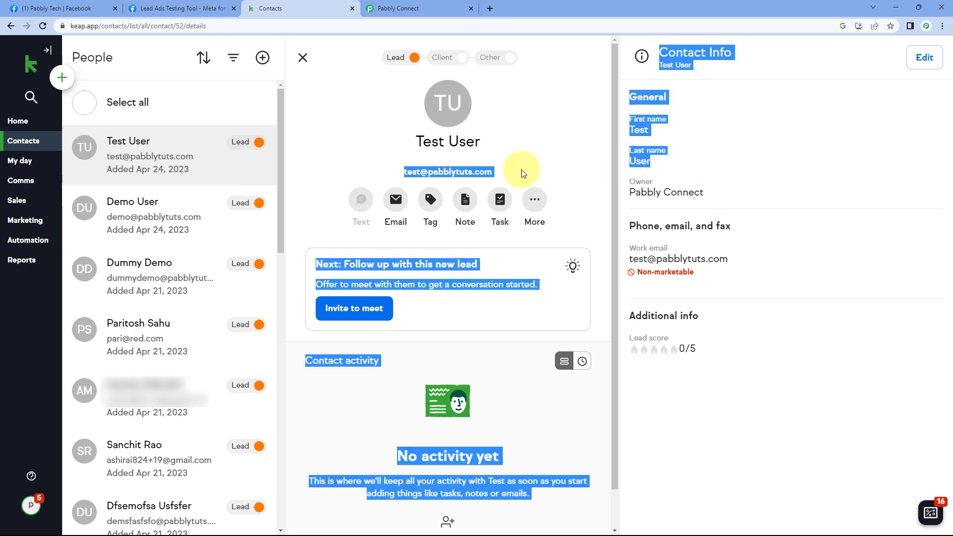
left_click(506, 168)
left_click_drag(505, 168, 395, 170)
left_click(381, 164)
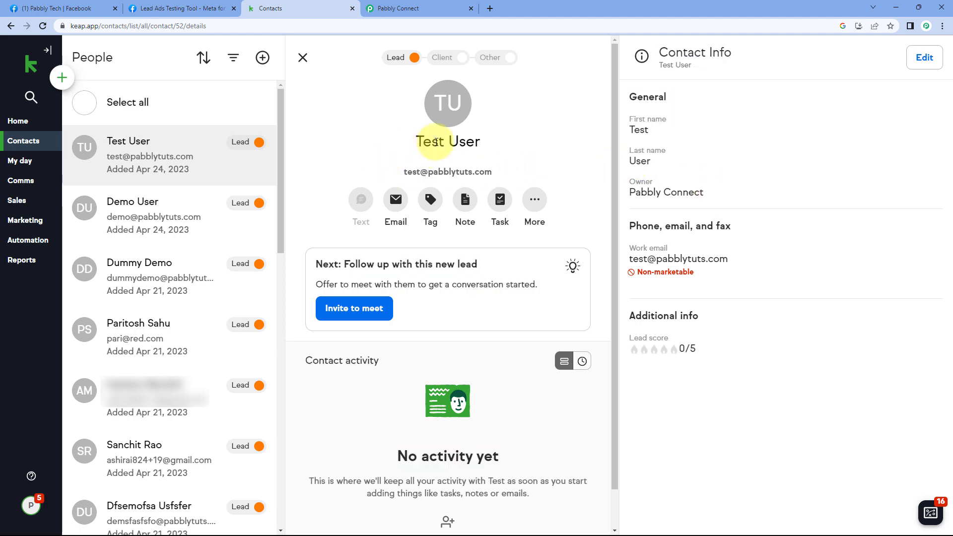
left_click(374, 14)
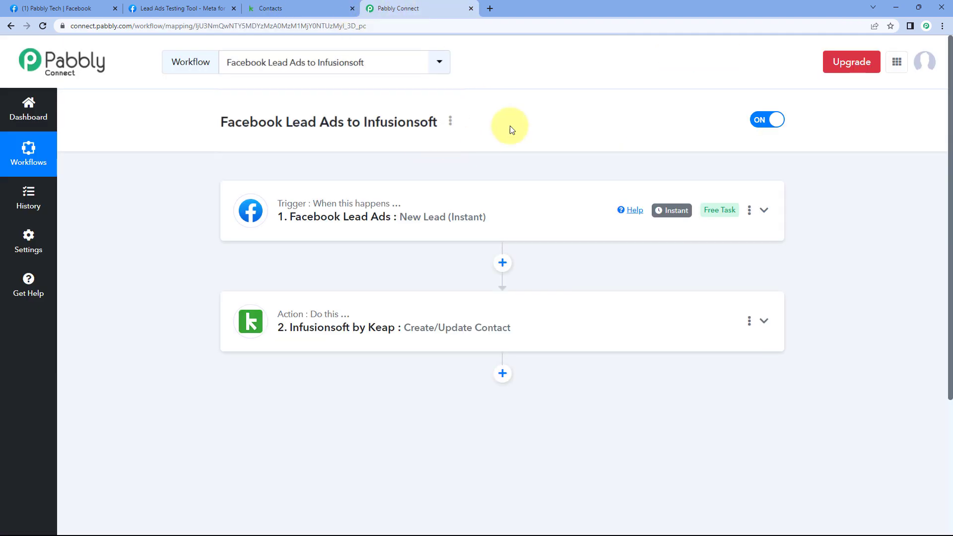